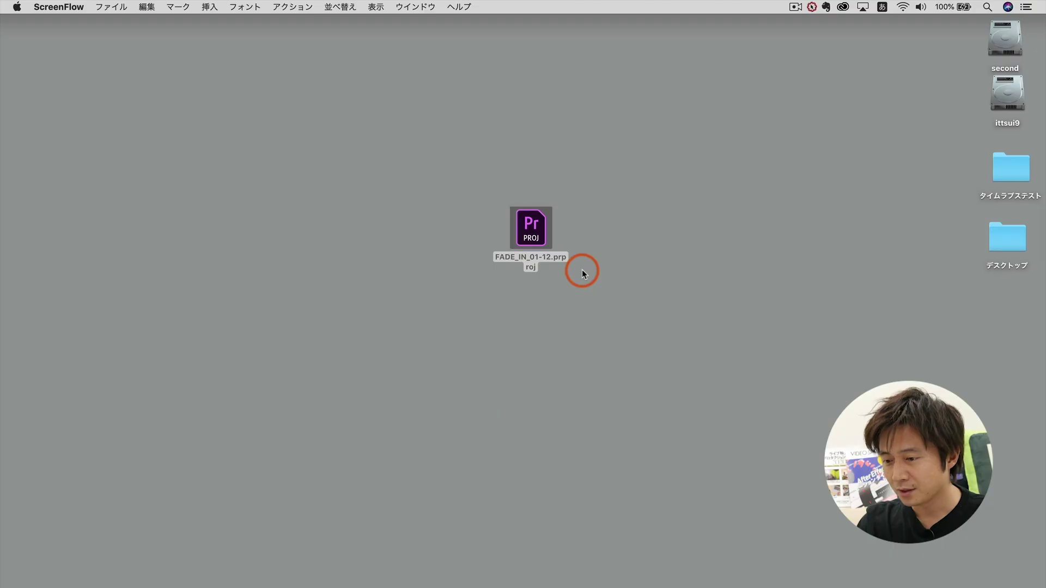
Step: Open the FADE_IN_01-12.prproj project from the desktop in Premiere Pro
left_click(530, 228)
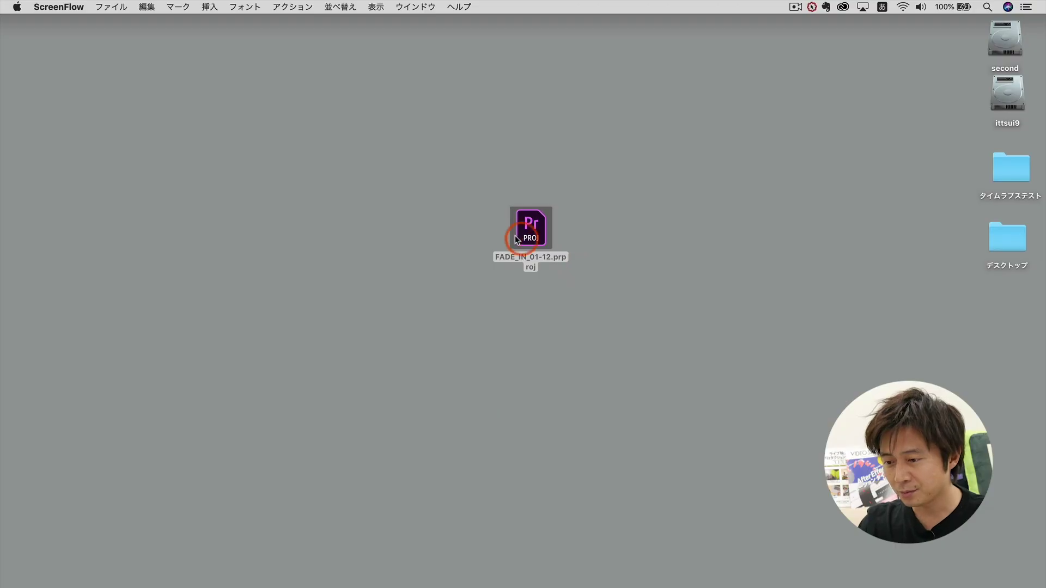
left_click(538, 267)
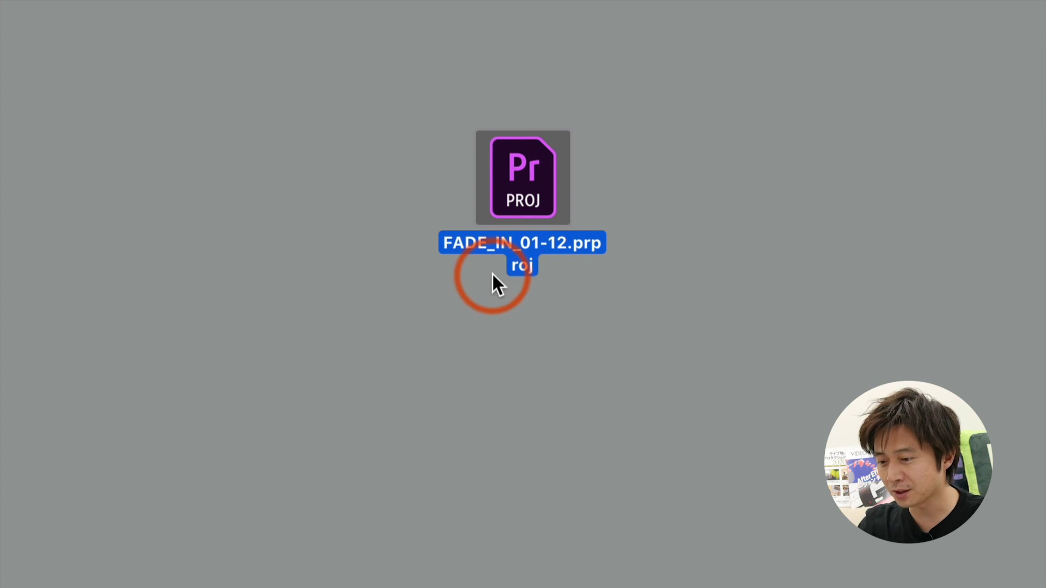
double_click(518, 196)
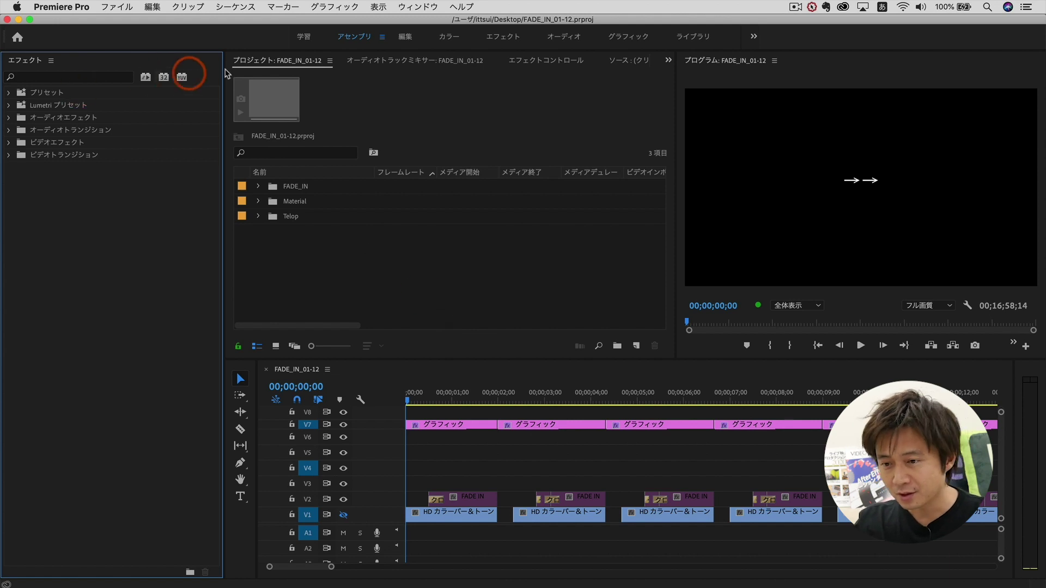
Step: Dock the Project panel beside Effects, show Effect Controls in the centre, and play the sequence
left_click_drag(267, 62, 58, 60)
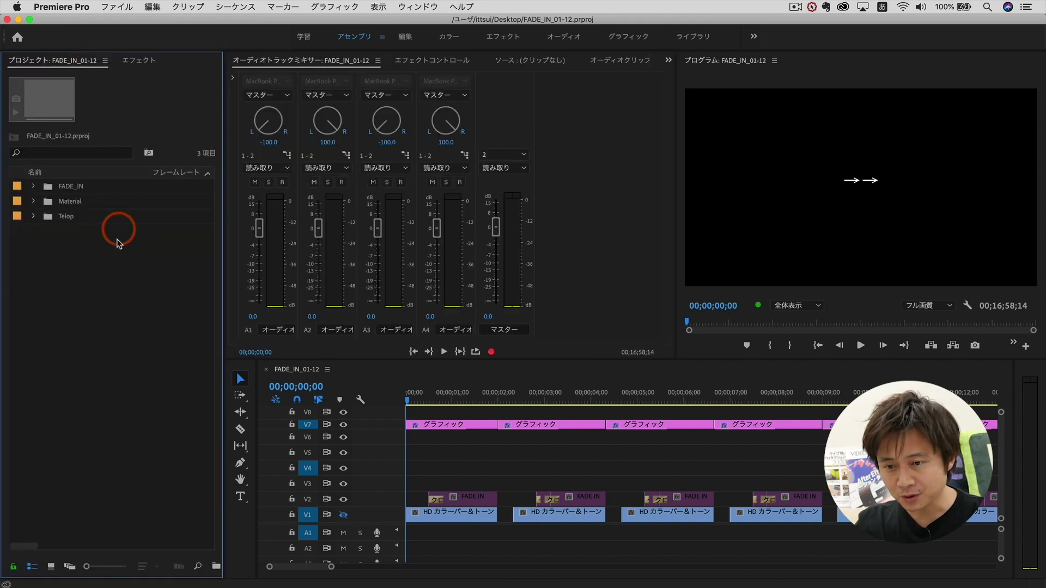
left_click(432, 60)
left_click(403, 338)
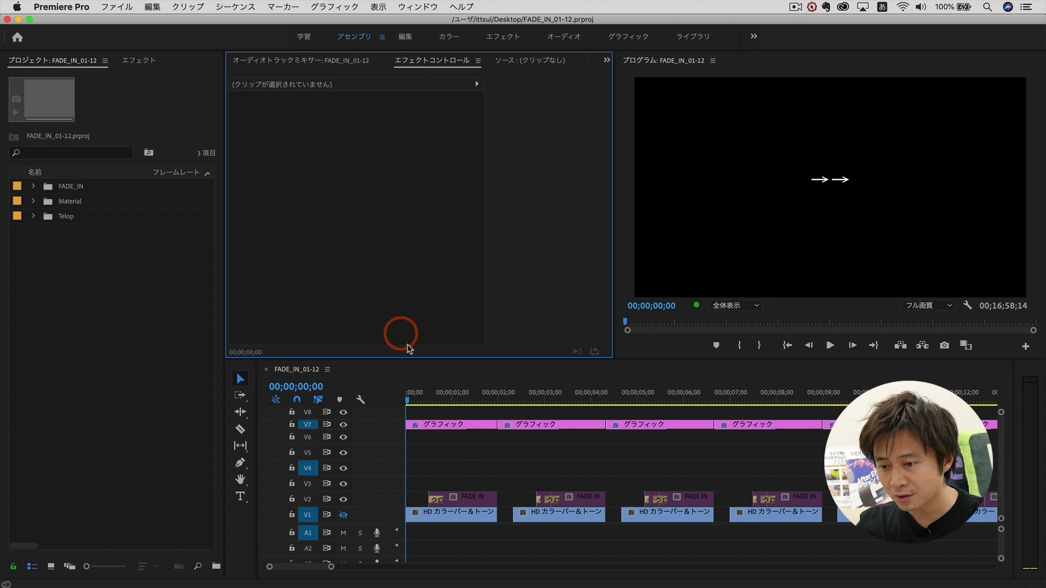
left_click(425, 386)
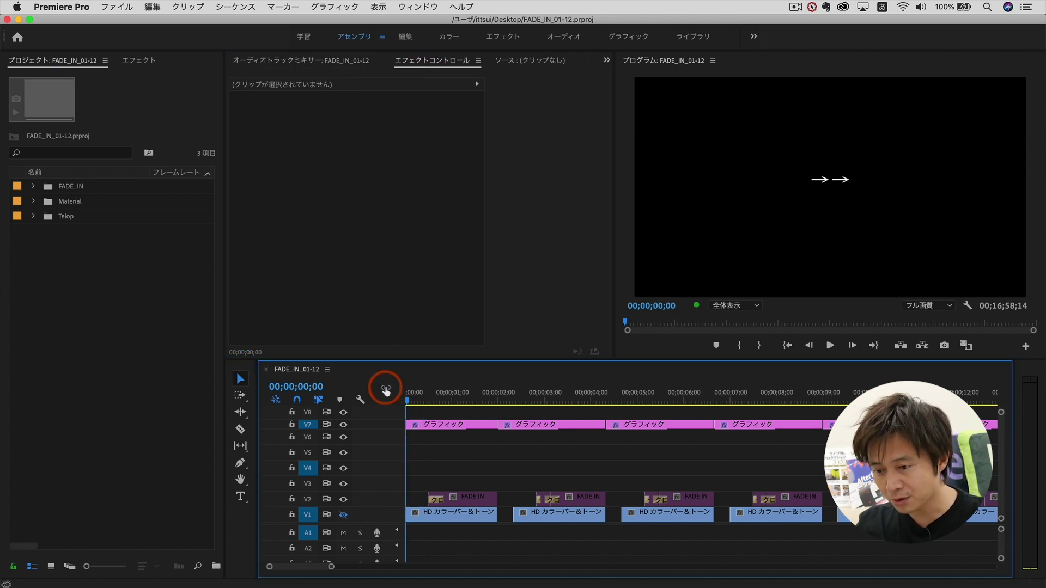
key("space")
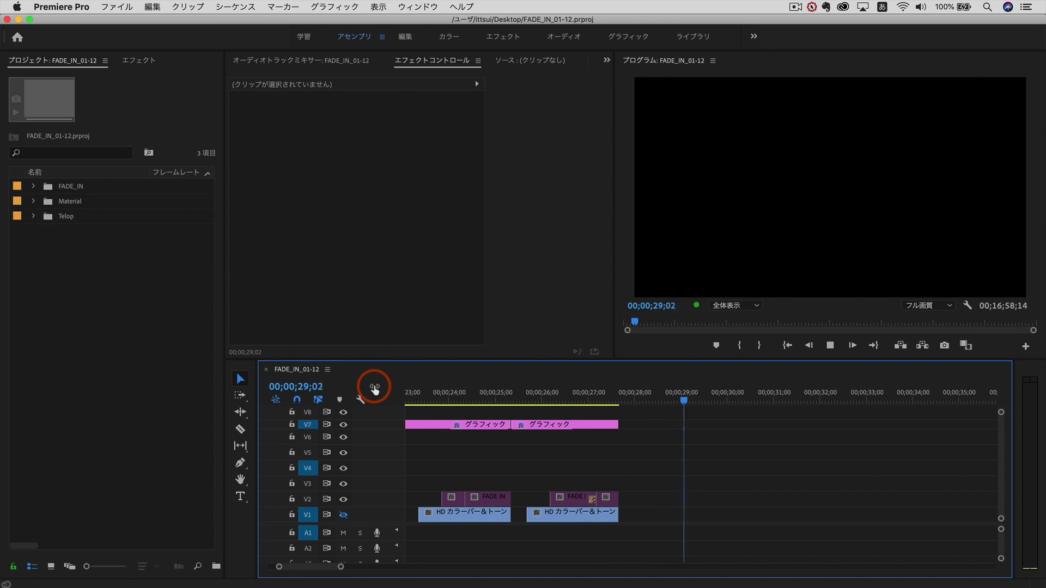
Step: Zoom the timeline out and jump to the final group of FADE IN title clips
key("backslash")
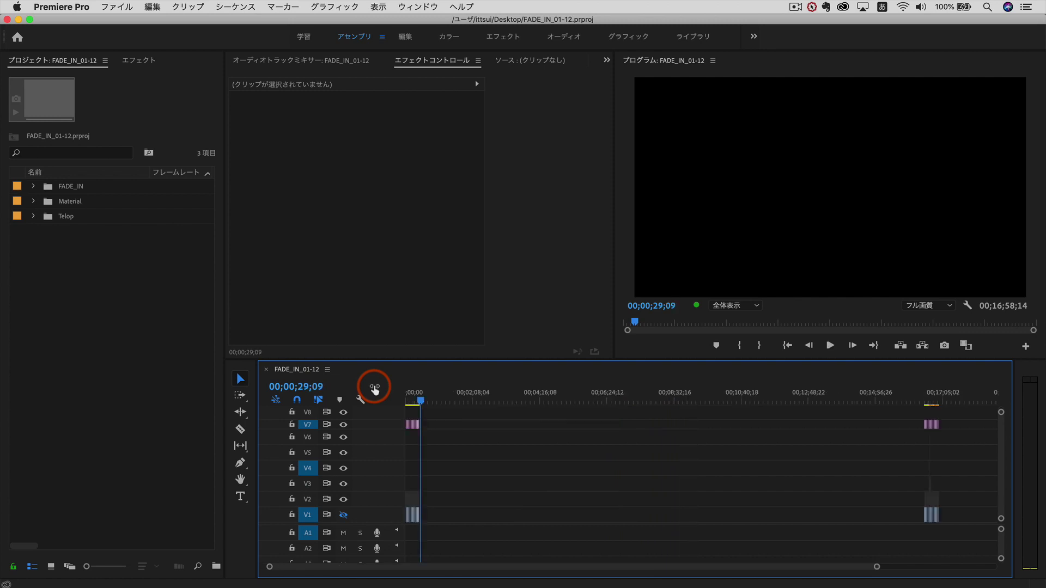
left_click(422, 395)
key("Down")
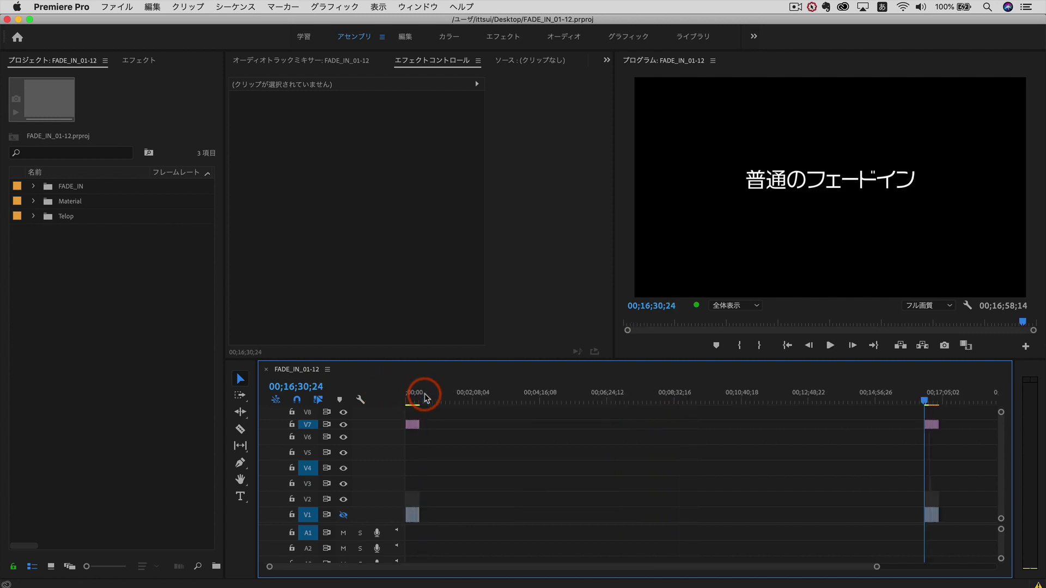
left_click_drag(915, 457, 962, 458)
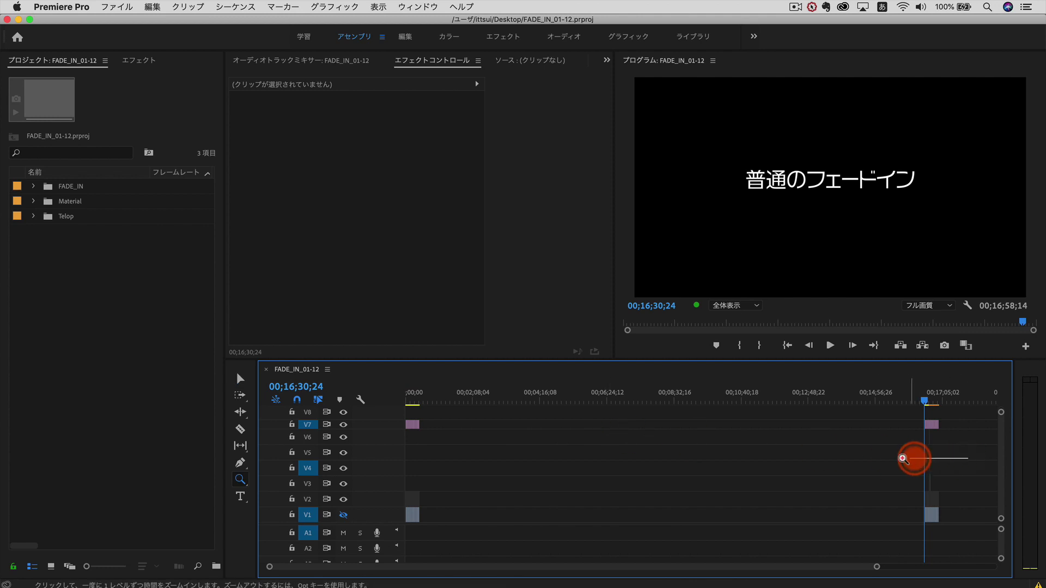
Step: Zoom in on the final clips, cue the playhead near 00;16;30, and maximize the Program monitor
left_click_drag(825, 493, 594, 468)
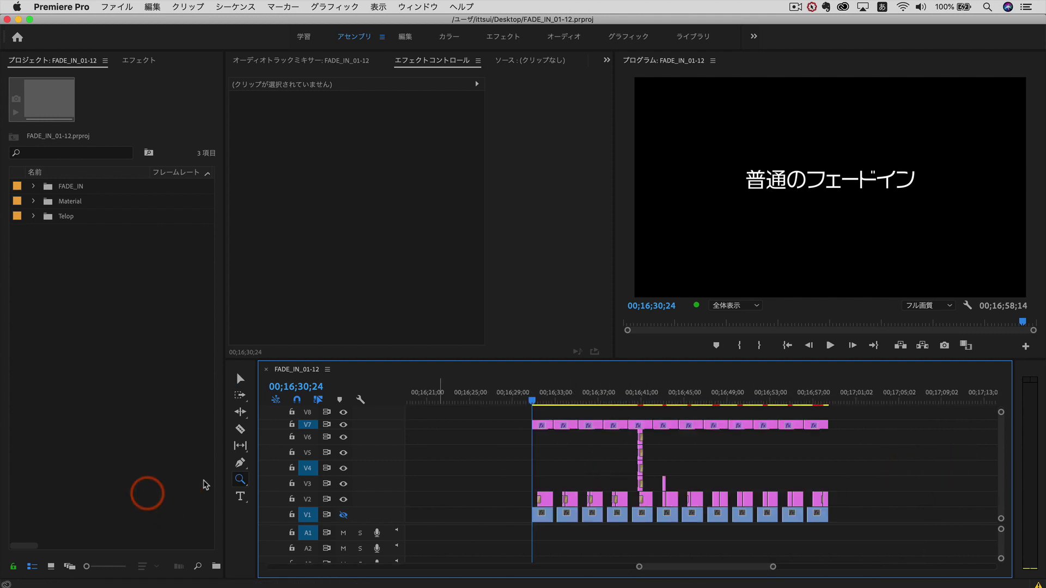
left_click_drag(681, 480, 523, 493)
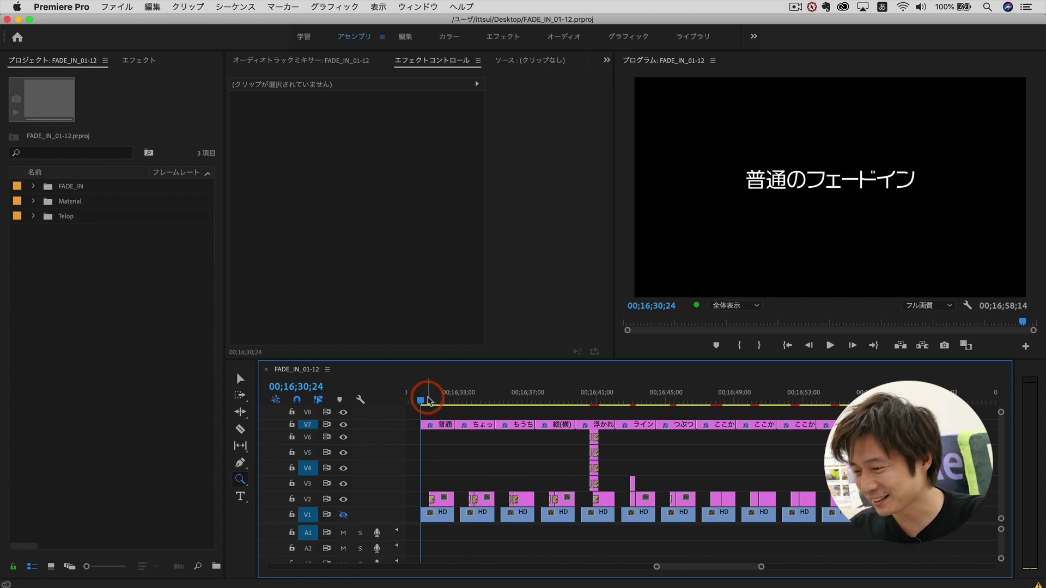
left_click_drag(428, 401, 637, 357)
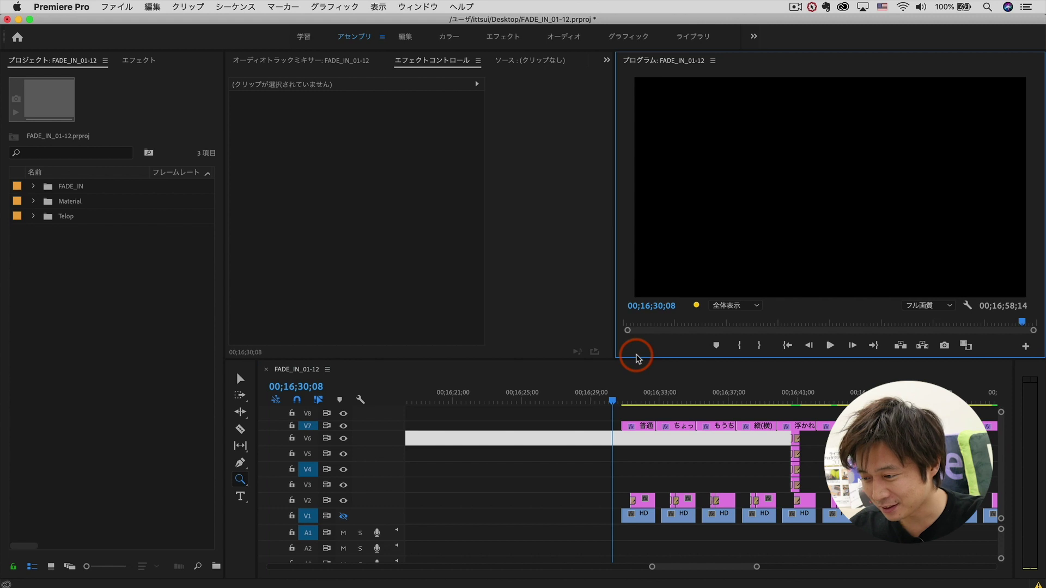
double_click(730, 65)
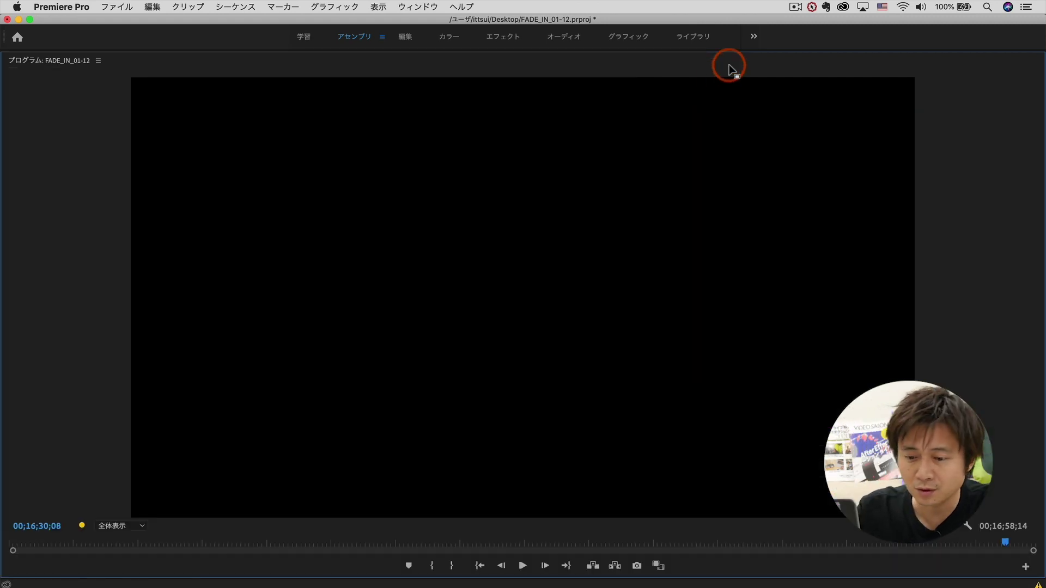
Step: Play the final FADE IN title variants through to the sequence end at 00;16;58;14
key("space")
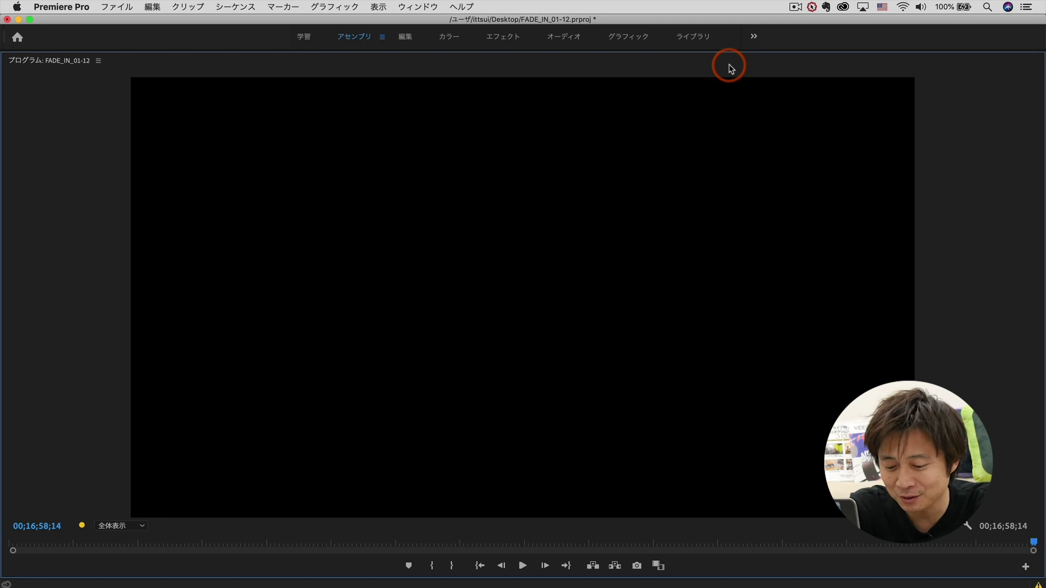
Step: Restore the multi-panel layout and zoom the timeline in on the first final FADE IN clip
double_click(57, 61)
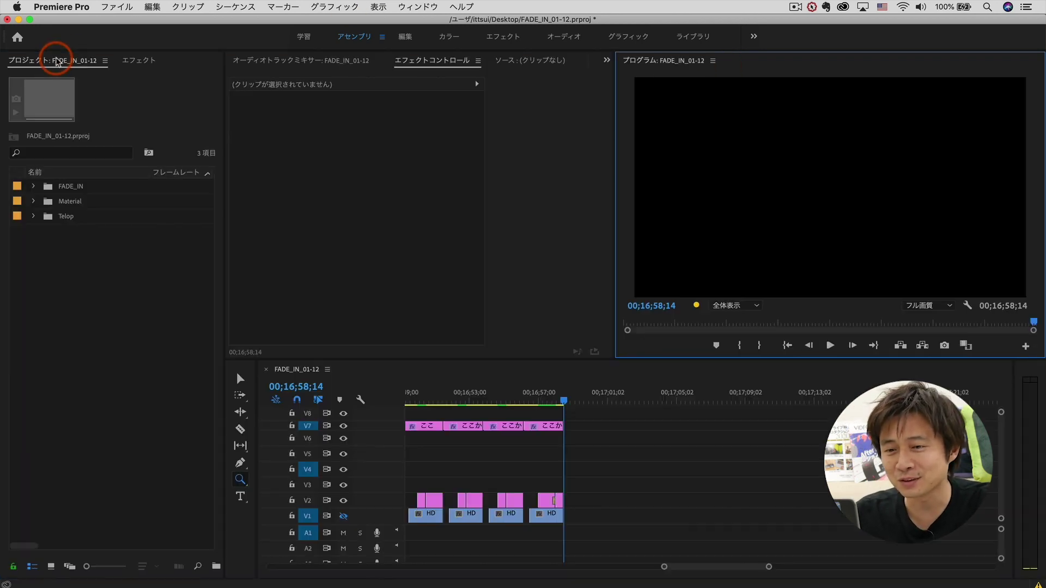
left_click(504, 402)
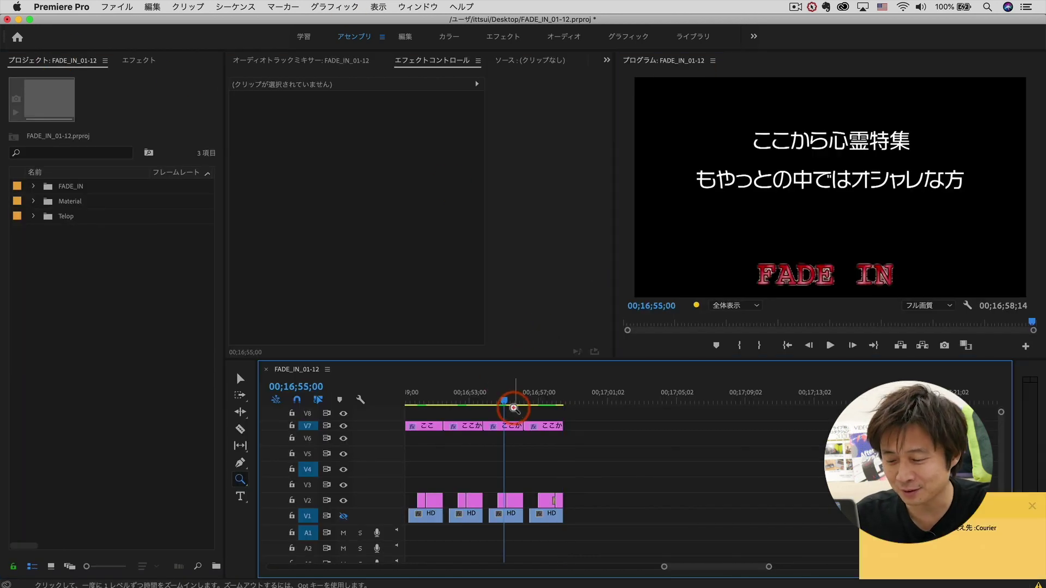
left_click(514, 408, "alt")
left_click(488, 402)
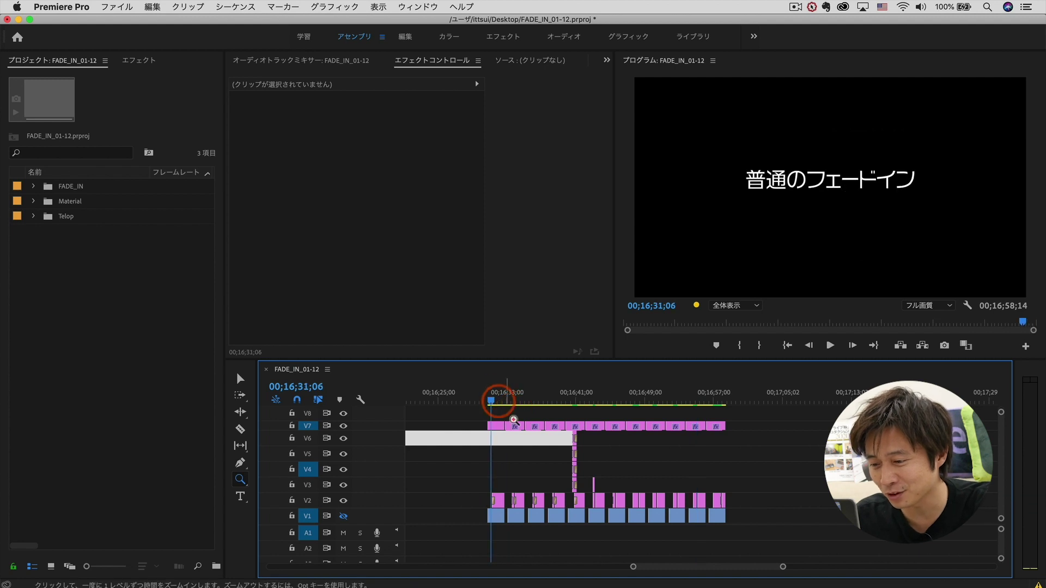
left_click(573, 456)
left_click(572, 452)
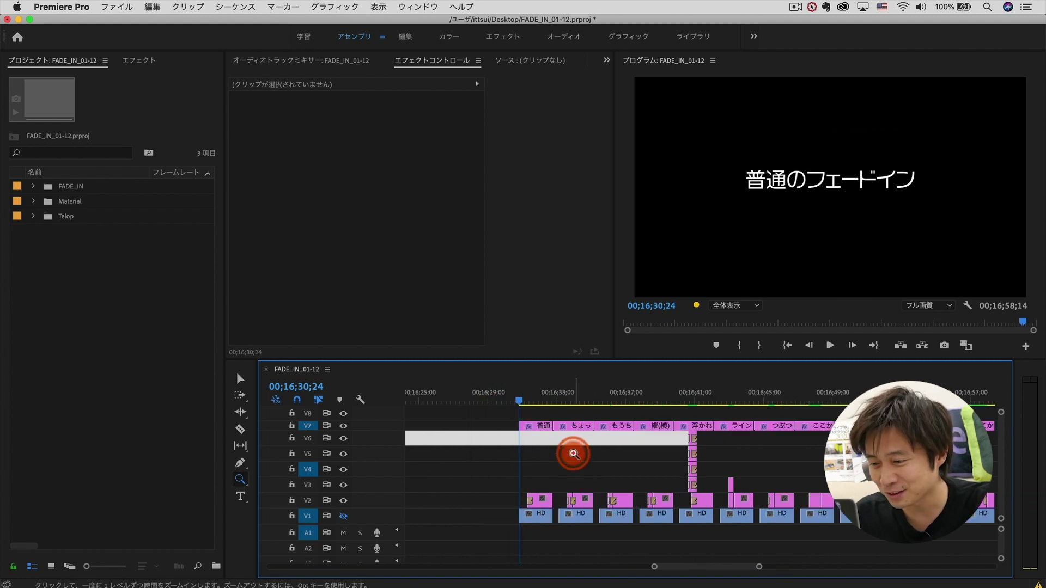
left_click(643, 453)
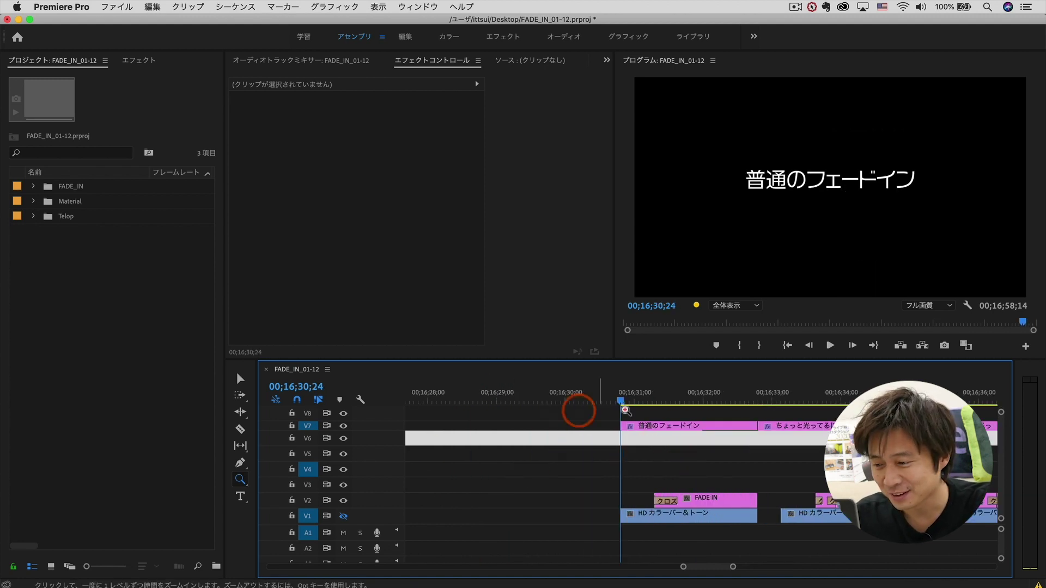
Step: Put the playhead at 00;16;31;08 and expand tracks V7 and V6
left_click(633, 396)
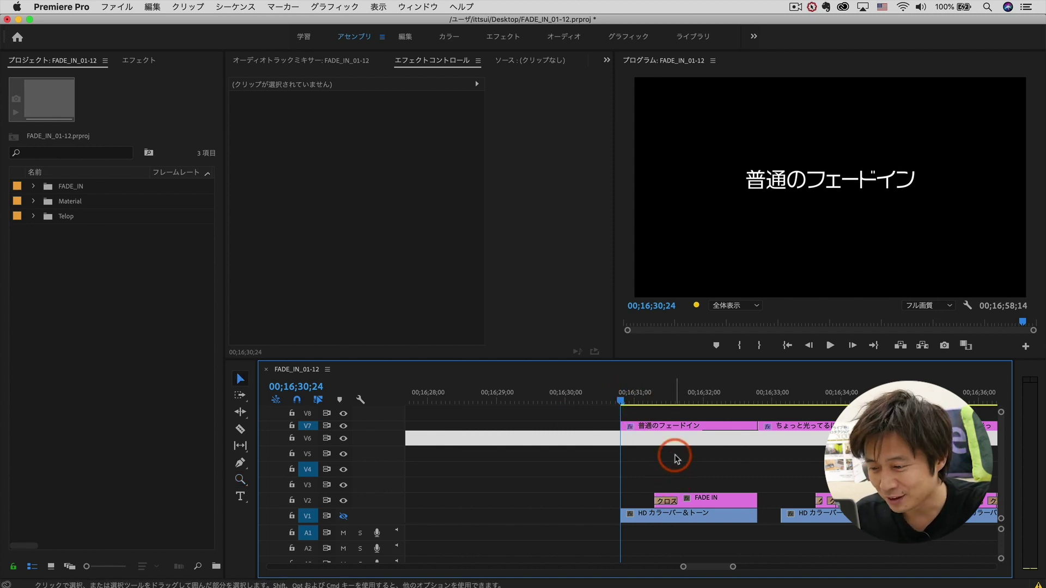
left_click(652, 402)
key("v")
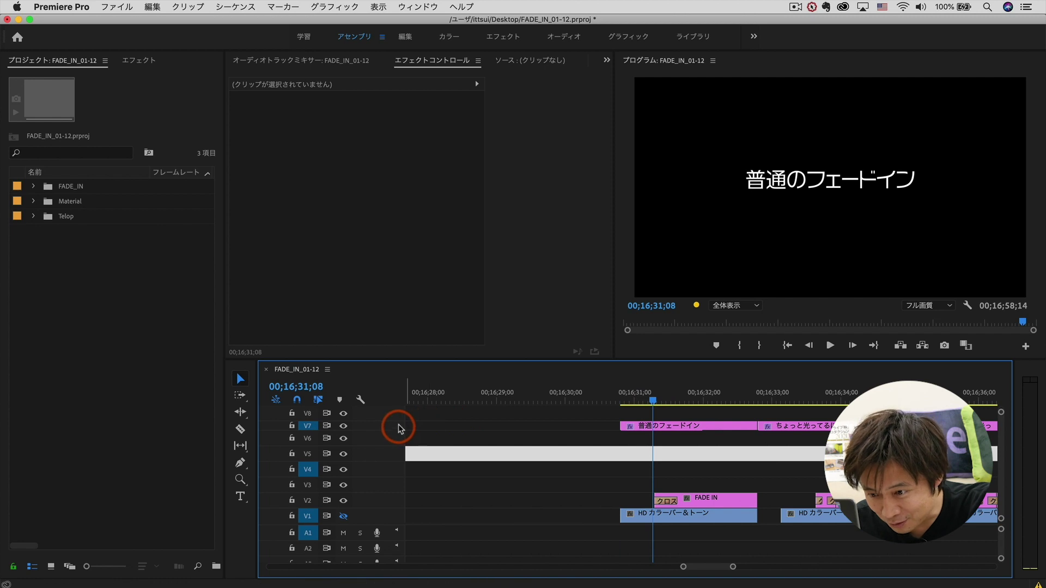
double_click(398, 427)
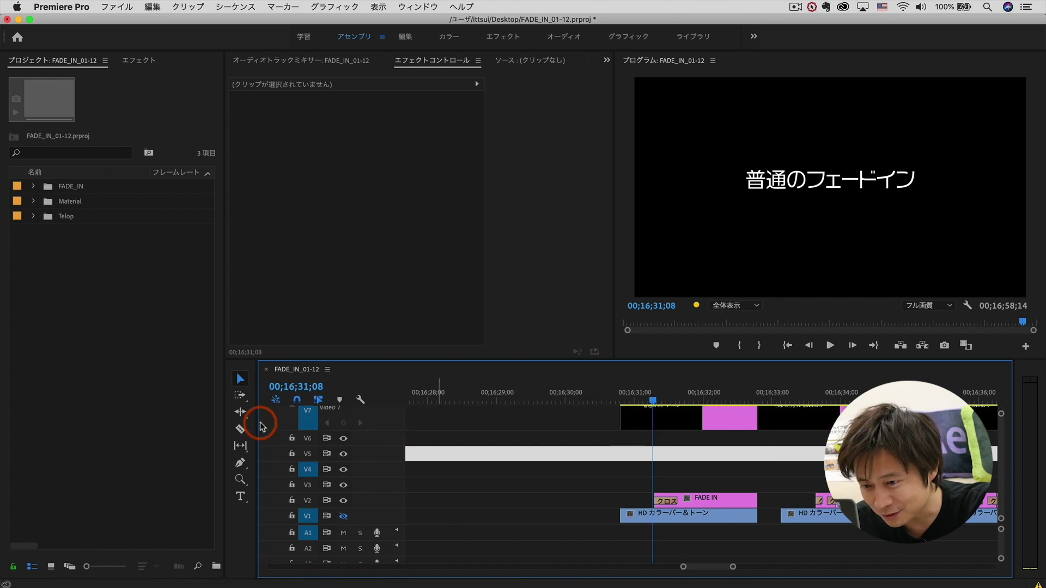
double_click(390, 440)
Step: Play the FADE IN title's fade-in twice from just before the clip
left_click(626, 401)
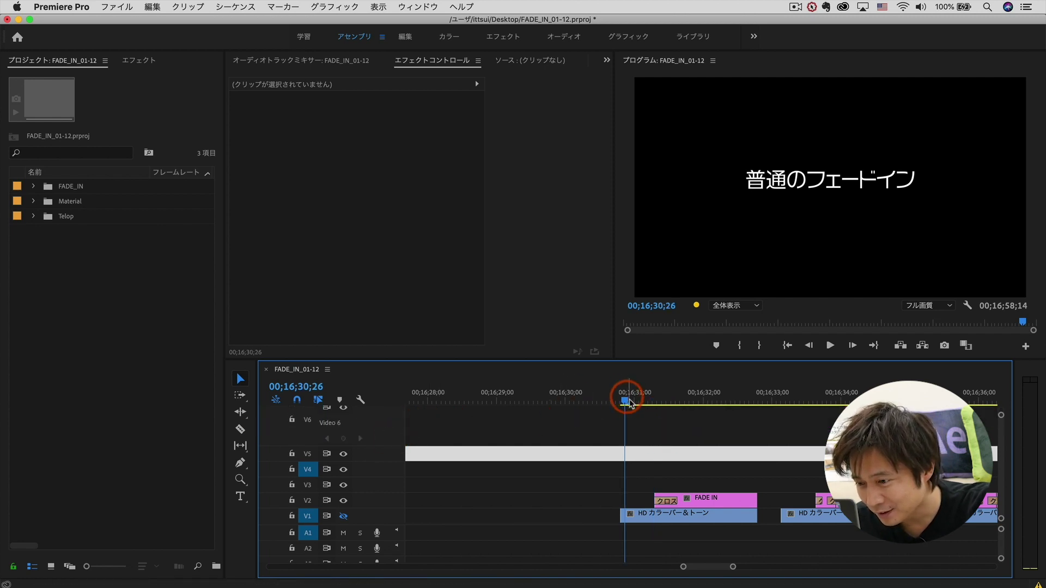
key("Down")
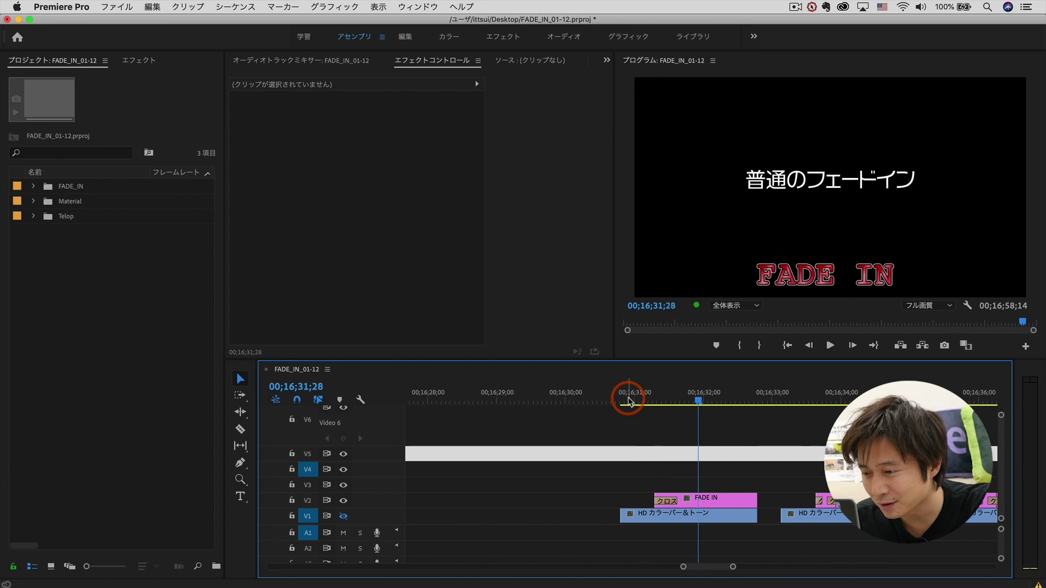
left_click(627, 401)
key("space")
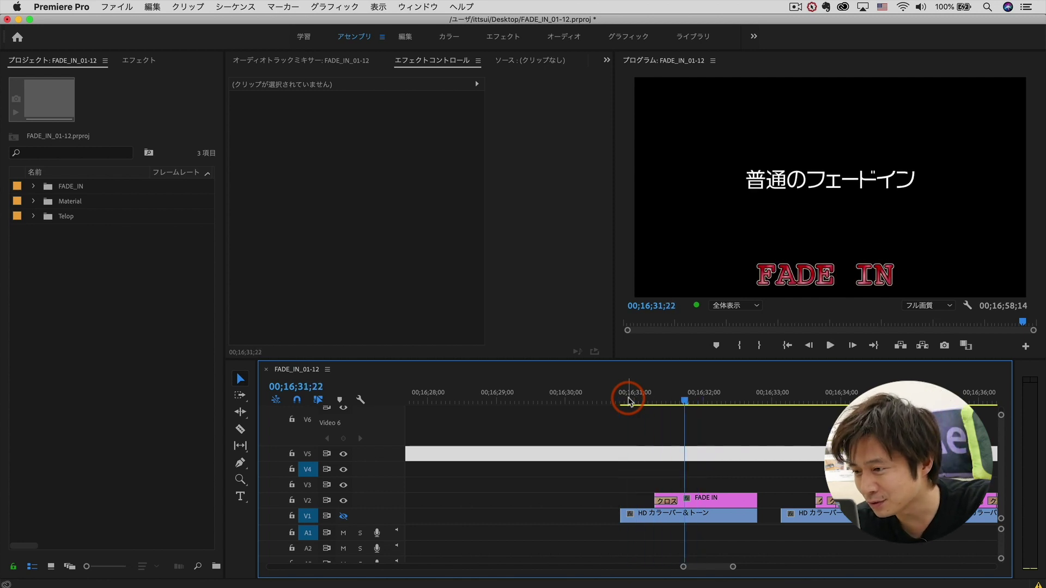
left_click(627, 402)
key("space")
key("space")
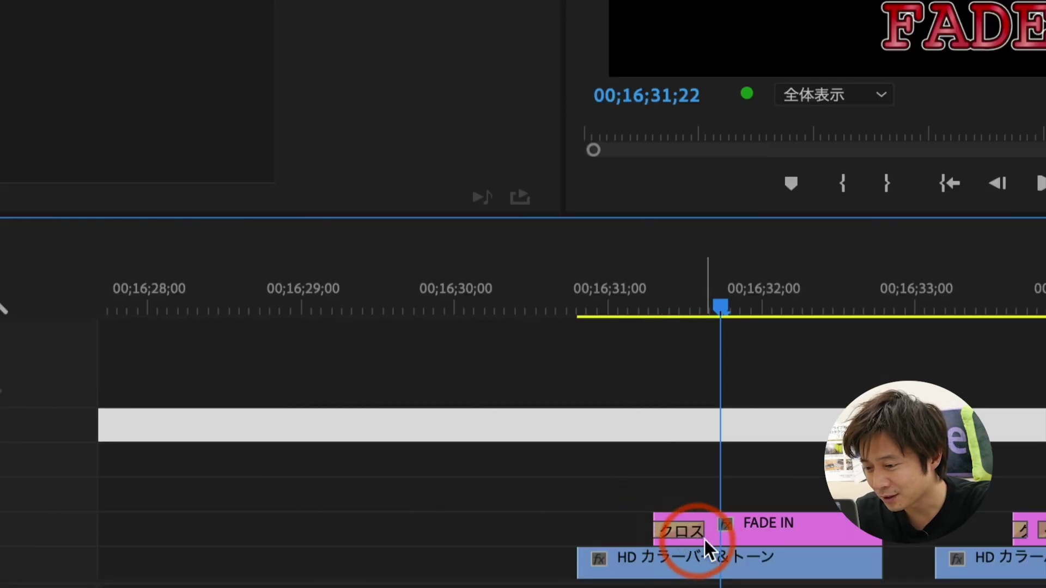
Step: Play the glowing FADE IN title, scrub to where it appears, and zoom in on its clip
left_click(484, 415)
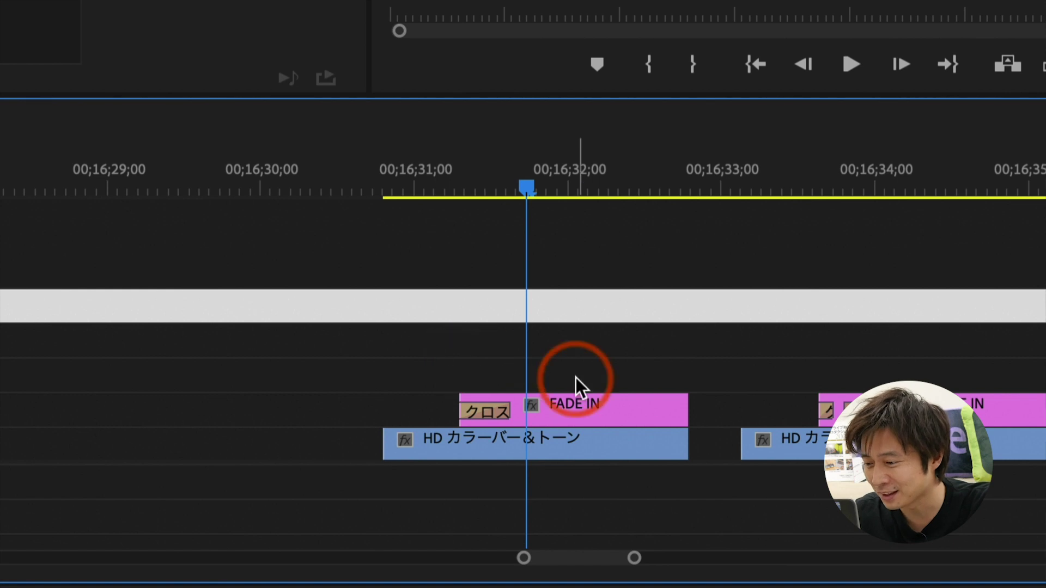
scroll(576, 377, "right", 3)
left_click(621, 191)
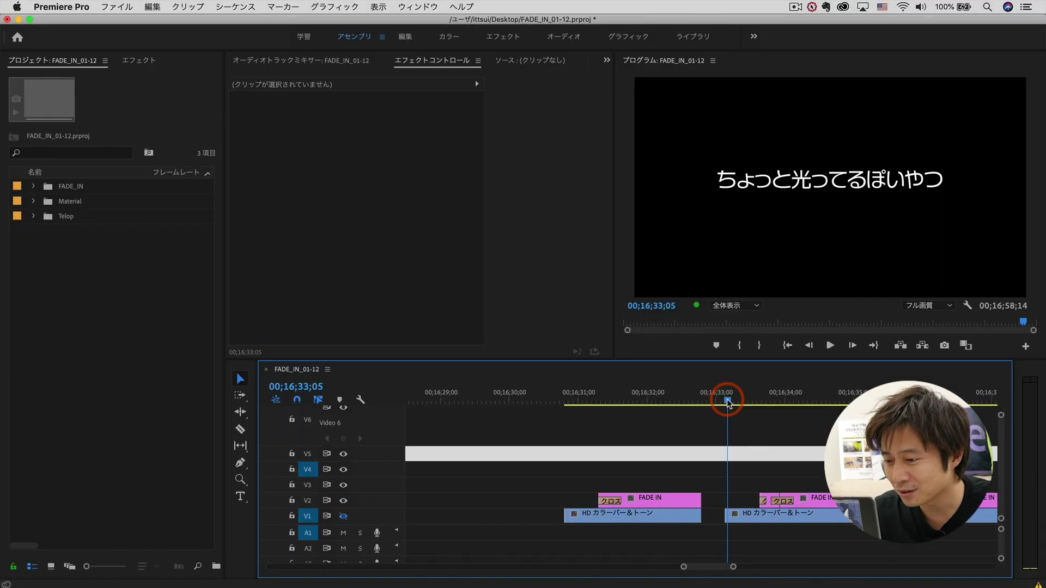
scroll(749, 473, "right", 2)
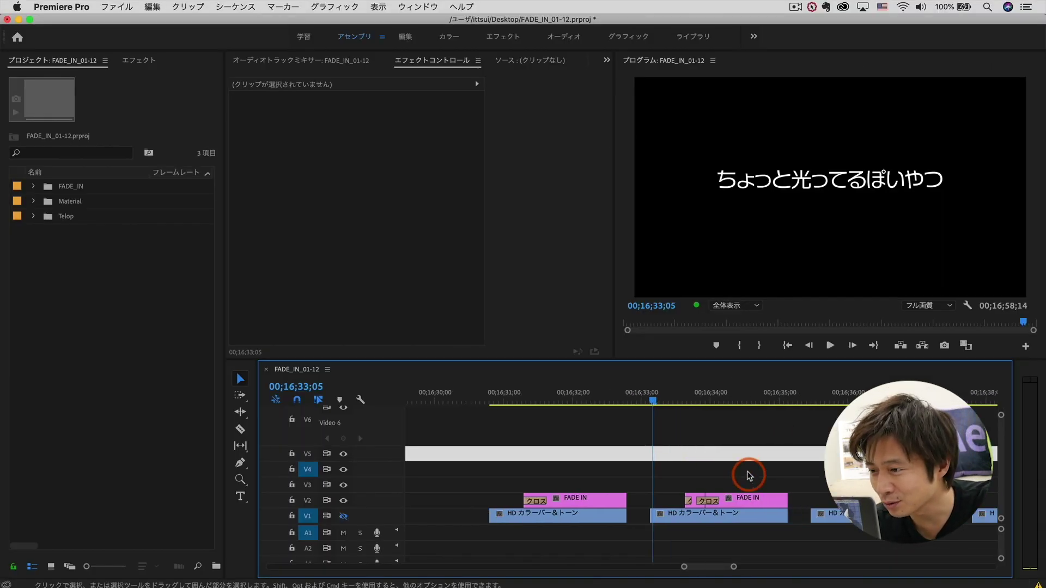
key("space")
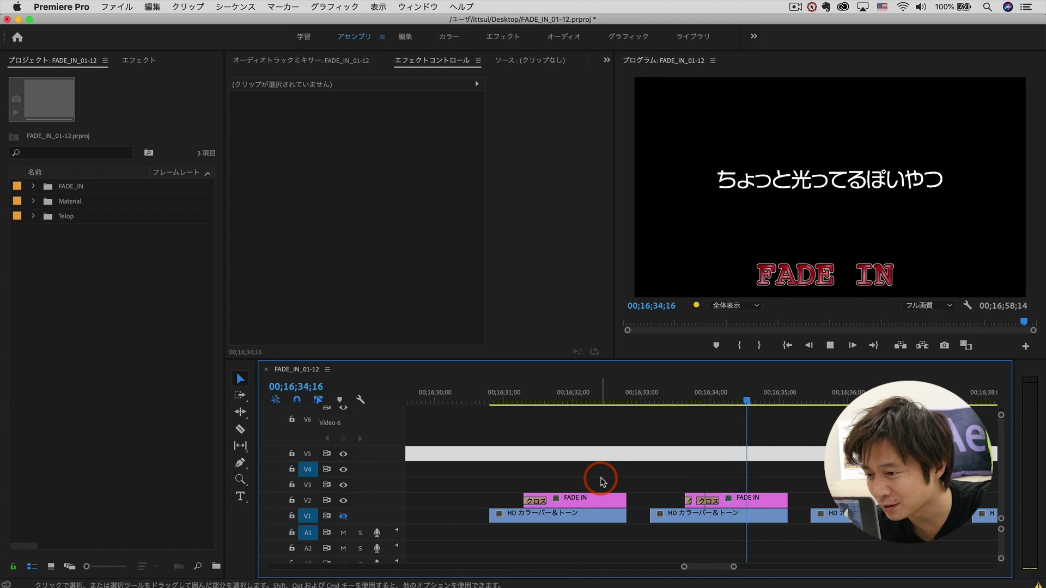
left_click(663, 403)
left_click_drag(689, 395, 703, 397)
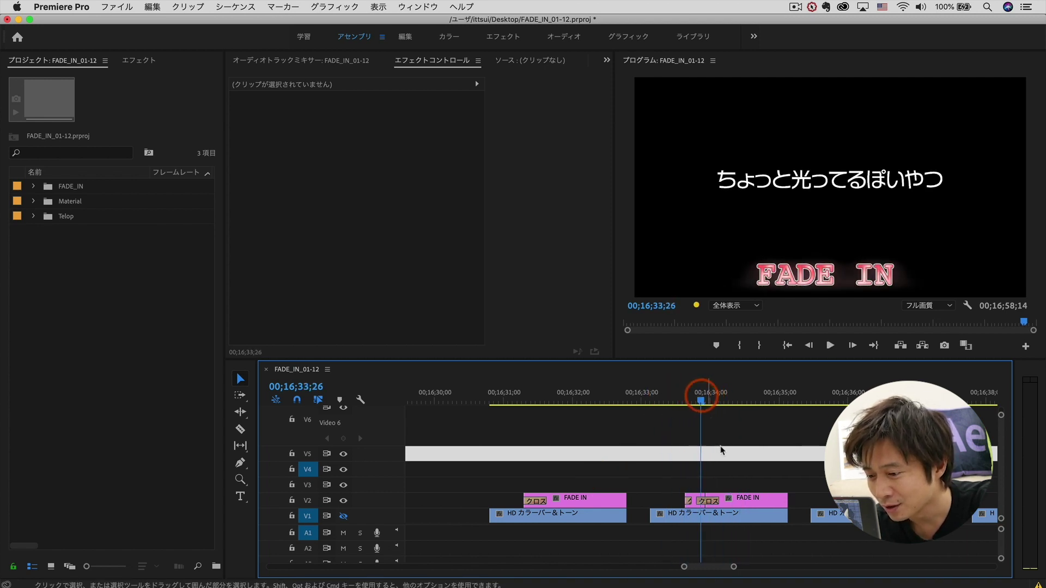
key("z")
left_click(710, 499)
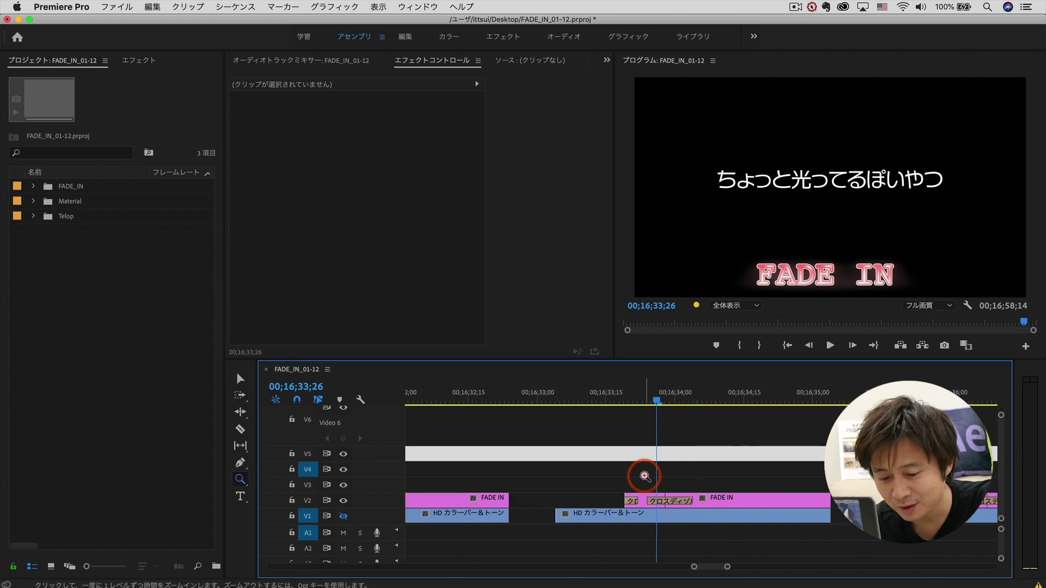
Step: Select the short FADE IN title clip on V2, briefly checking the long FADE IN clip
key("v")
left_click(642, 499)
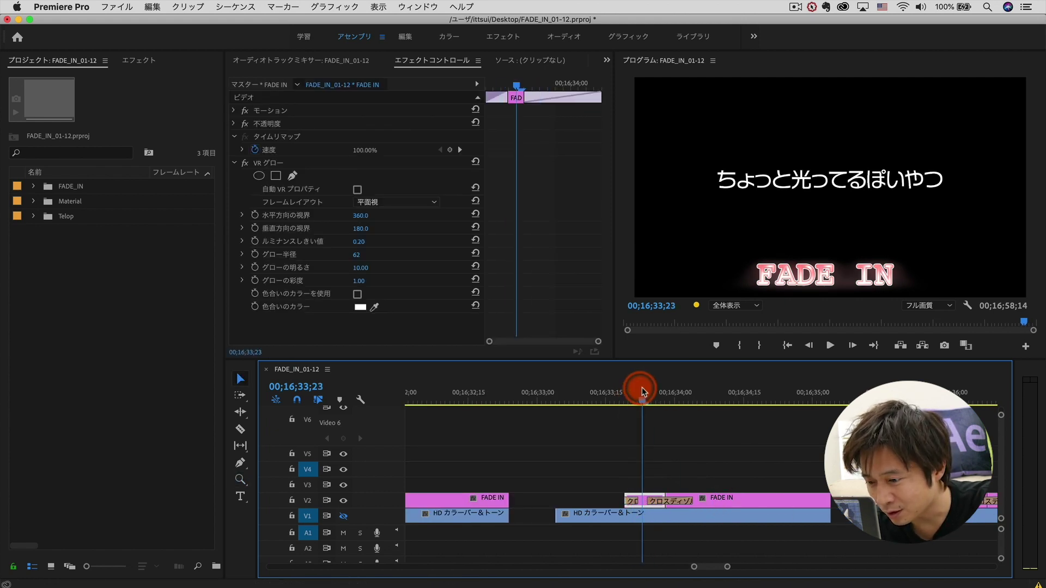
mouse_move(633, 390)
left_mouse_down()
mouse_move(718, 409)
mouse_move(640, 420)
left_mouse_up()
left_click(716, 500)
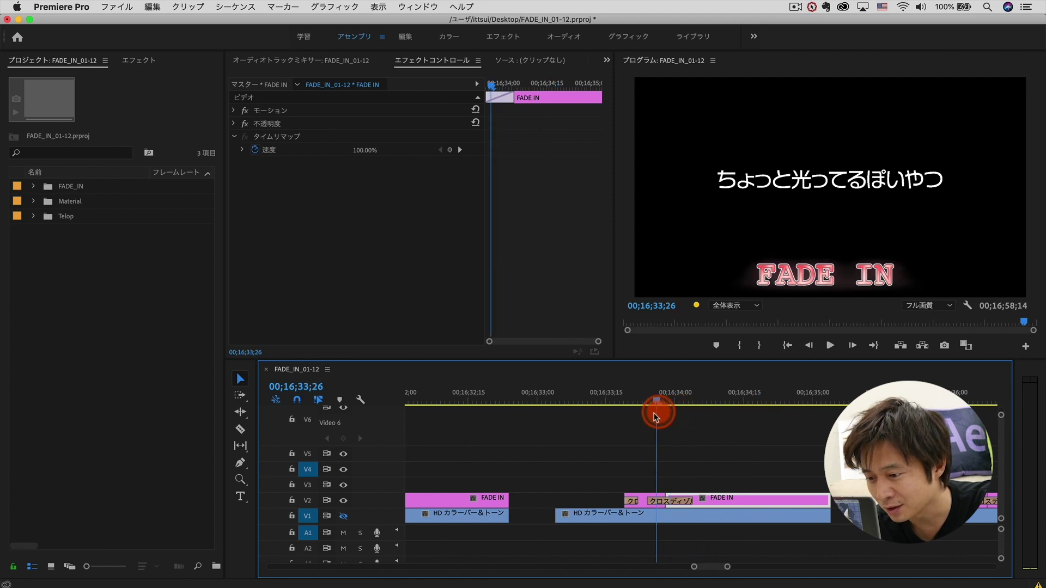
left_click(644, 498)
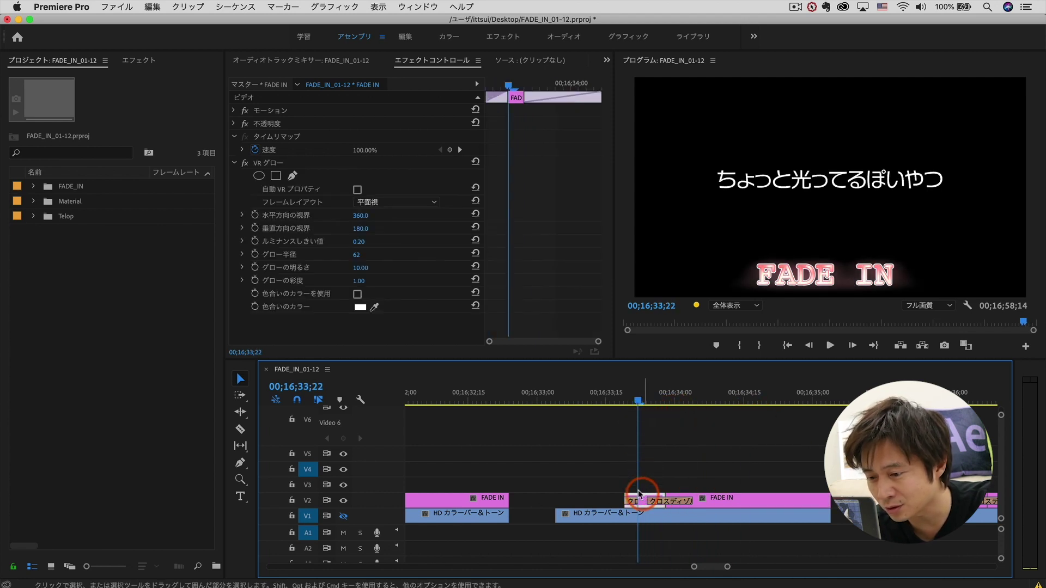
Step: Show the clip's VR Glow settings in Effect Controls
left_click(358, 62)
left_click(399, 59)
left_click(394, 121)
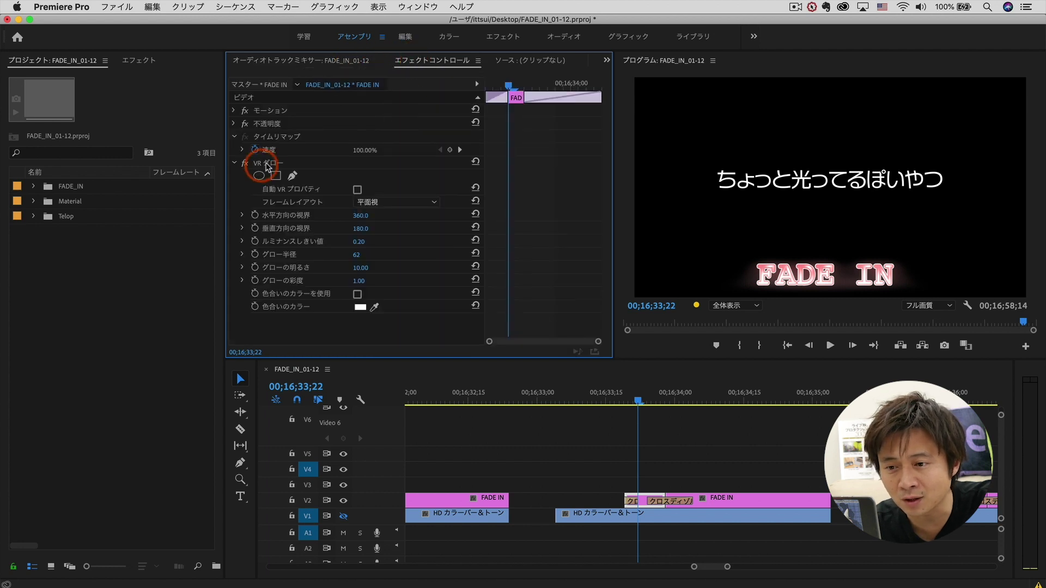
left_click(232, 165)
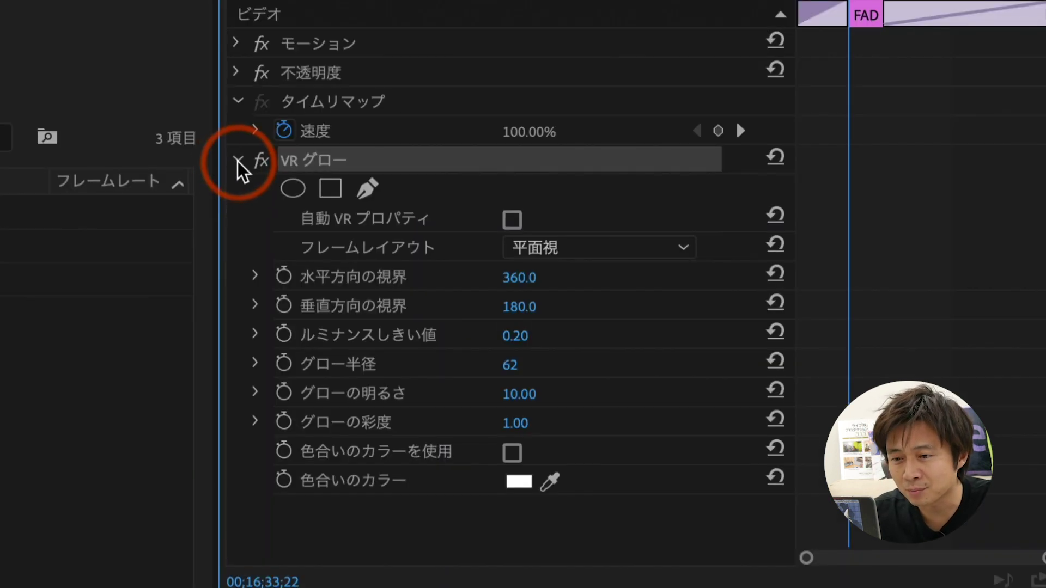
left_click(238, 161)
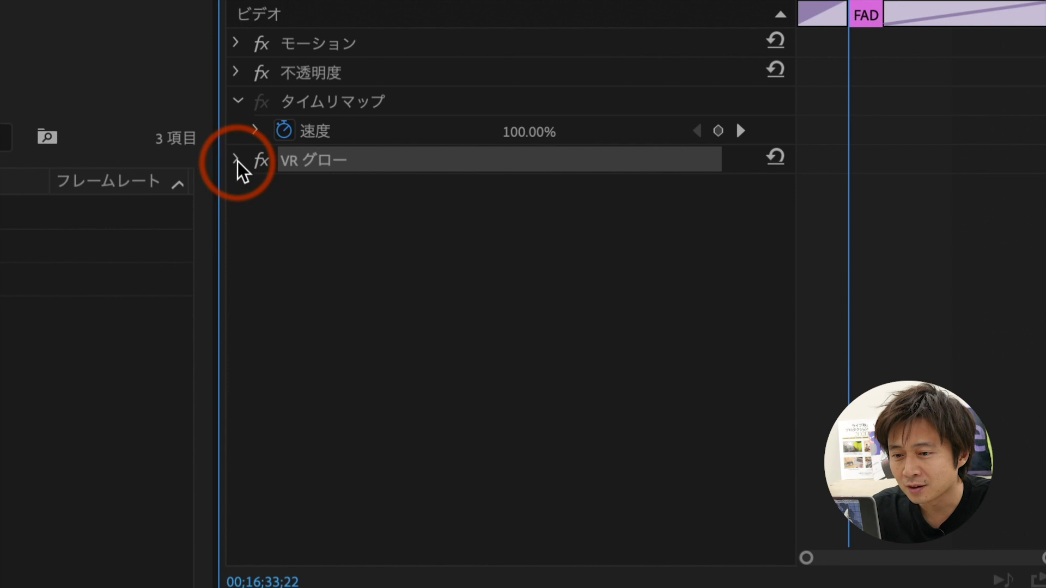
left_click(238, 161)
Step: Toggle VR Glow off and on three times to compare, leaving it enabled
left_click(244, 163)
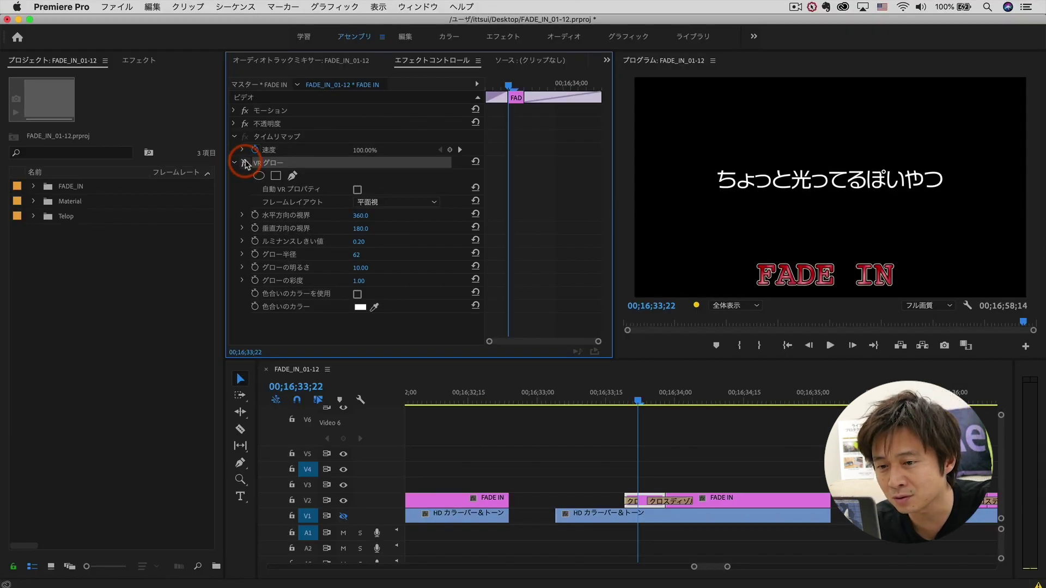
left_click(244, 163)
left_click(244, 163)
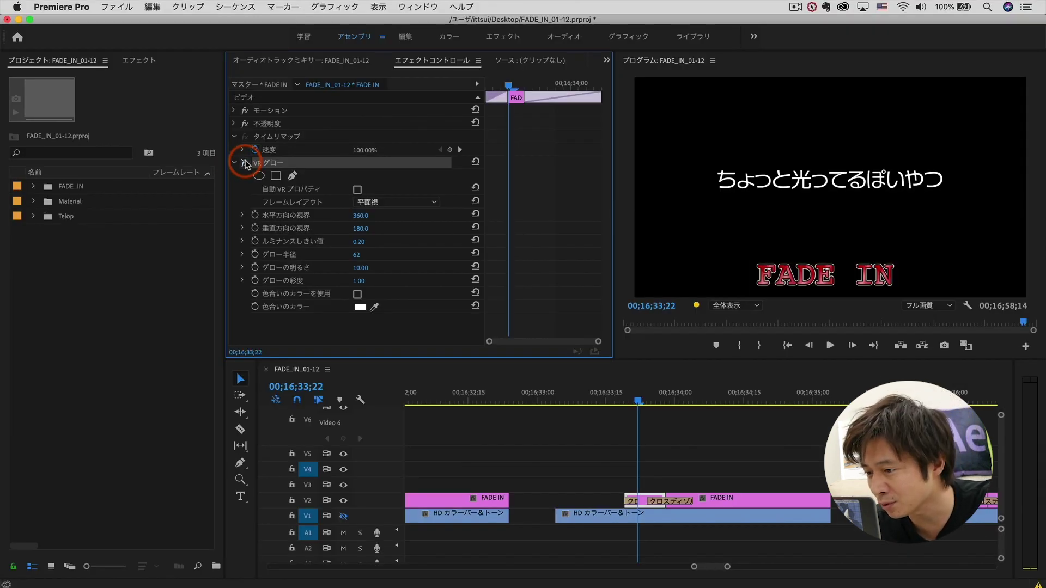
left_click(244, 163)
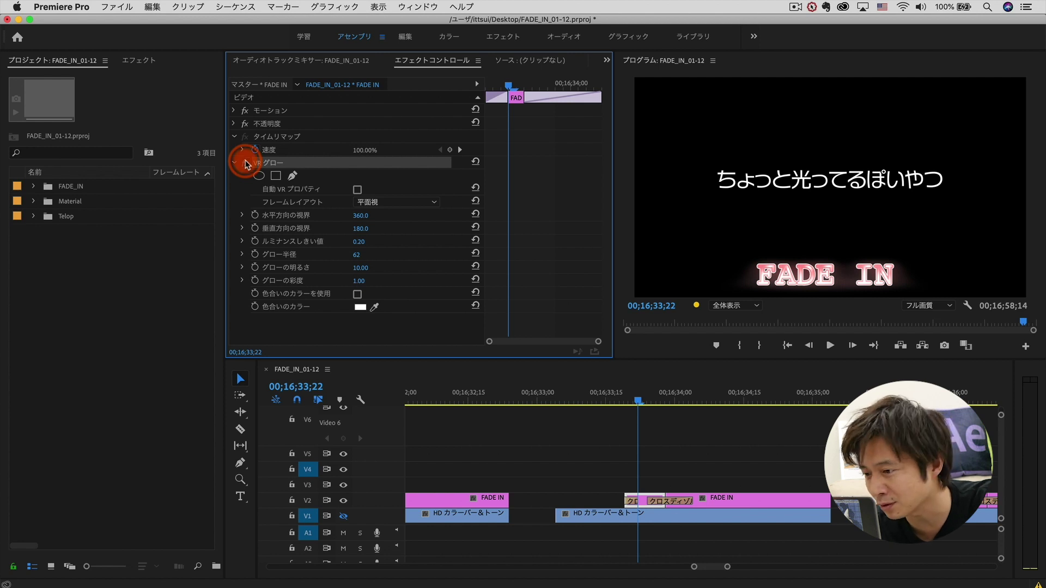
left_click(244, 163)
left_click(244, 163)
Step: Scrub through the title's first frames and back to just before it
left_click(642, 397)
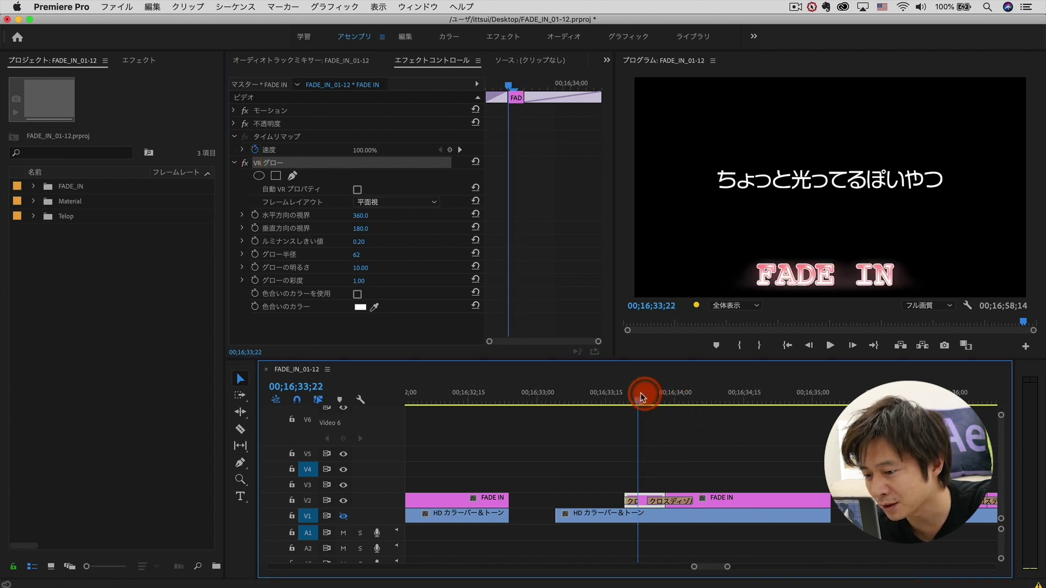
left_click_drag(642, 396, 654, 395)
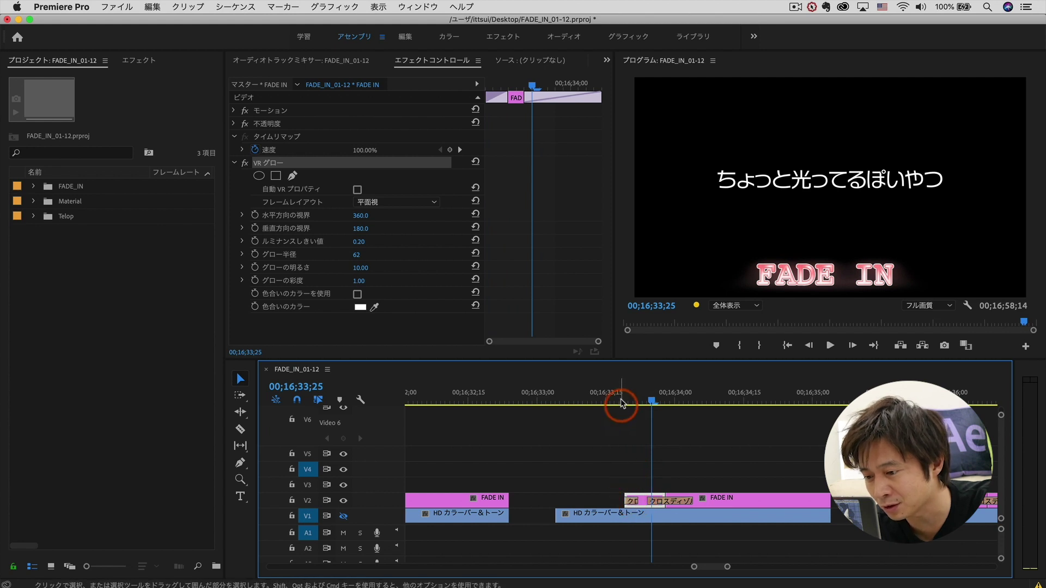
mouse_move(622, 404)
left_mouse_down()
mouse_move(730, 405)
mouse_move(692, 404)
left_mouse_up()
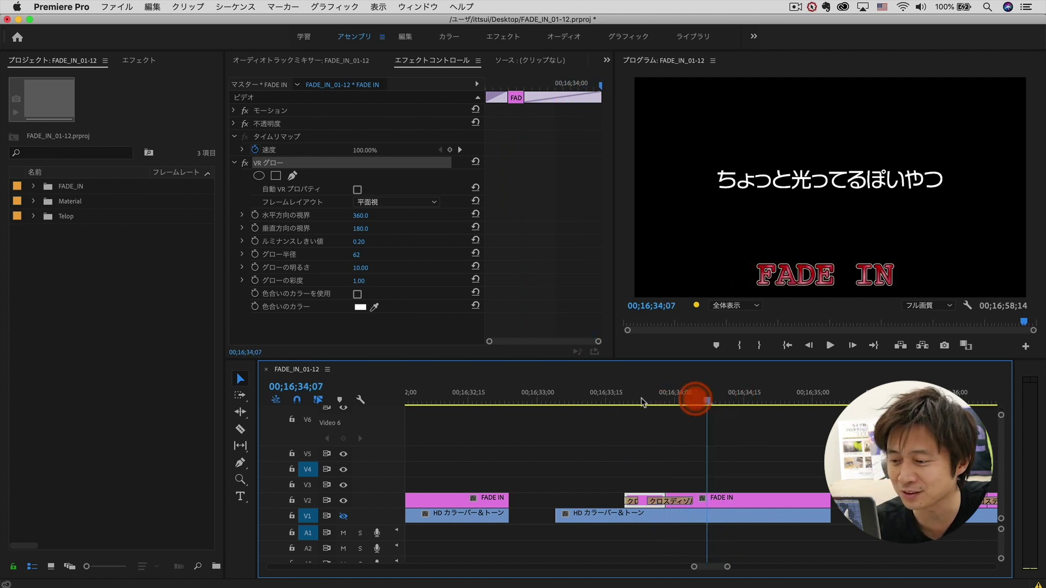
Step: Preview the もうちょっと光ってるっぽいやつ title and park the playhead on its clip
scroll(727, 449, "right", 10)
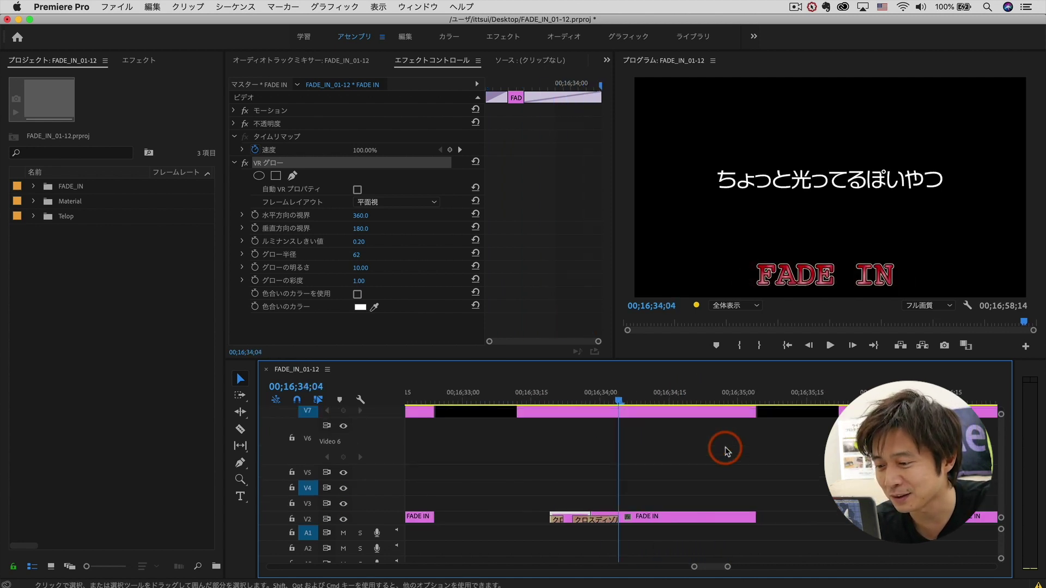
left_click(662, 400)
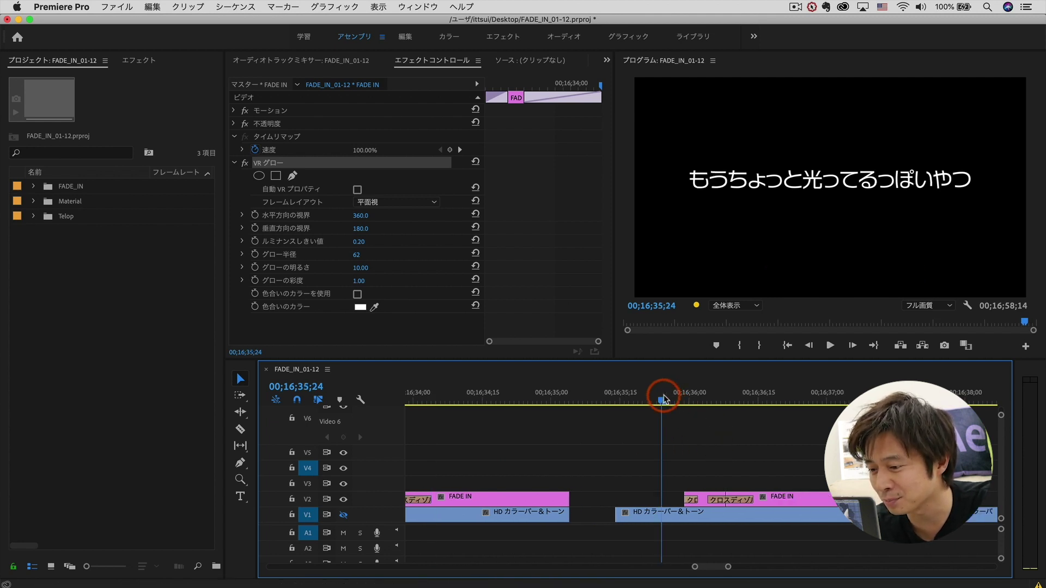
key("space")
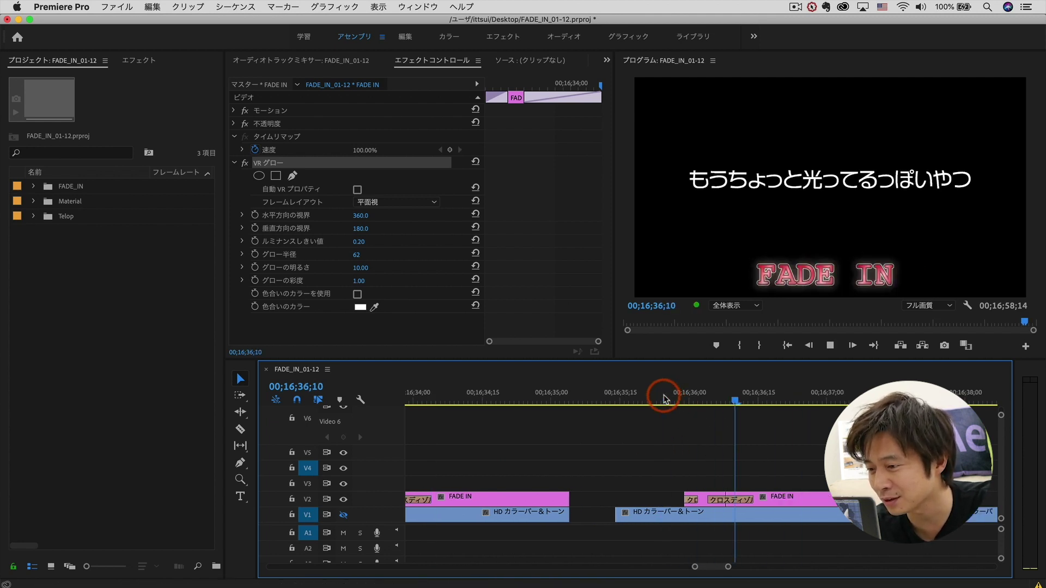
left_click(670, 400)
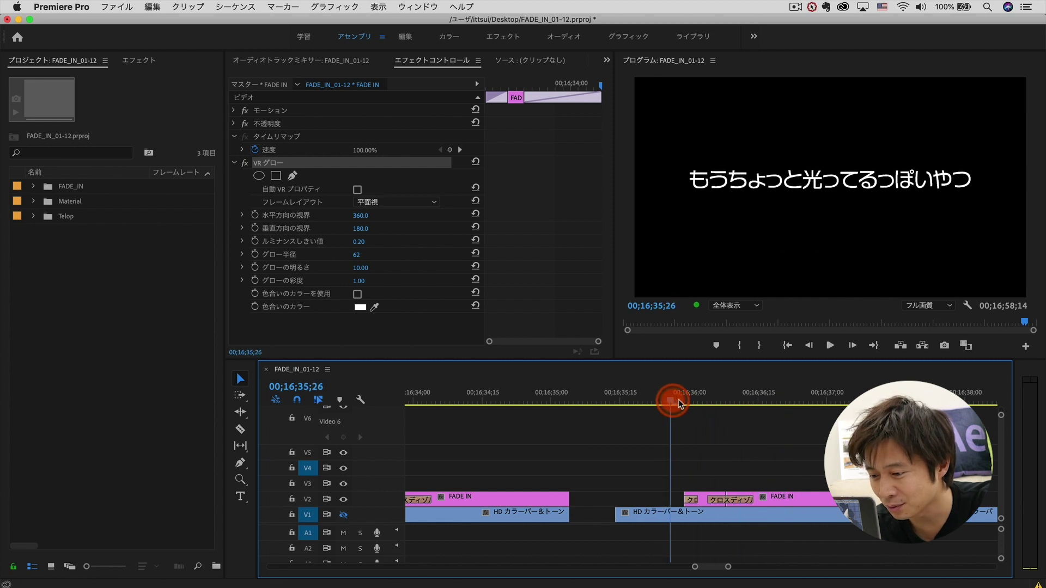
left_click(702, 401)
left_click(701, 498)
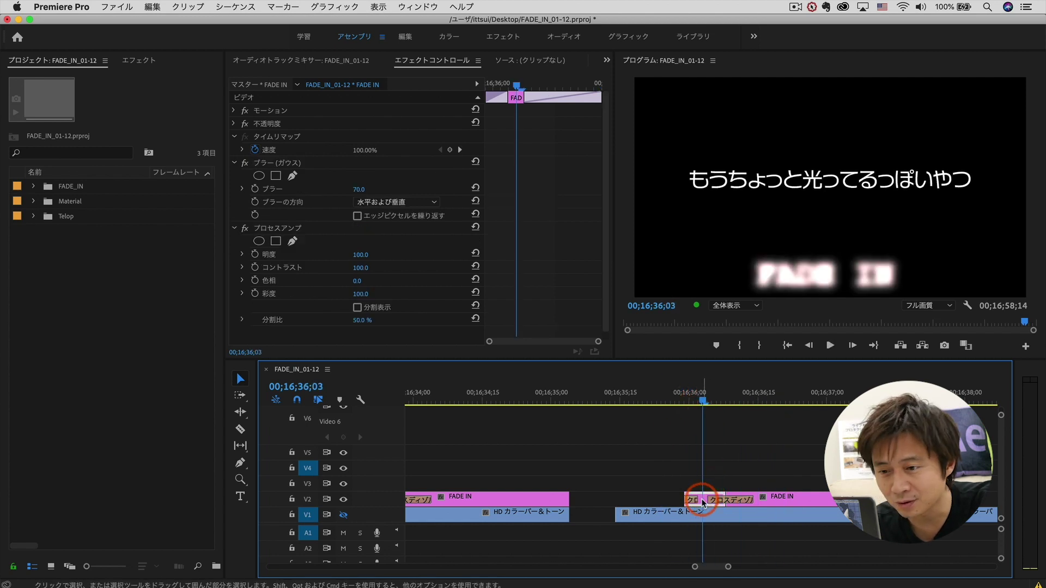
left_click(281, 165)
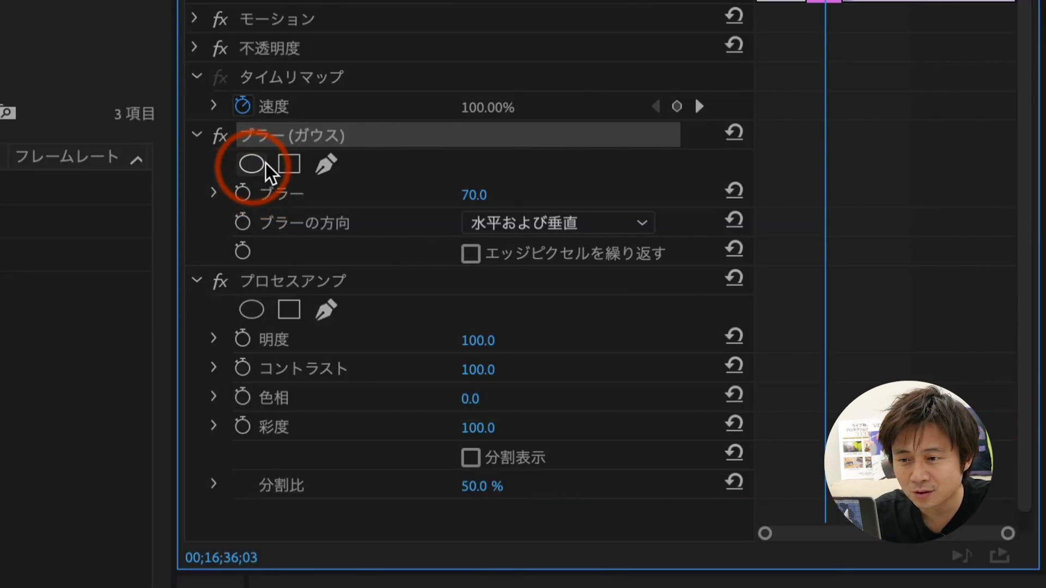
left_click(269, 279)
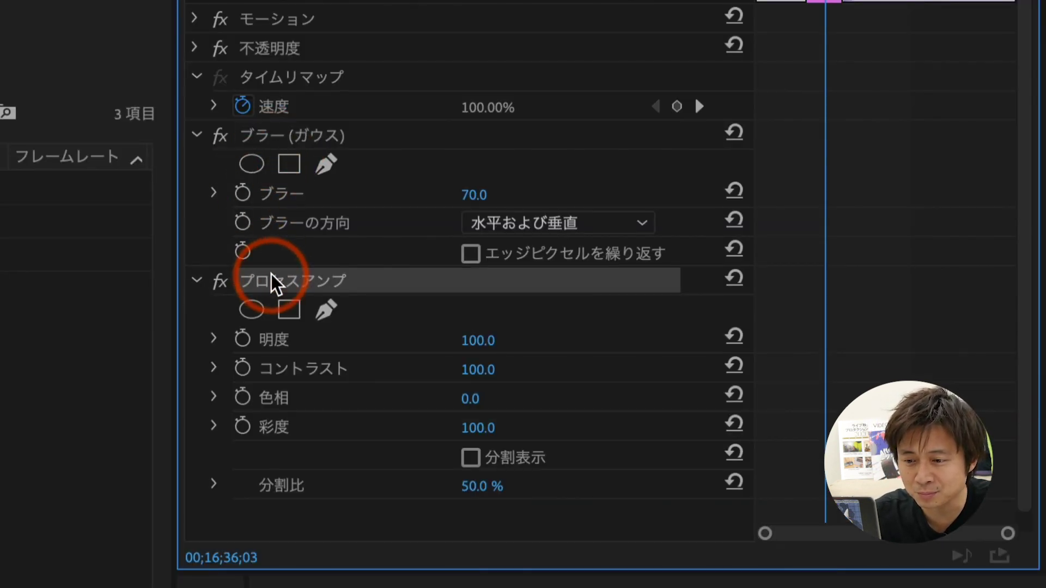
left_click(271, 145)
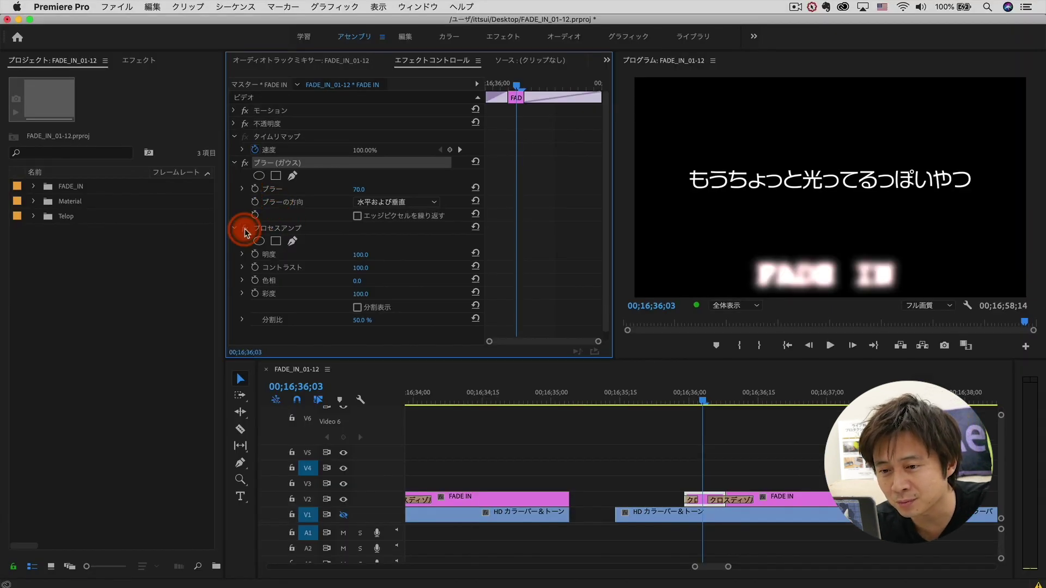
left_click(244, 229)
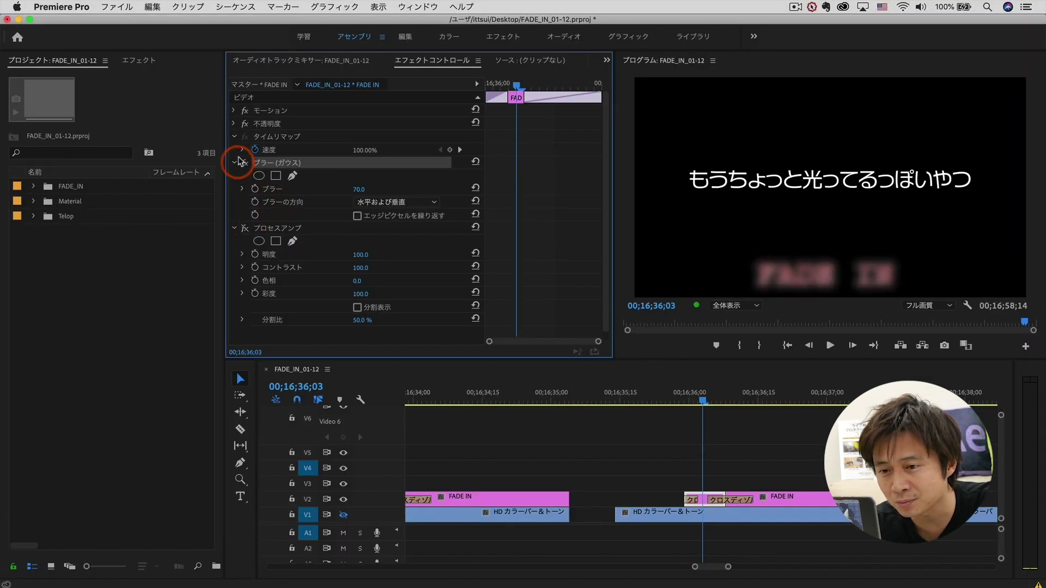
left_click(245, 163)
left_click(245, 164)
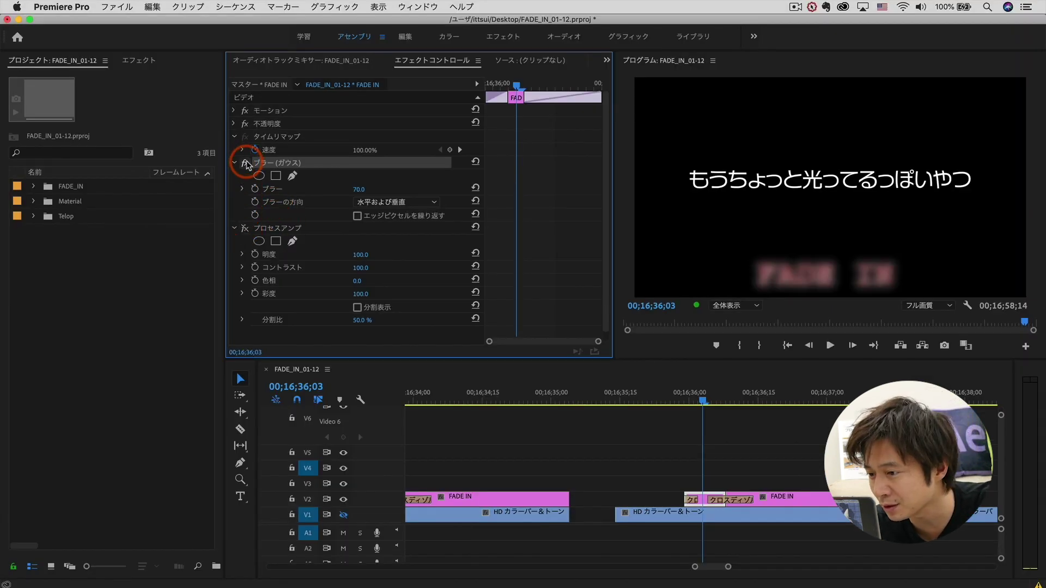
left_click(245, 229)
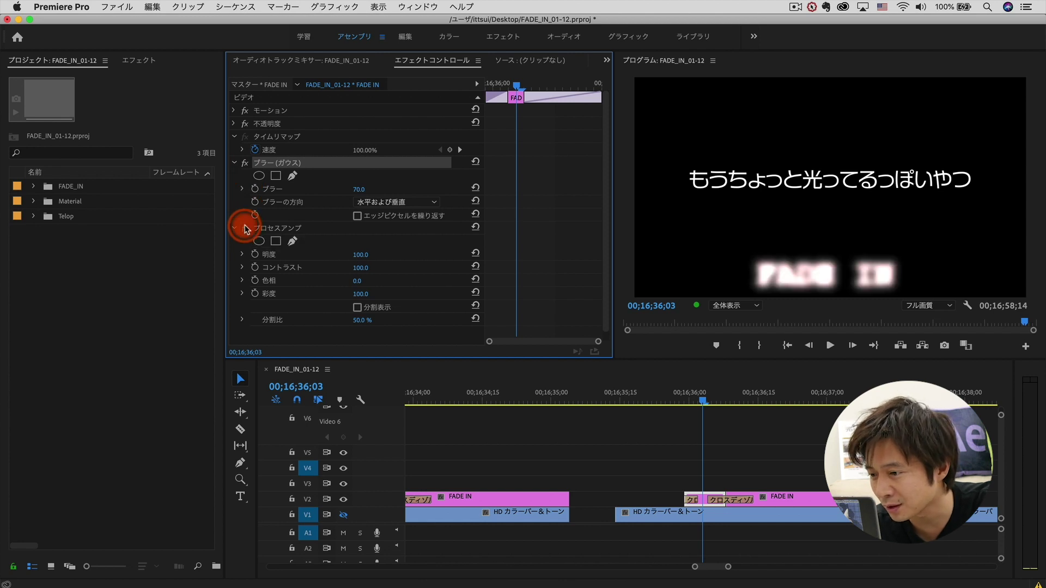
left_click(244, 229)
left_click(683, 398)
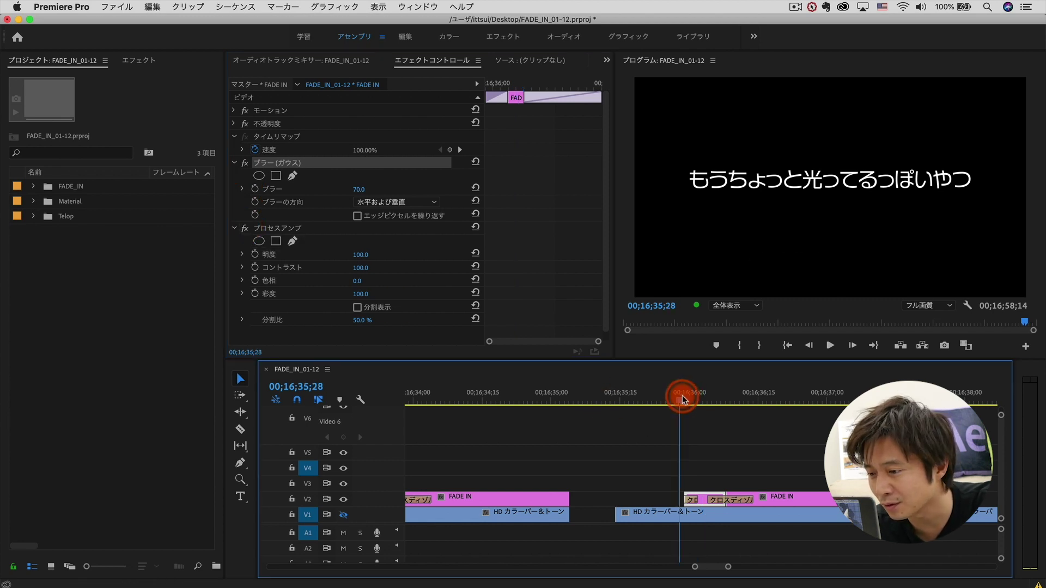
mouse_move(683, 398)
left_mouse_down()
mouse_move(774, 398)
mouse_move(681, 407)
left_mouse_up()
key("space")
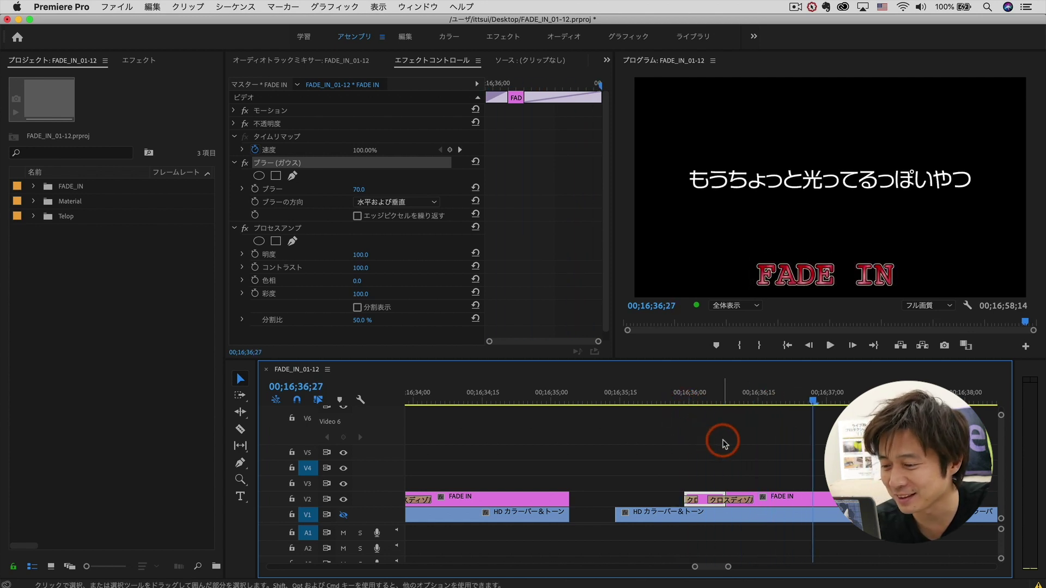
Step: Play the 縦(横)とかに光るやつ example and stop on a frame with vertical glowing streaks
scroll(722, 438, "right", 2)
scroll(725, 438, "right", 2)
scroll(727, 438, "right", 2)
left_click_drag(726, 388, 714, 387)
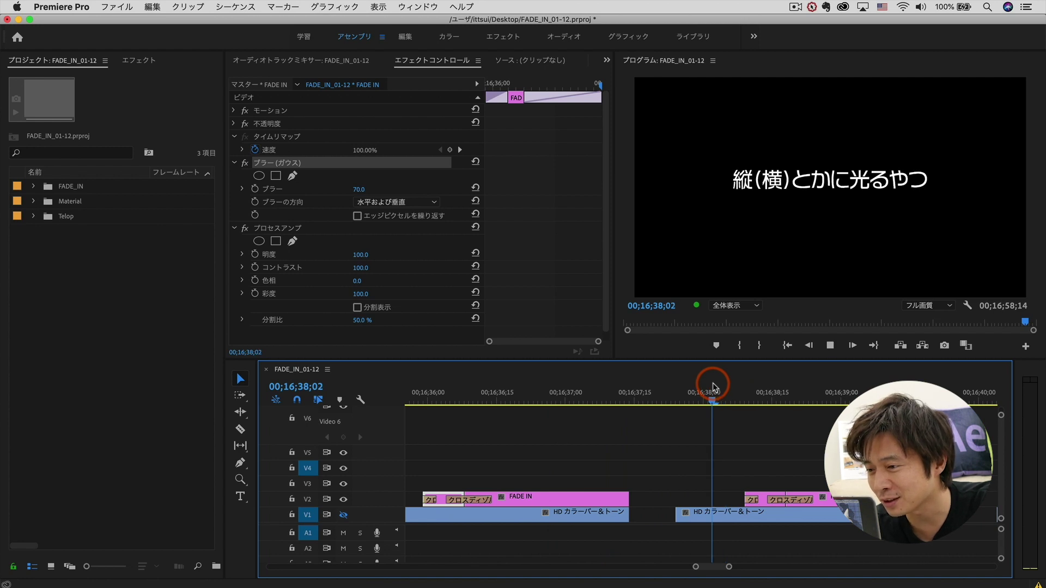
key("space")
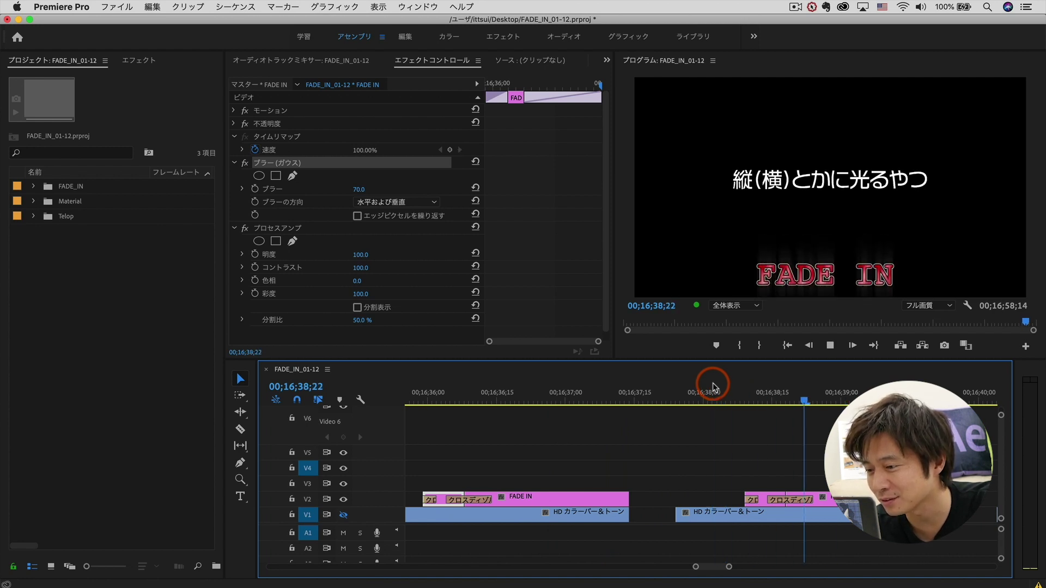
left_click_drag(714, 388, 762, 389)
Step: Select the streak clip and expand its Directional Blur (length 60) and Process Amp settings
left_click(757, 500)
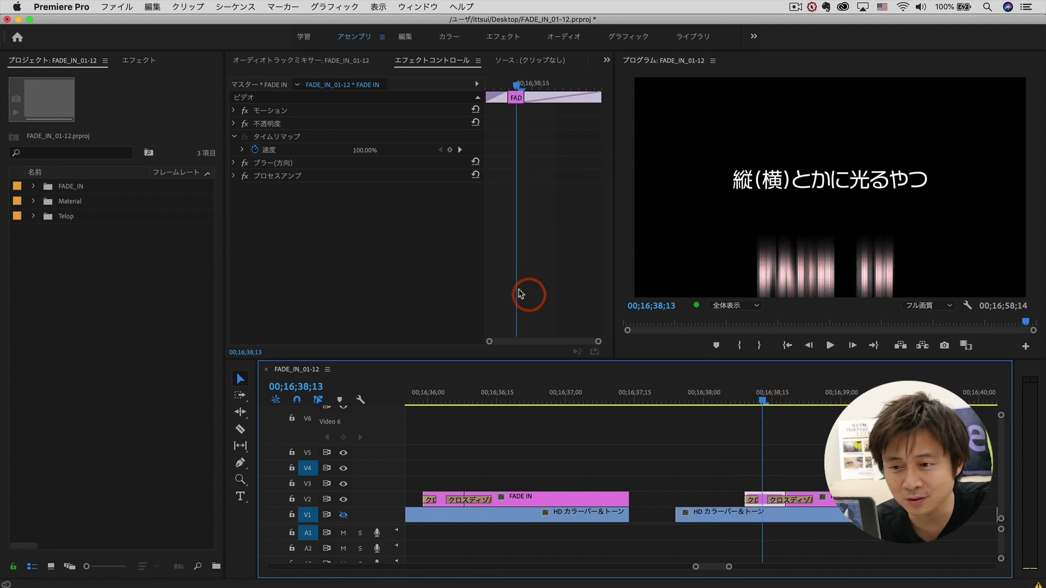
left_click(233, 162)
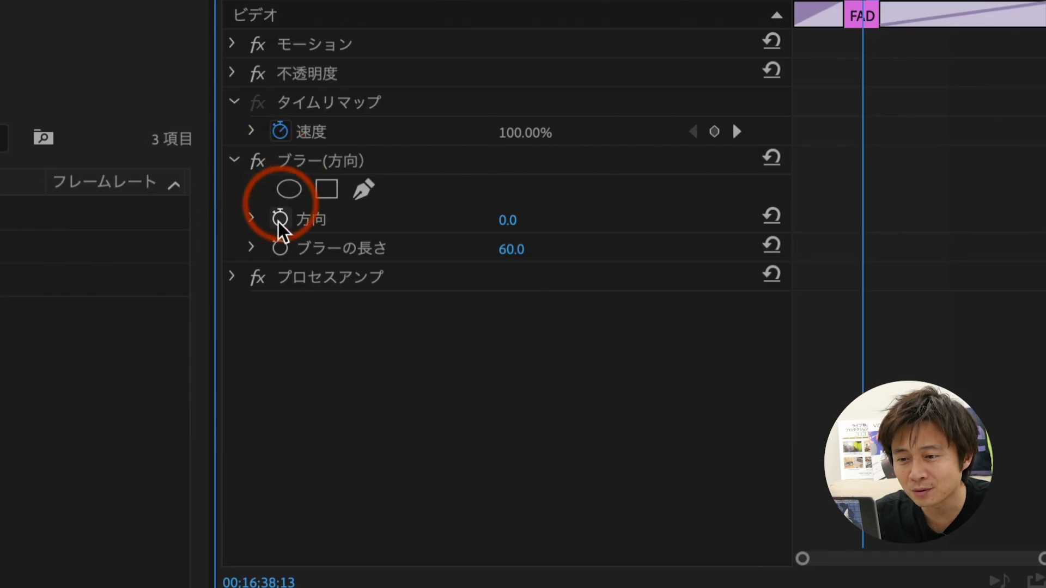
left_click(234, 276)
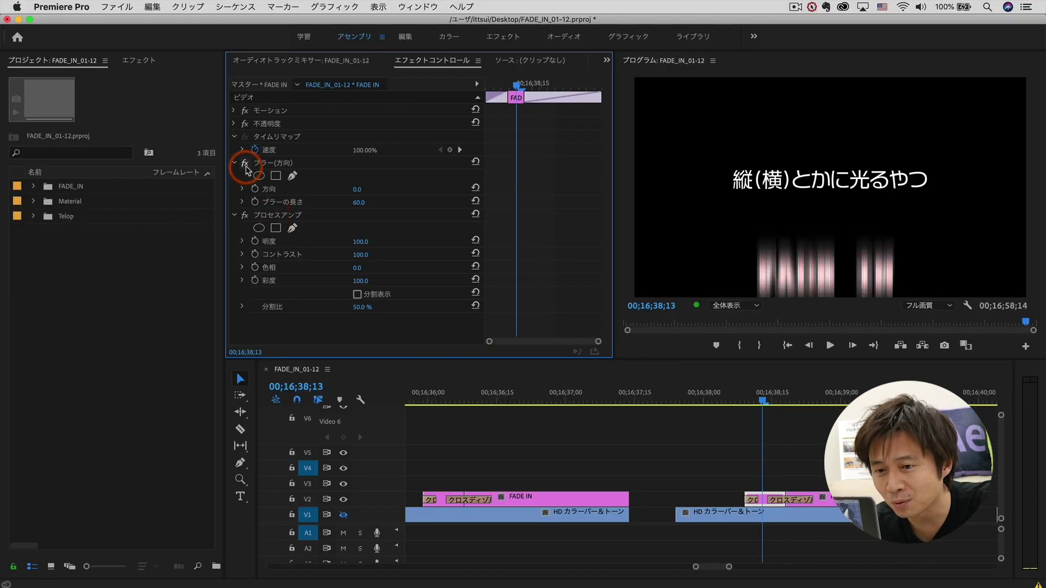
Step: Compare Directional Blur and Process Amp off and on, then replay the streak title
left_click(245, 166)
left_click(246, 167)
left_click(245, 167)
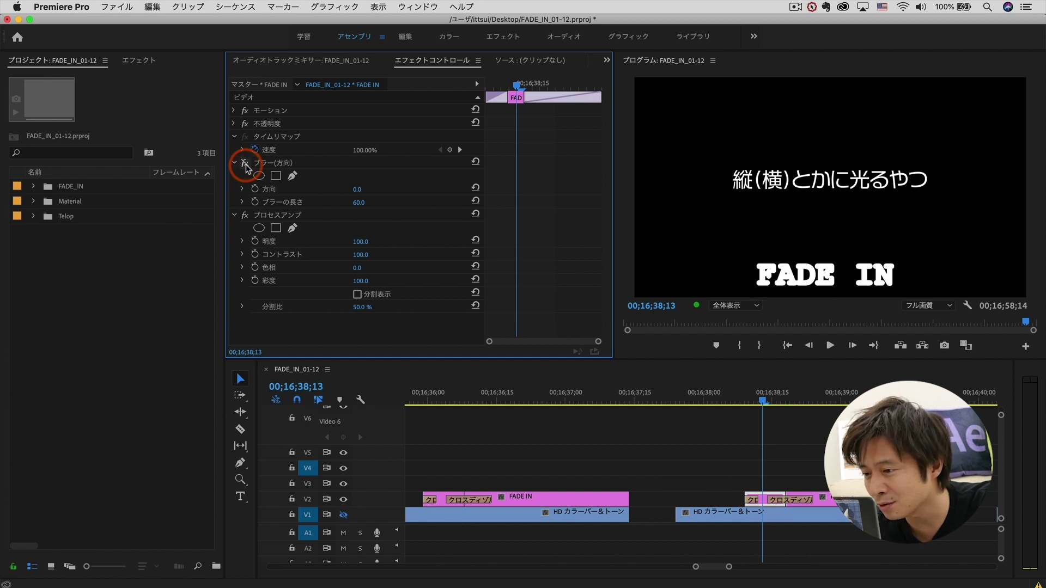
left_click(246, 167)
left_click(245, 215)
left_click(244, 216)
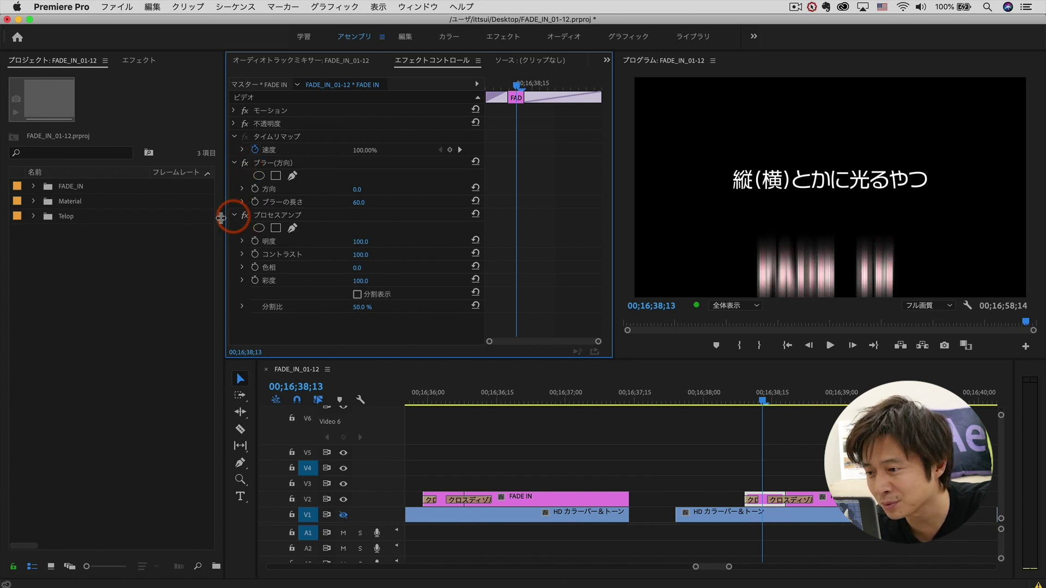
left_click_drag(723, 398, 736, 399)
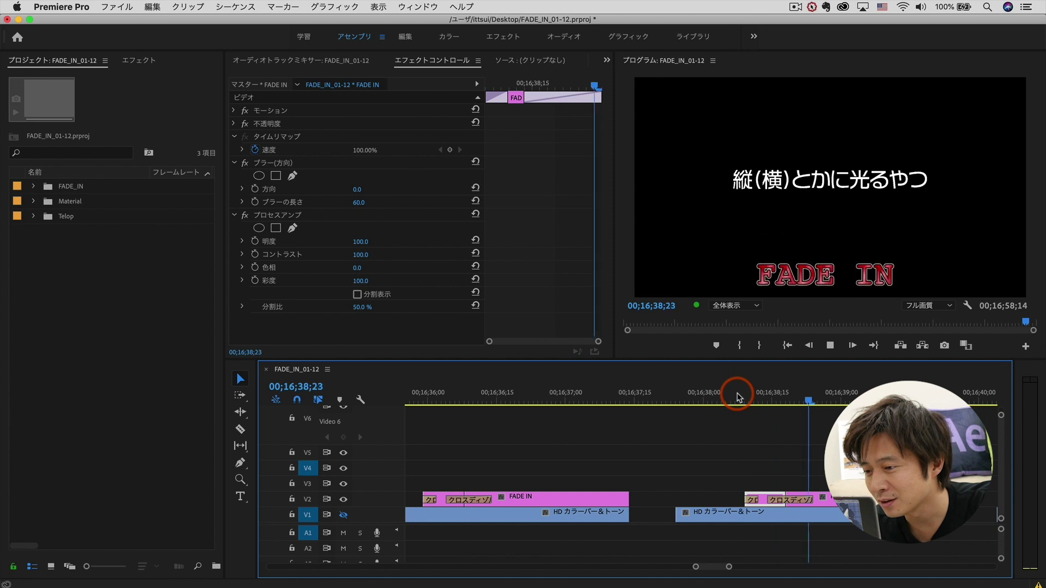
key("space")
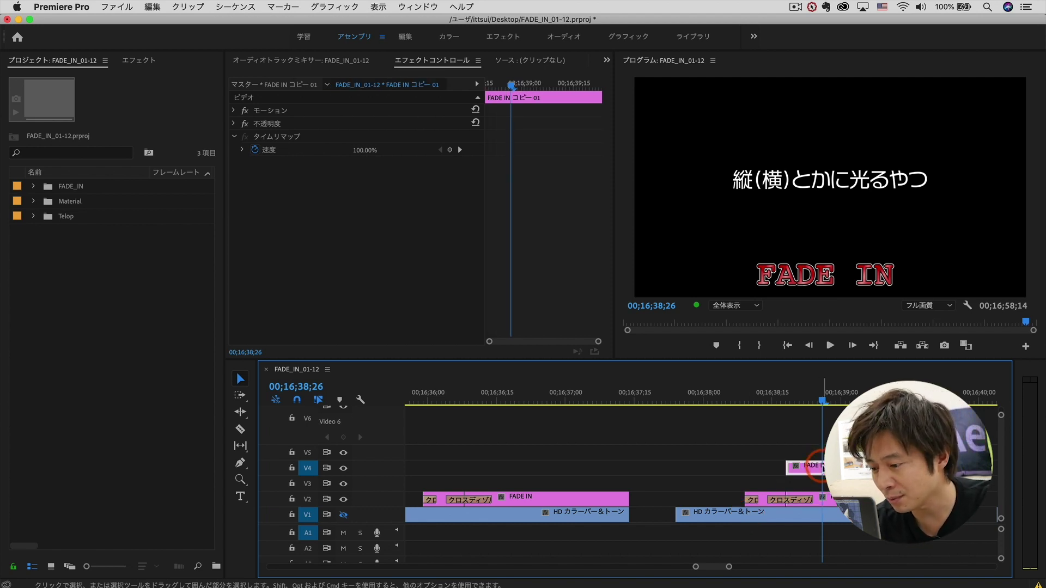
Step: Add the title copy to the project as FADE IN コピー 01
mouse_move(765, 504)
left_mouse_down()
mouse_move(49, 192)
mouse_move(764, 488)
mouse_move(674, 483)
left_mouse_up()
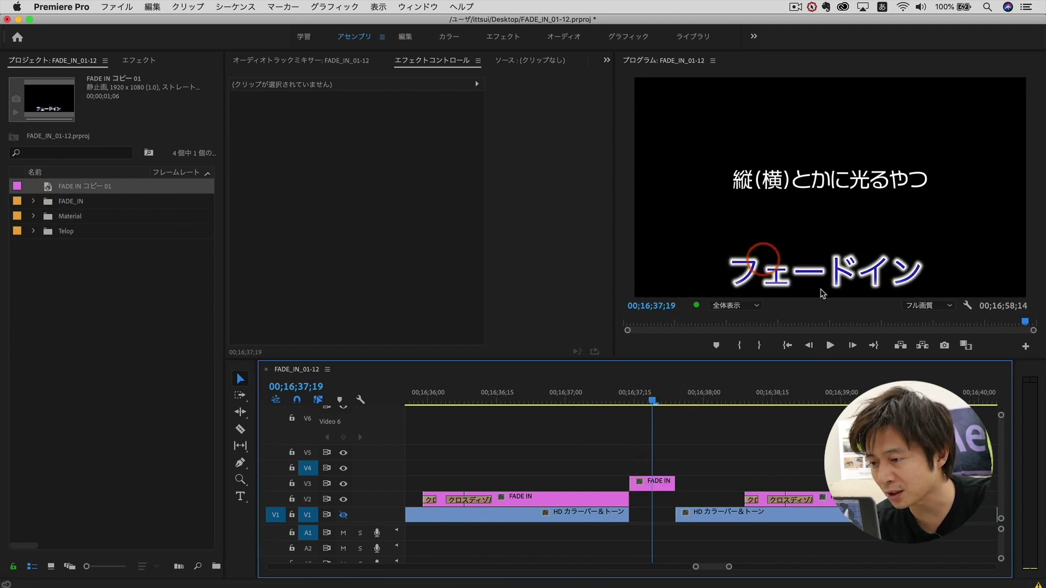
left_click(650, 488)
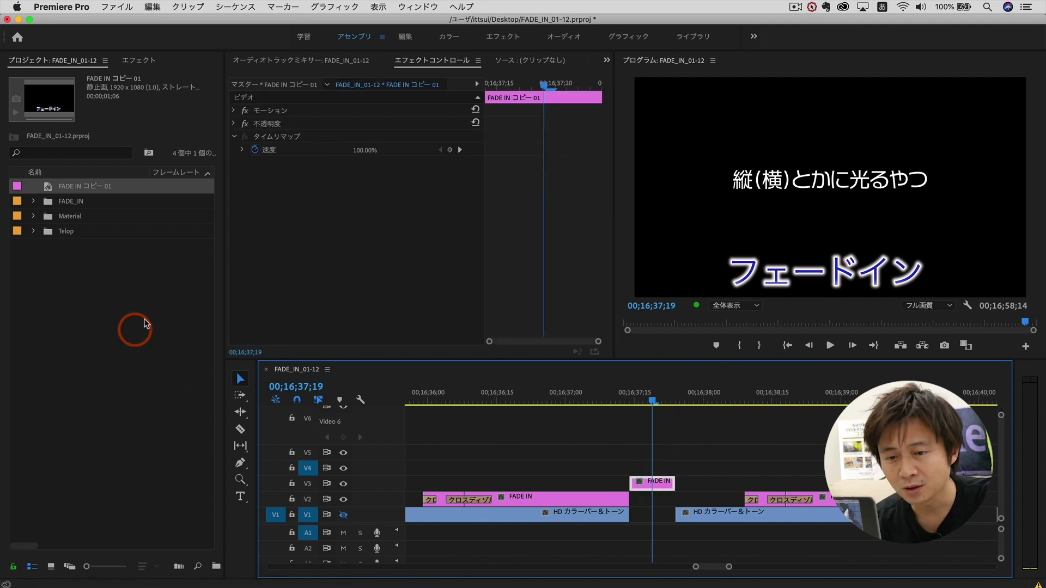
left_click(52, 188)
left_click(178, 232)
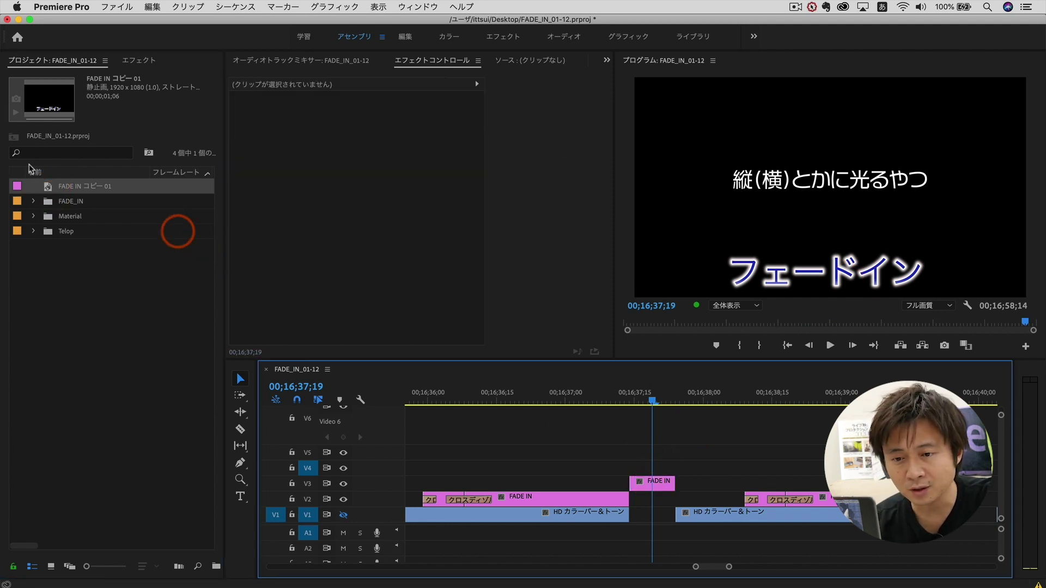
left_click(379, 282)
left_click(636, 417)
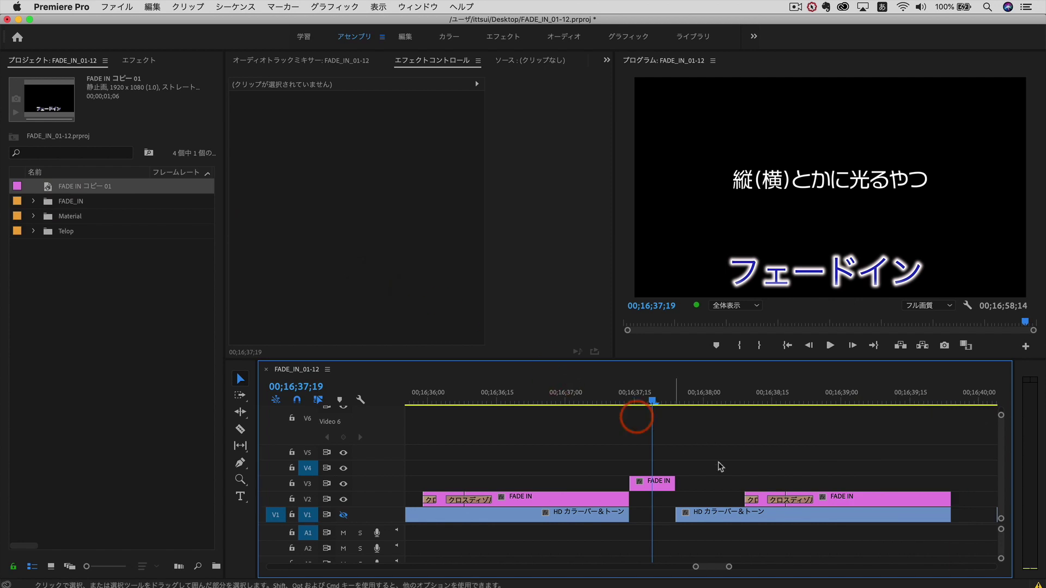
Step: Select the streak example's V2 title clips and scrub through its animation
left_click_drag(713, 464, 853, 504)
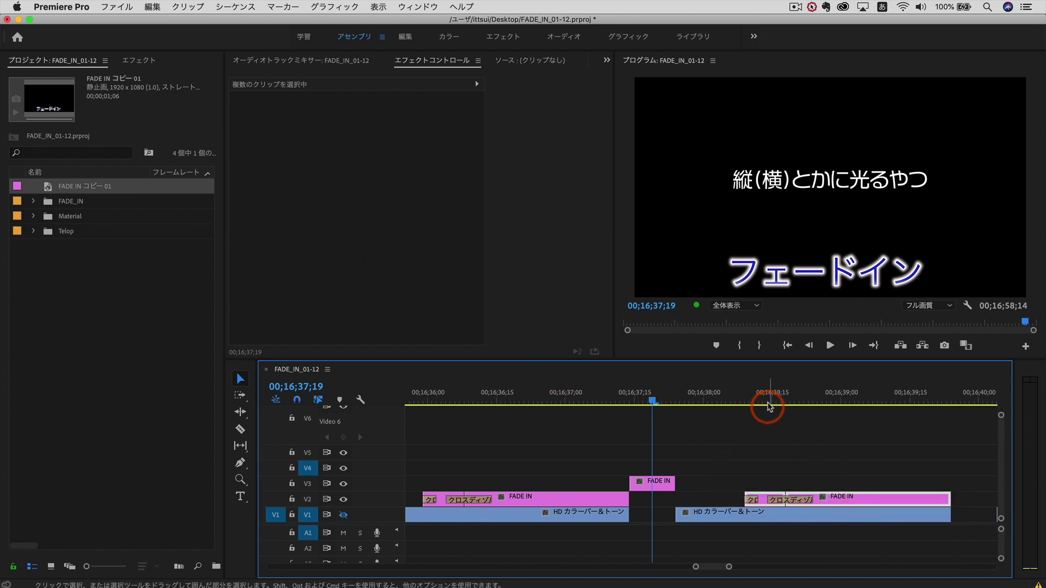
left_click(781, 402)
mouse_move(787, 403)
left_mouse_down()
mouse_move(823, 446)
mouse_move(768, 408)
left_mouse_up()
left_click_drag(748, 457, 851, 496)
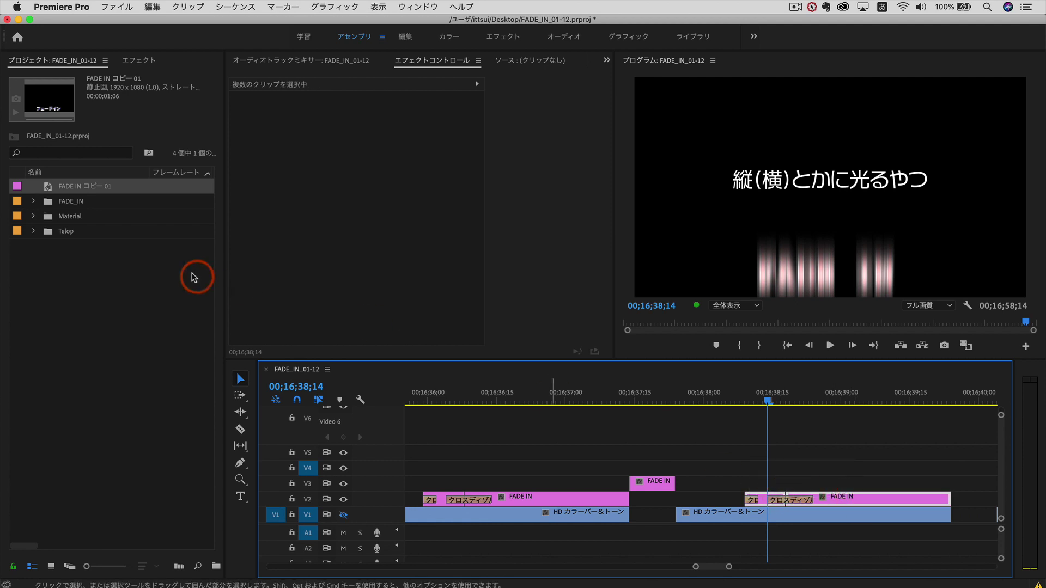
Step: Replace the V2 streak clip with FADE IN コピー 01 and scrub through the glowing フェードイン reveal
left_click(52, 191)
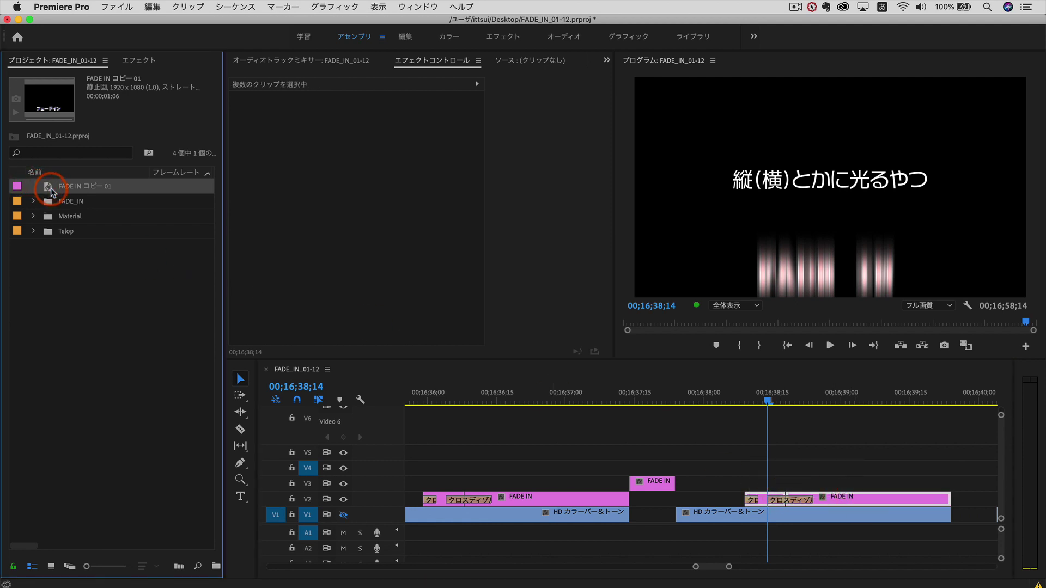
mouse_move(51, 192)
left_mouse_down()
mouse_move(732, 416)
mouse_move(826, 497)
left_mouse_up()
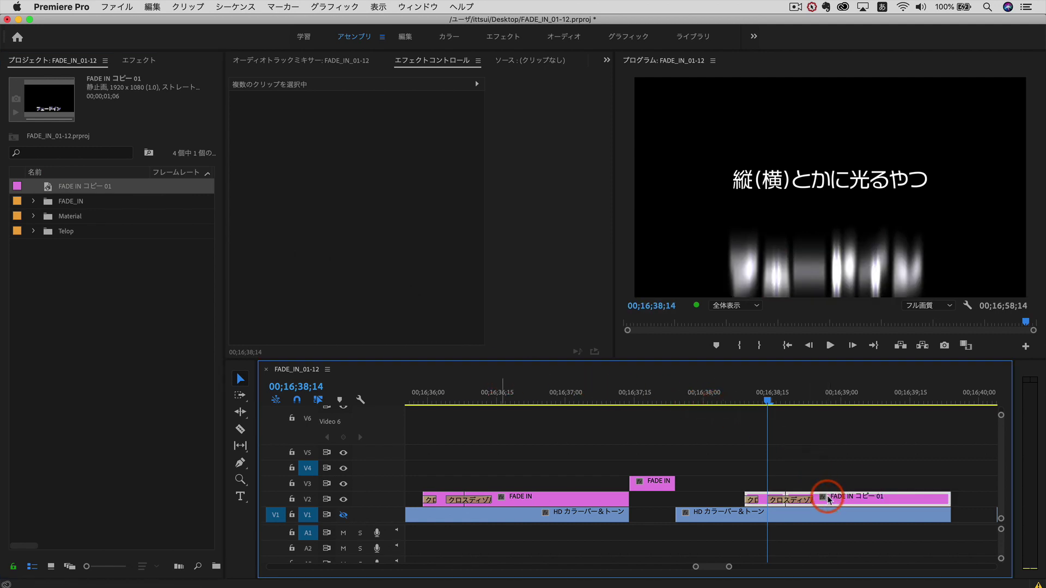
left_click(751, 403)
mouse_move(756, 402)
left_mouse_down()
mouse_move(819, 413)
mouse_move(746, 427)
mouse_move(827, 421)
mouse_move(786, 417)
left_mouse_up()
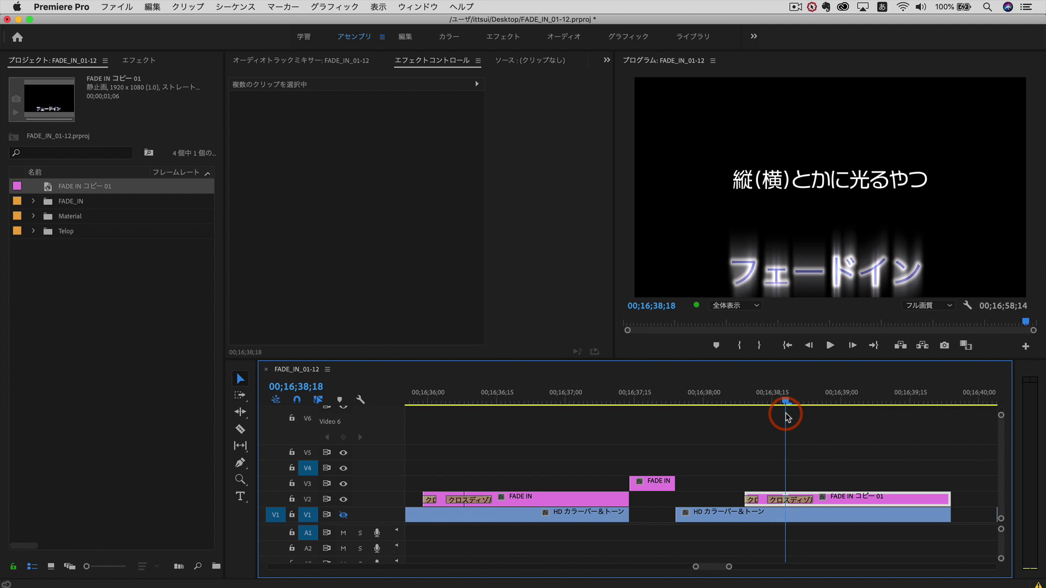
mouse_move(755, 399)
left_mouse_down()
mouse_move(832, 407)
mouse_move(635, 406)
left_mouse_up()
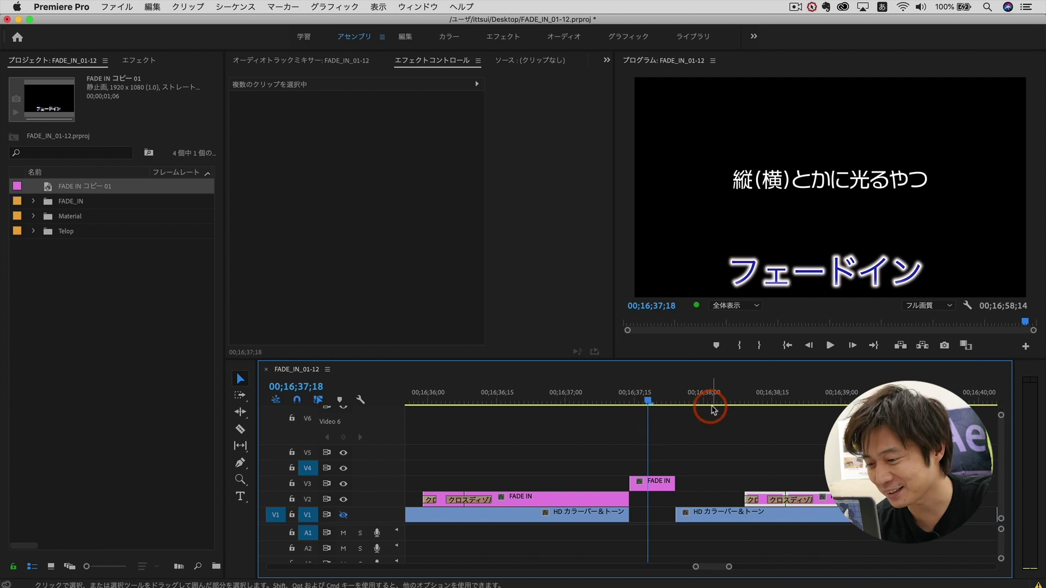
Step: Move along the timeline to the 浮かれてる感じするやつ example and scrub into its animation
scroll(812, 427, "right", 3)
scroll(806, 424, "right", 3)
scroll(806, 424, "right", 4)
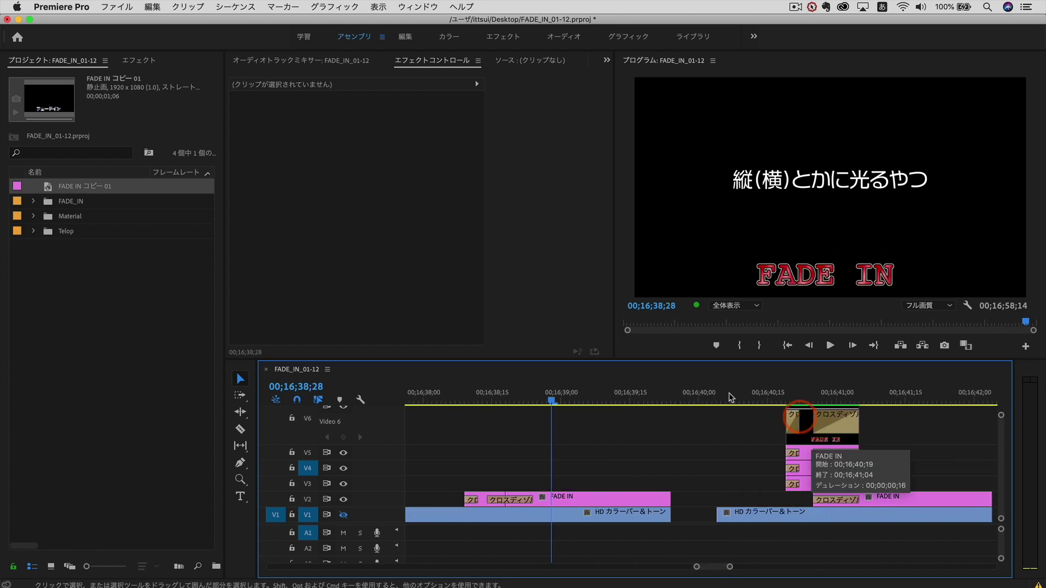
left_click(714, 392)
mouse_move(713, 391)
left_mouse_down()
mouse_move(800, 393)
mouse_move(741, 380)
mouse_move(531, 401)
left_mouse_up()
Step: Collapse the V6 track to reveal V7, then play and scrub to a blurred mid-animation frame
double_click(395, 434)
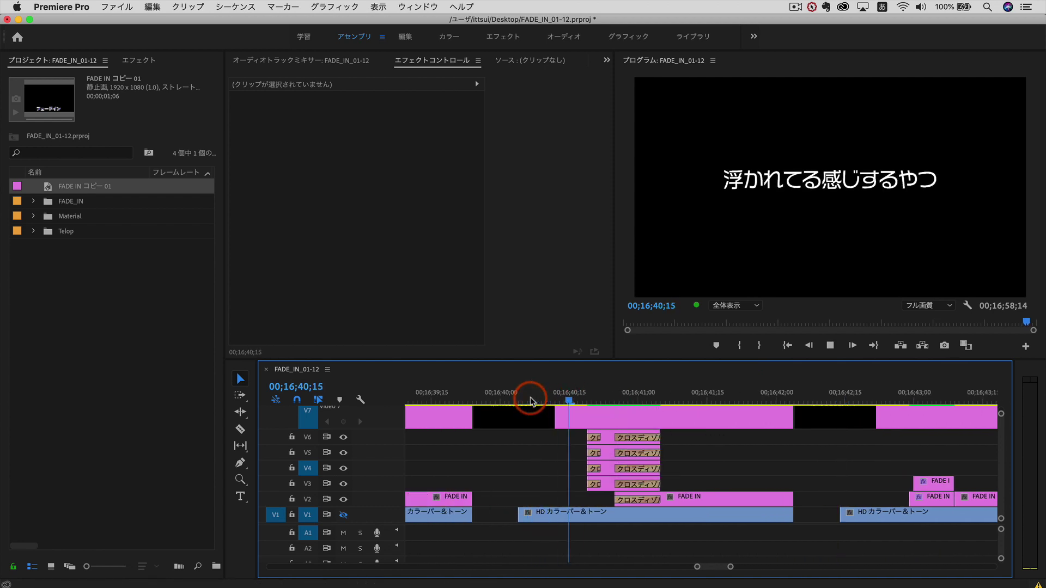
key("space")
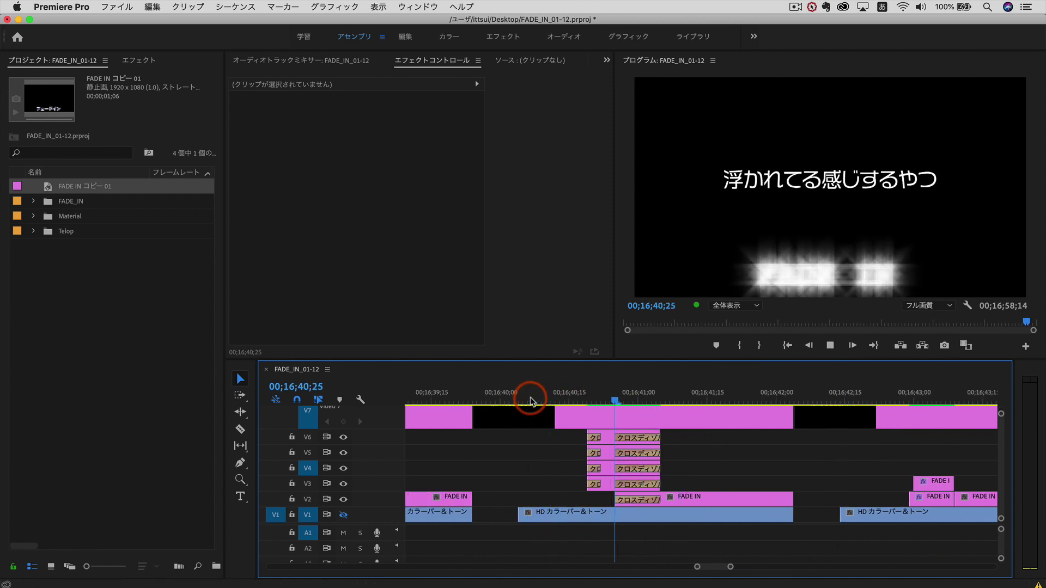
left_click(528, 402)
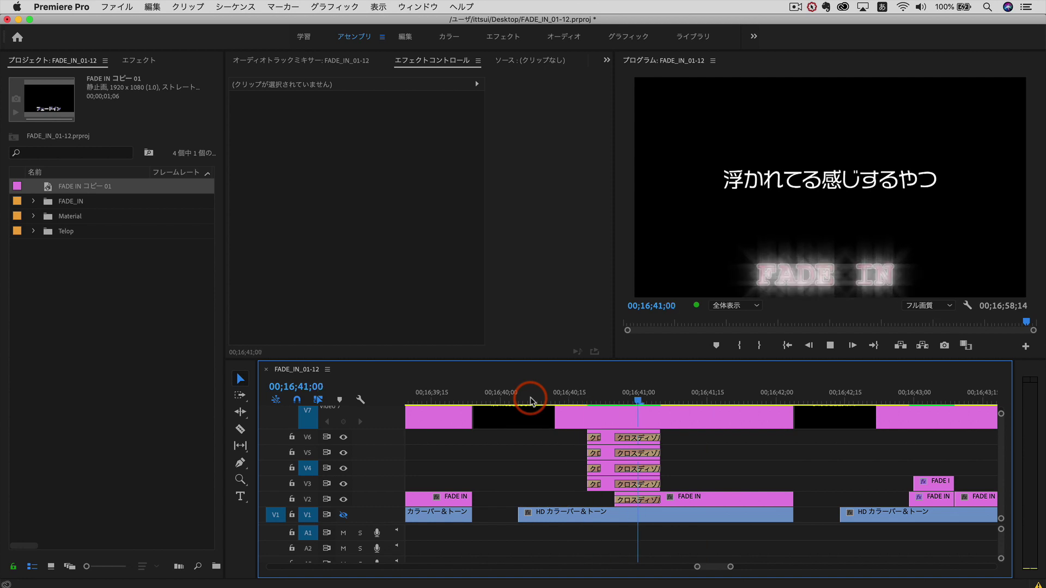
left_click(530, 401)
left_click_drag(530, 402, 605, 396)
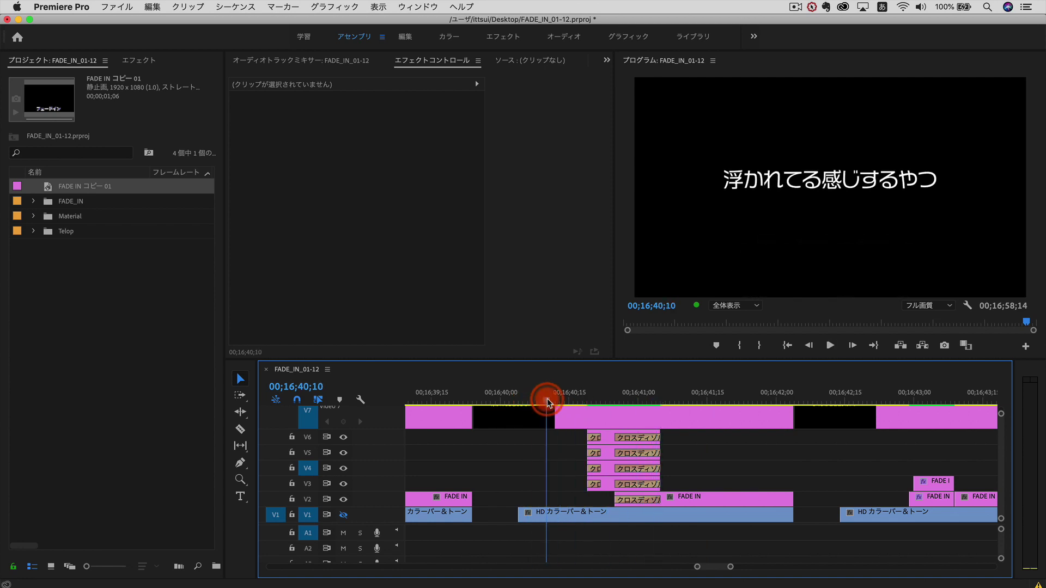
Step: Inspect the stacked clips' Directional Blur, changing the V6 blur direction from 135° to 90°
left_click(606, 442)
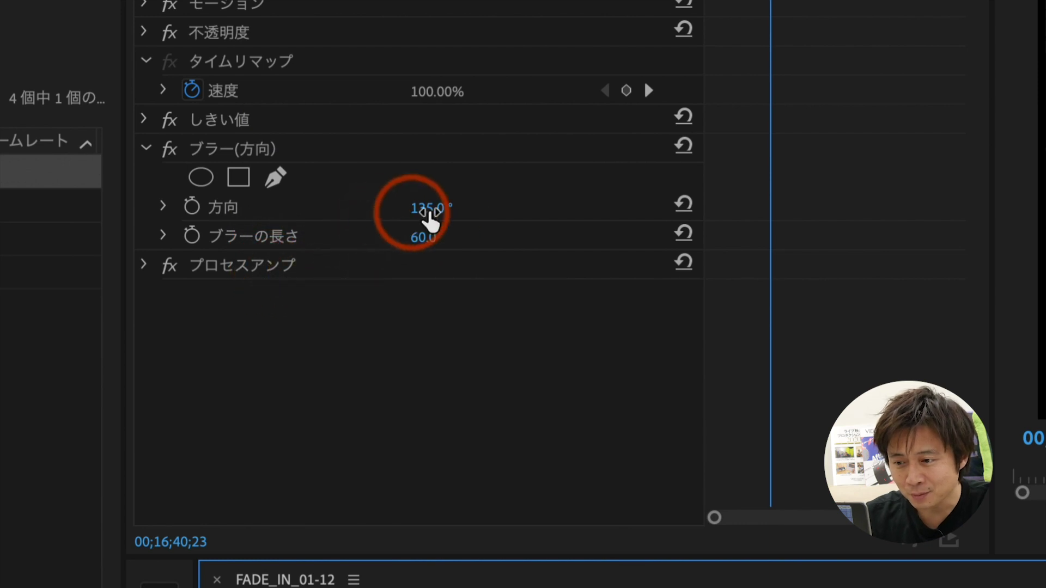
left_click_drag(436, 218, 403, 218)
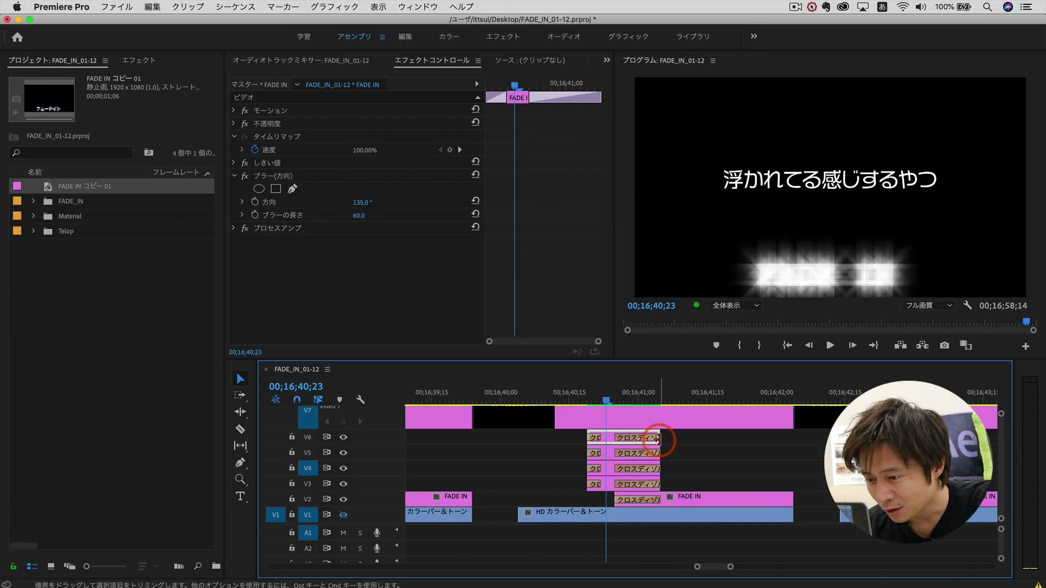
left_click(607, 467)
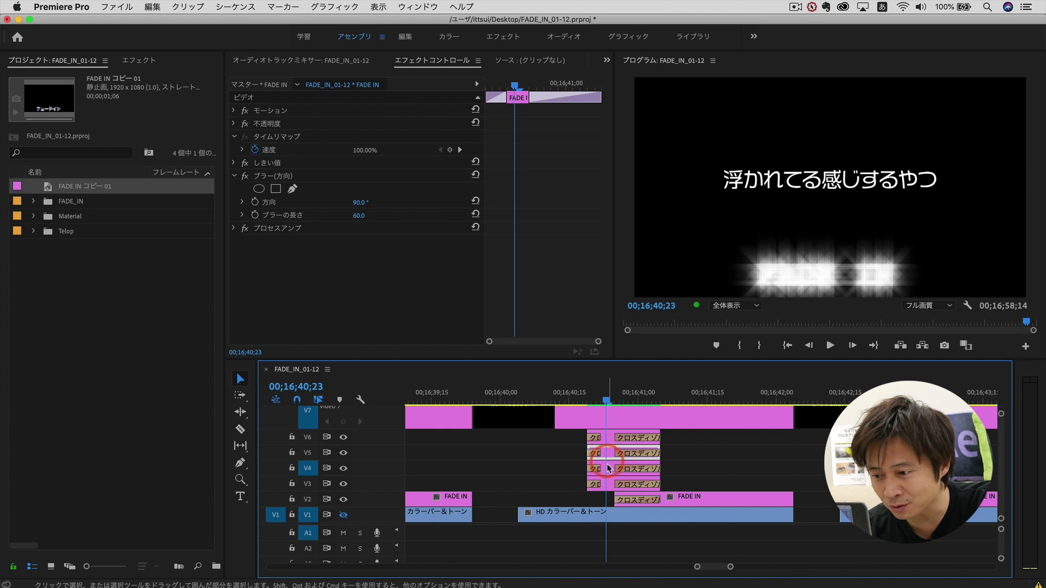
left_click(207, 201)
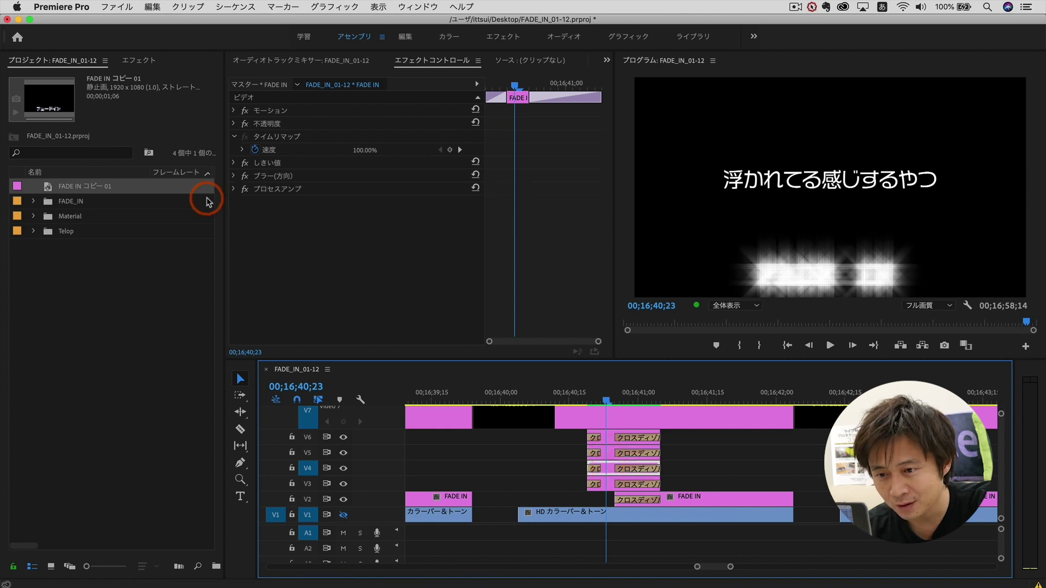
left_click(233, 176)
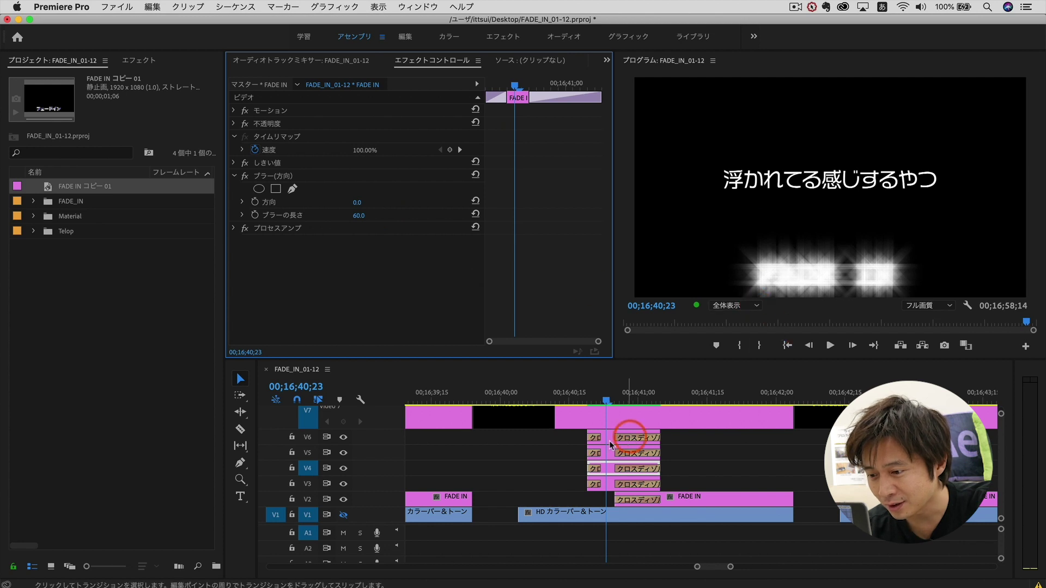
Step: Select the stacked V3–V6 transition clips and the FADE IN title, then scrub through the blurred reveal
left_click_drag(565, 449, 612, 483)
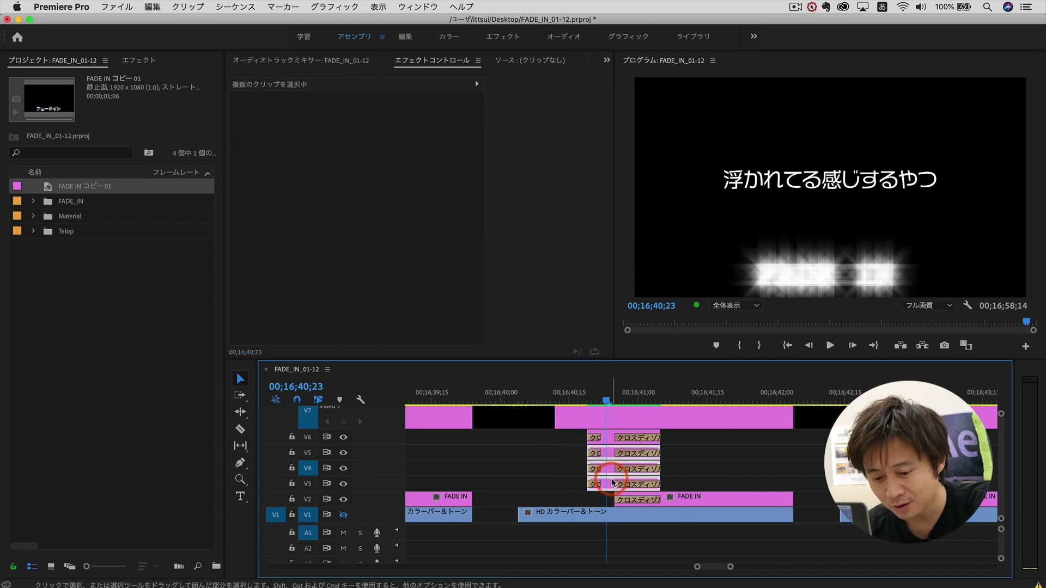
left_click(603, 421)
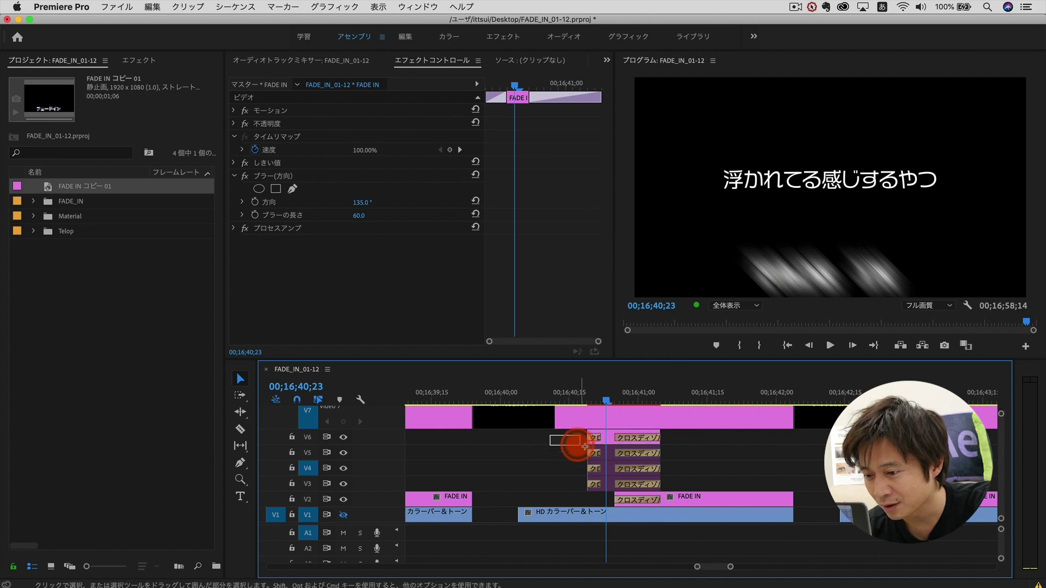
left_click_drag(550, 438, 605, 454)
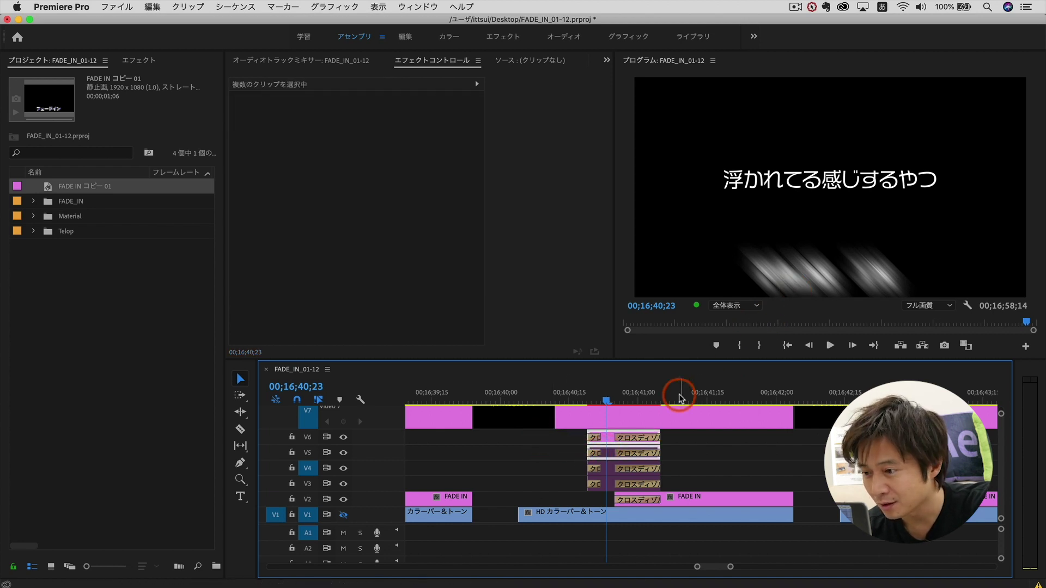
mouse_move(574, 453)
left_mouse_down()
mouse_move(609, 461)
mouse_move(600, 480)
mouse_move(555, 478)
mouse_move(603, 474)
left_mouse_up()
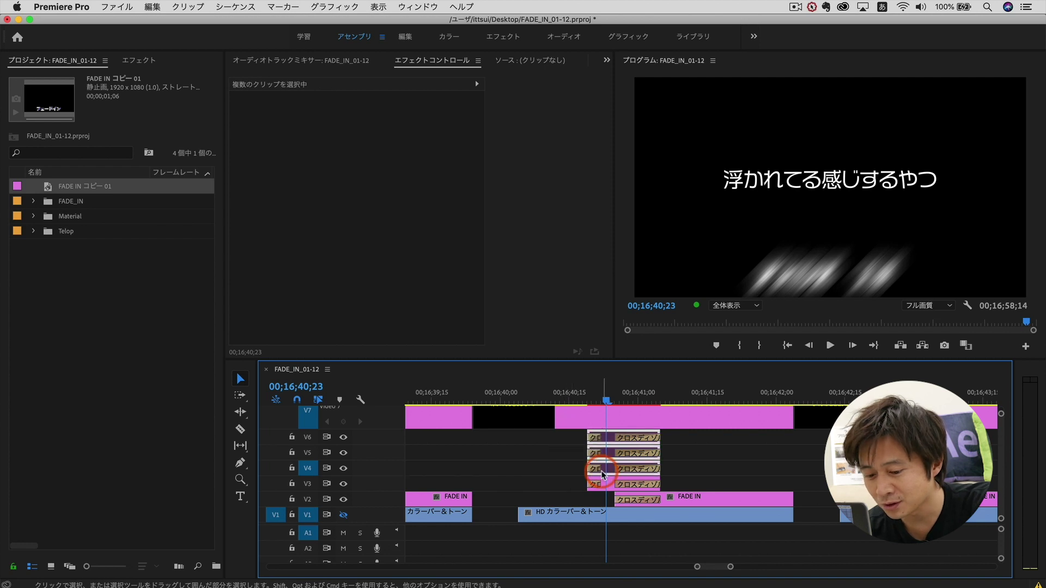
mouse_move(595, 391)
left_mouse_down()
mouse_move(669, 402)
mouse_move(591, 402)
mouse_move(674, 397)
mouse_move(614, 400)
left_mouse_up()
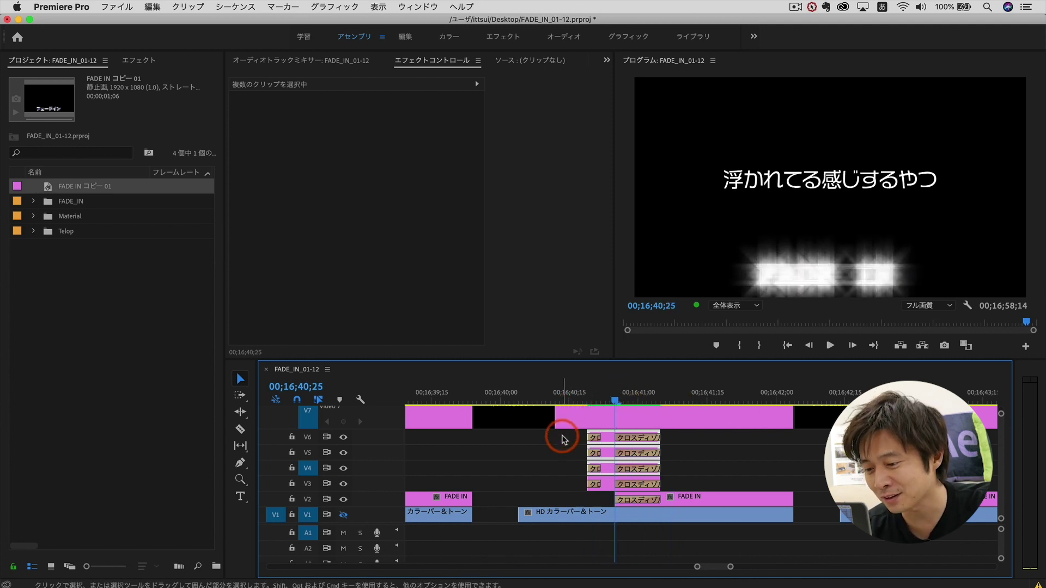
left_click_drag(563, 440, 695, 492)
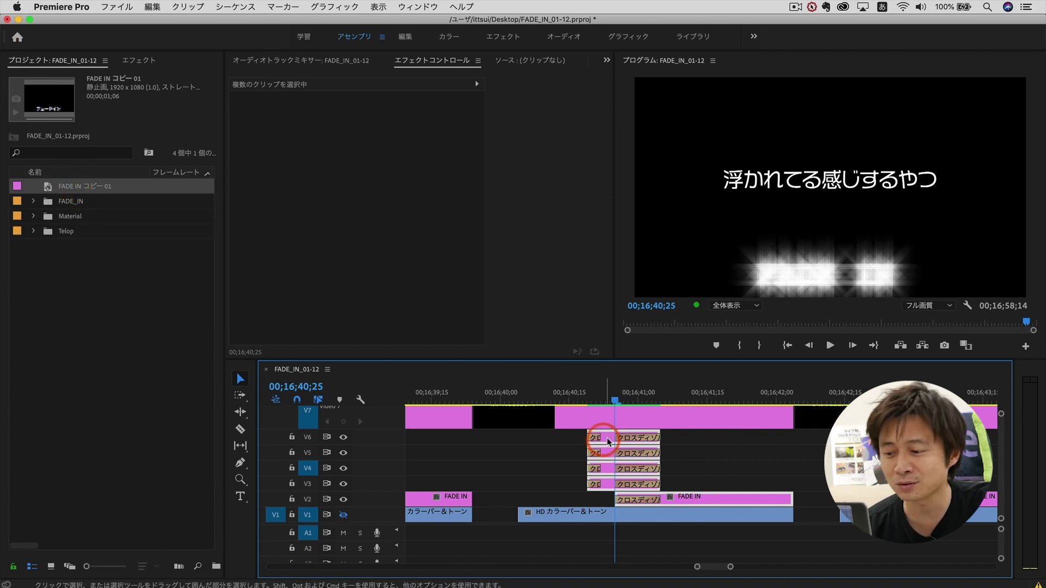
mouse_move(571, 389)
left_mouse_down()
mouse_move(611, 396)
mouse_move(612, 417)
mouse_move(658, 414)
mouse_move(677, 396)
mouse_move(701, 403)
left_mouse_up()
Step: Move to the ラインがピピピッのやつ example and step frame by frame through its FADE IN reveal
scroll(731, 449, "down", 2)
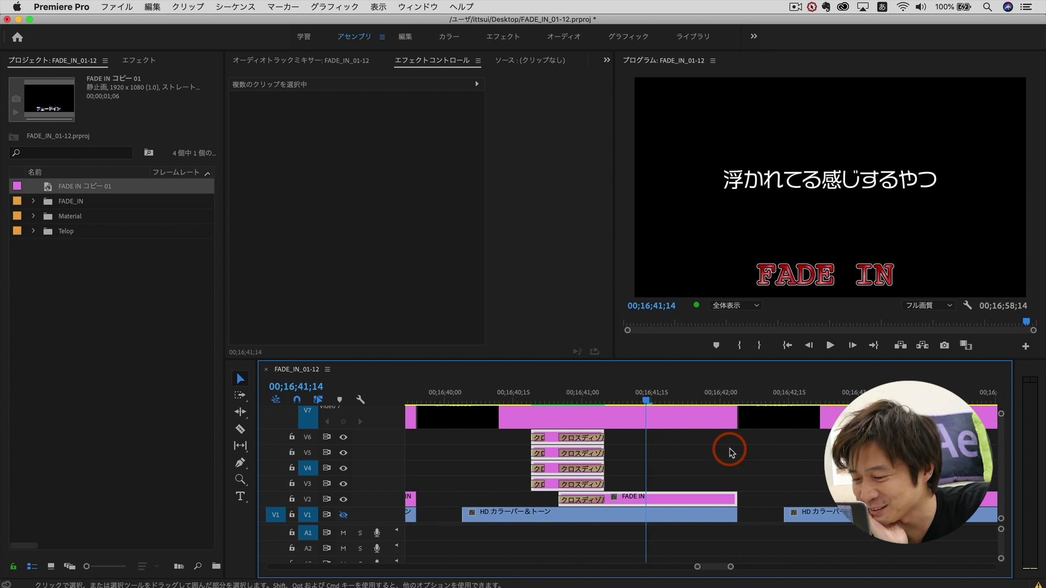
scroll(731, 450, "down", 1)
scroll(731, 450, "down", 2)
scroll(730, 447, "down", 1)
scroll(729, 446, "down", 1)
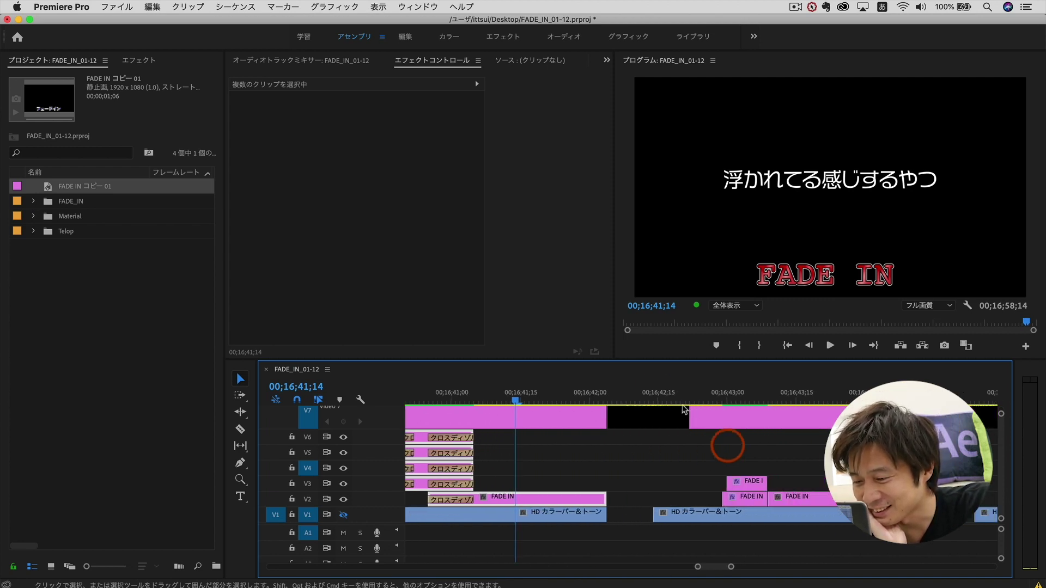
left_click(649, 397)
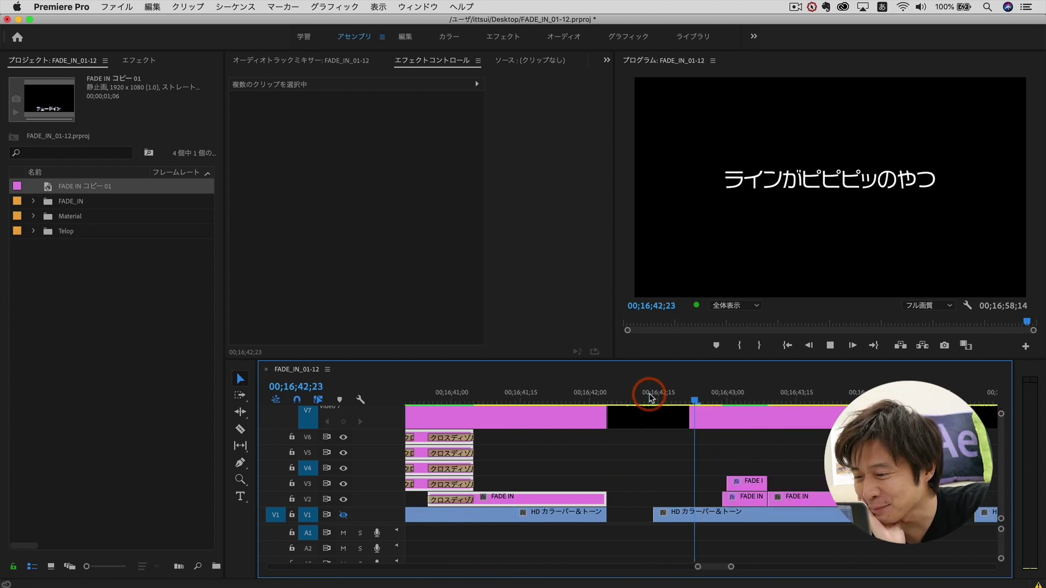
left_click(678, 392)
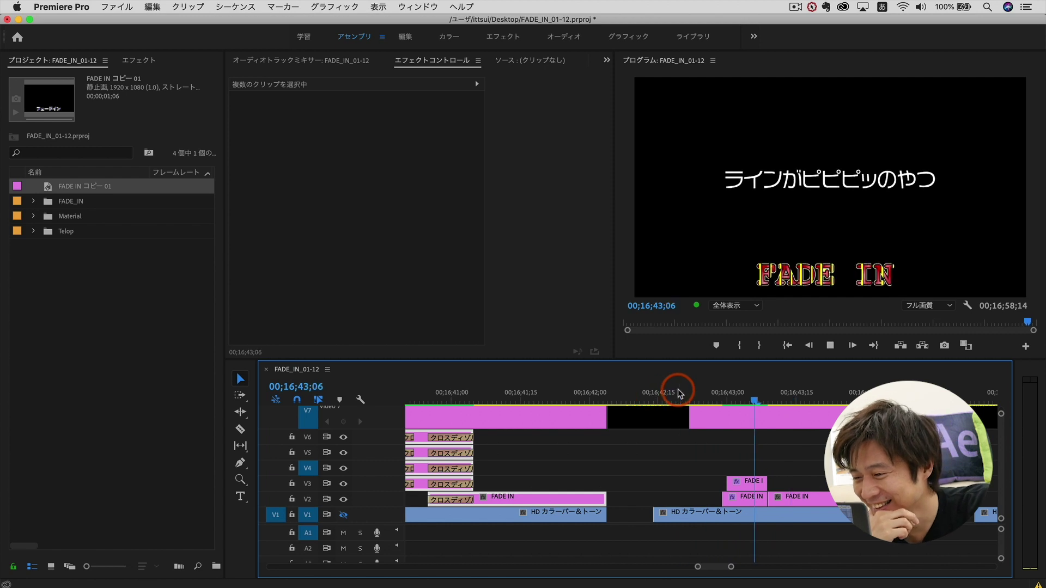
left_click(721, 392)
key("Right")
key("Right")
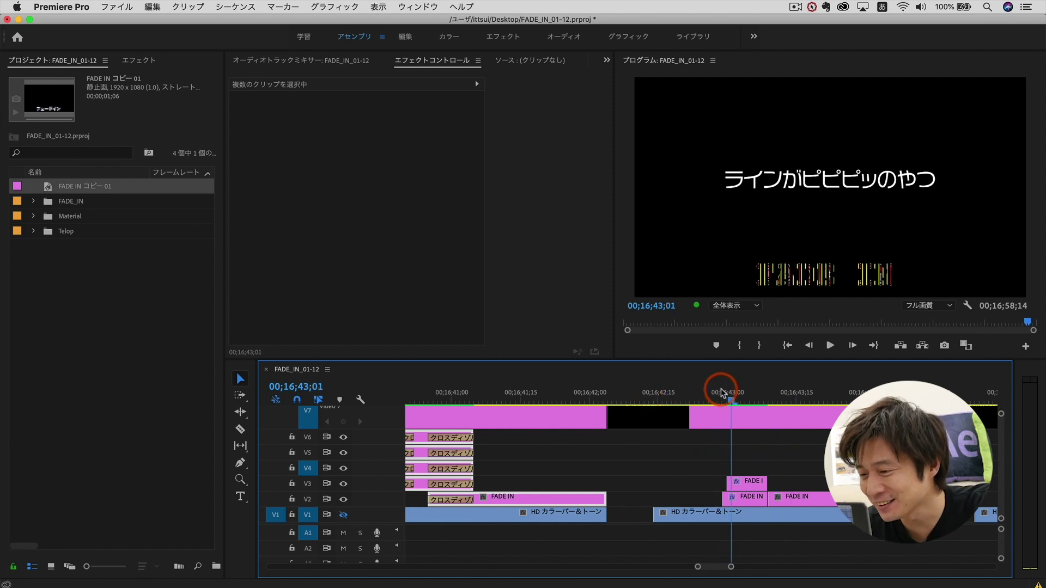
key("Right")
key("Right")
key("Right")
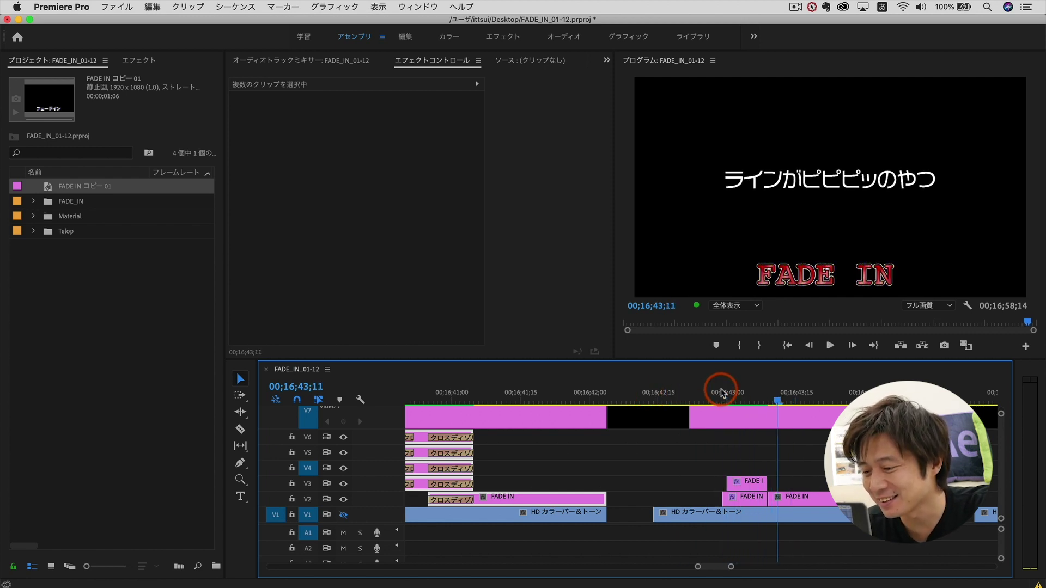
key("Left")
key("Left")
key("Left")
Step: Zoom the timeline in on the title clips and select the V3 FADE IN clip (Blinds 38%, width 50)
key("z")
left_click(742, 473)
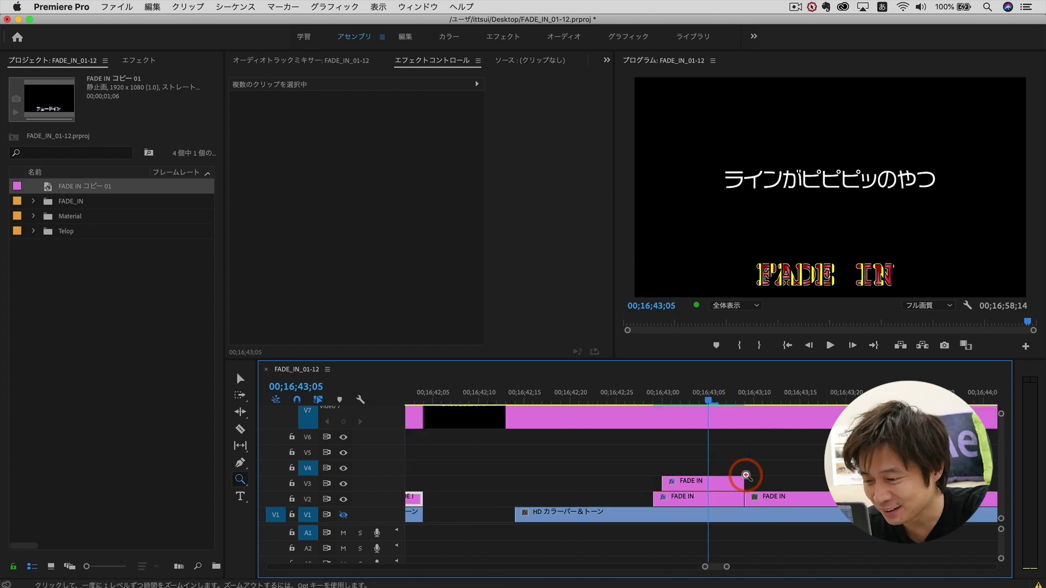
key("v")
left_click(708, 486)
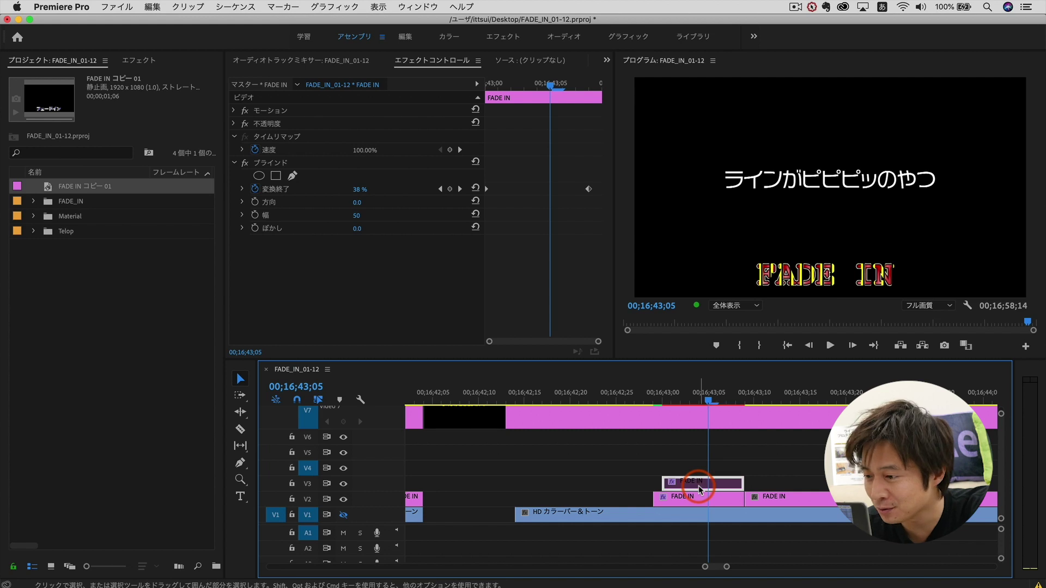
Step: Compare the Effect Controls of the V3 and V2 FADE IN title clips
left_click(700, 489)
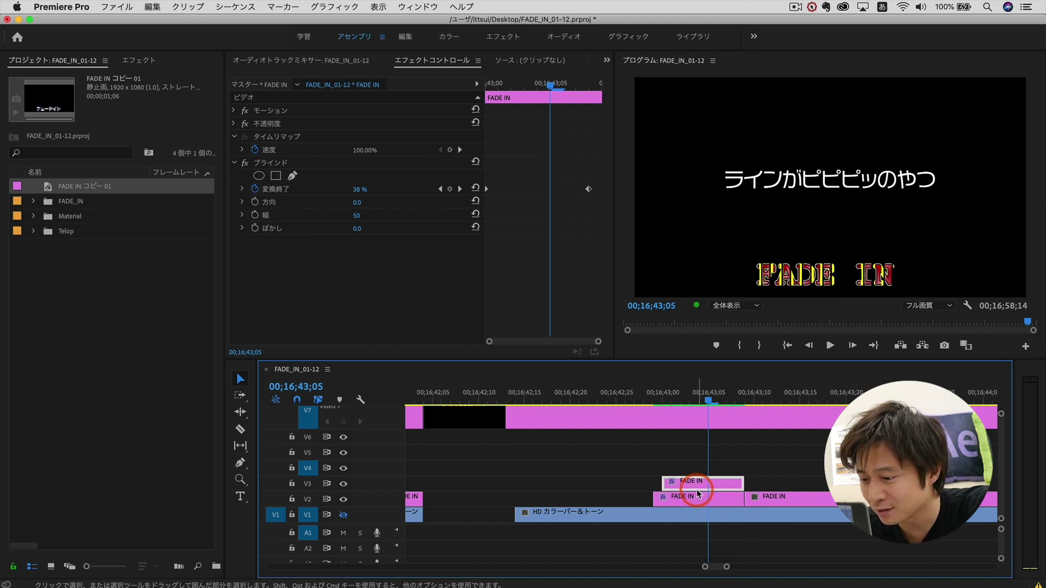
left_click(697, 496)
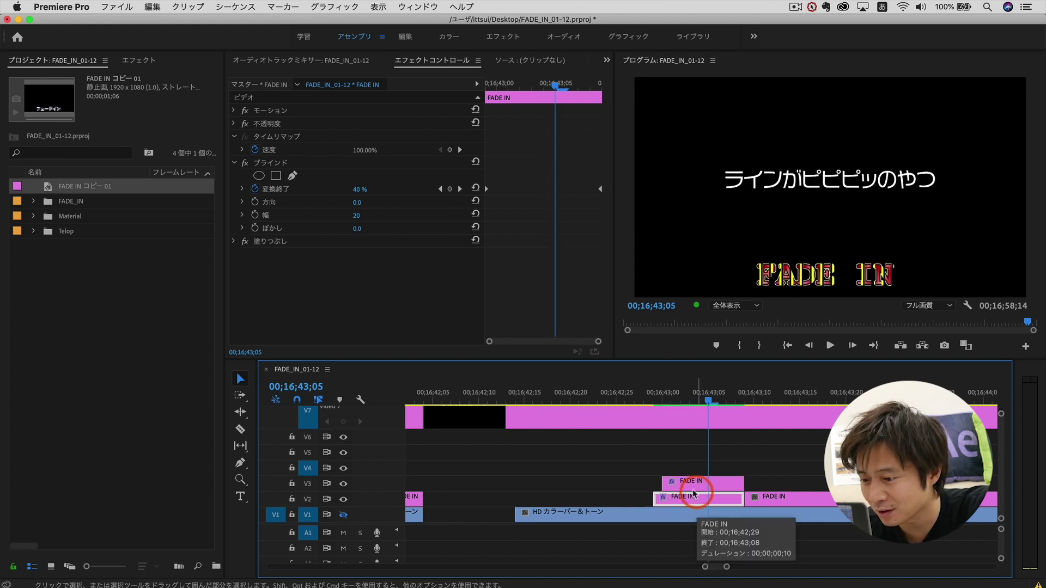
left_click_drag(632, 475, 689, 497)
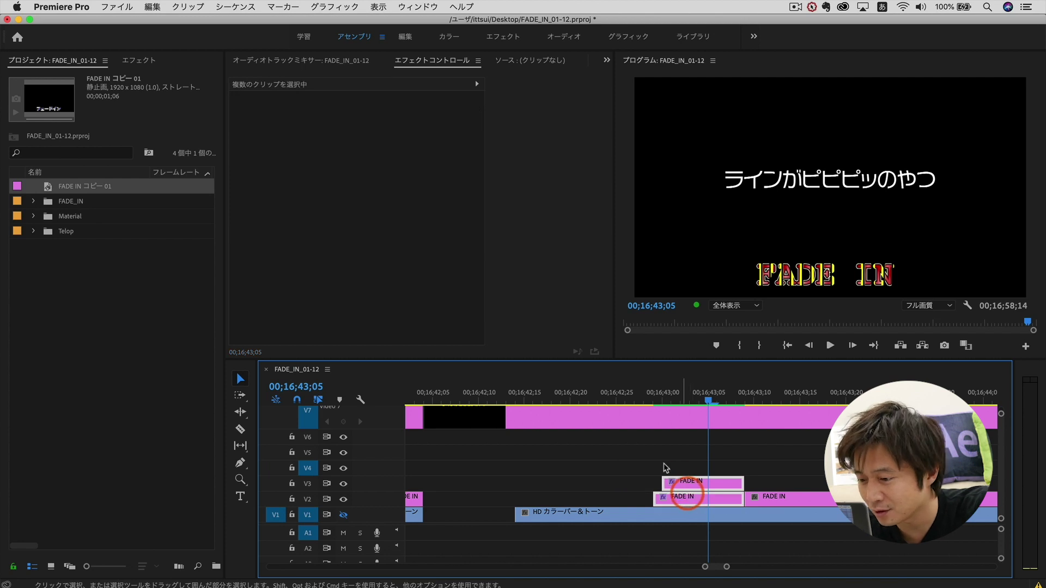
left_click_drag(645, 449, 687, 483)
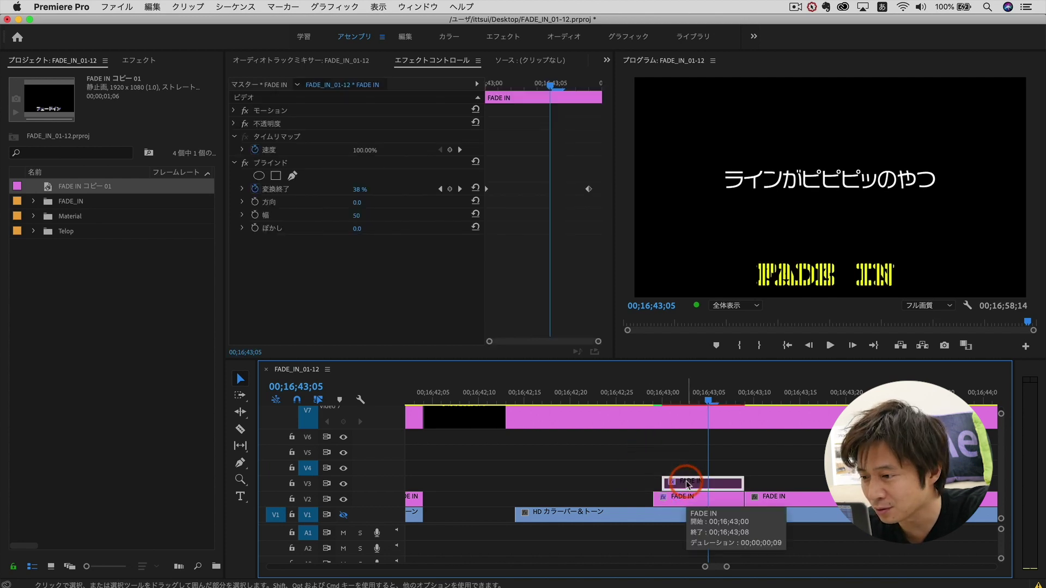
left_click(686, 498)
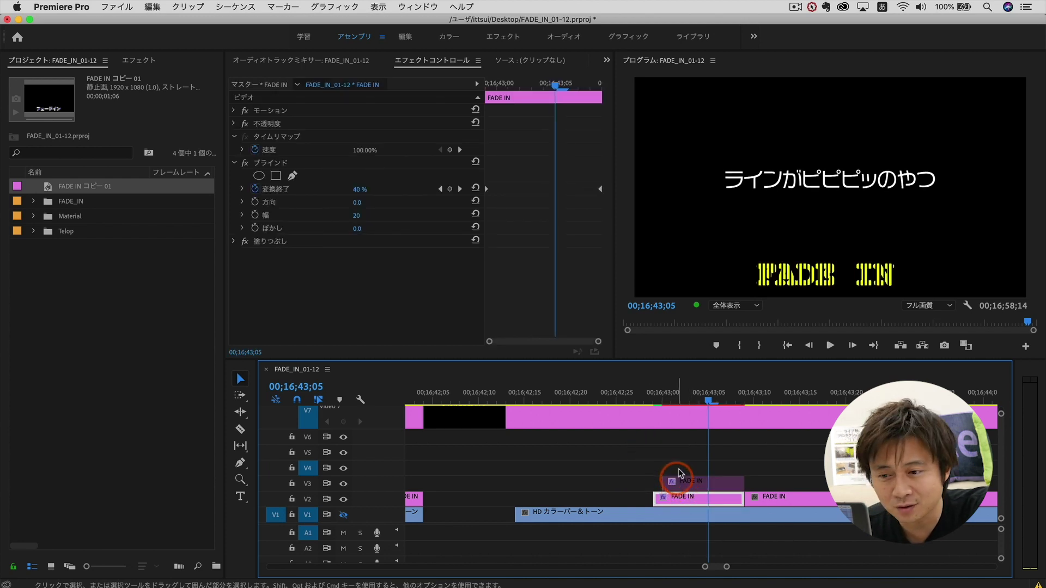
Step: Step through the blinds reveal and focus the V2 clip's Blinds effect, width 20 at 60%
key("Left")
key("Left")
key("Left")
key("Left")
key("Left")
key("Left")
key("Right")
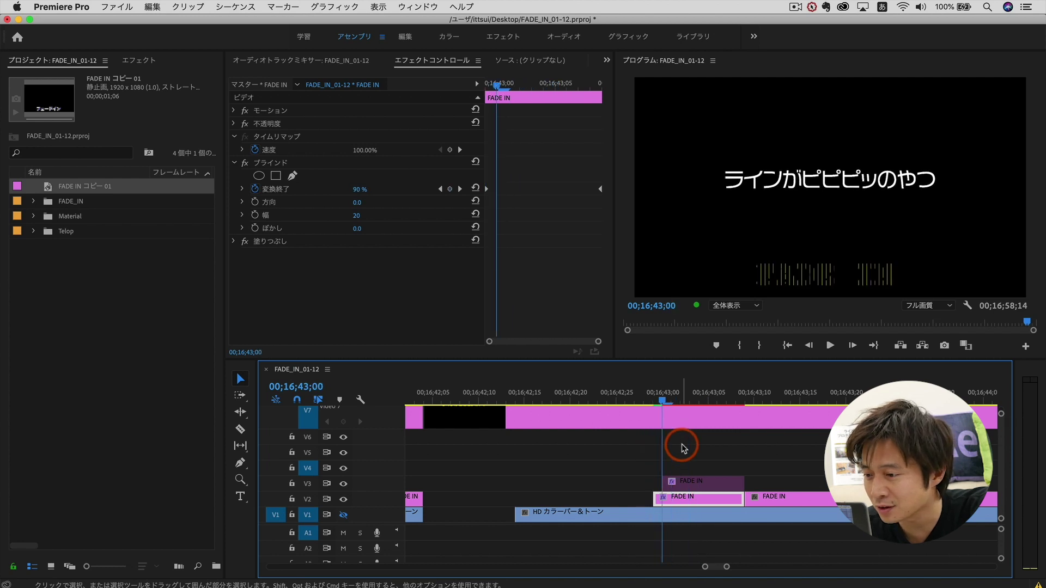
key("Right")
key("Right")
key("Right")
key("Right")
key("Right")
key("Right")
key("Left")
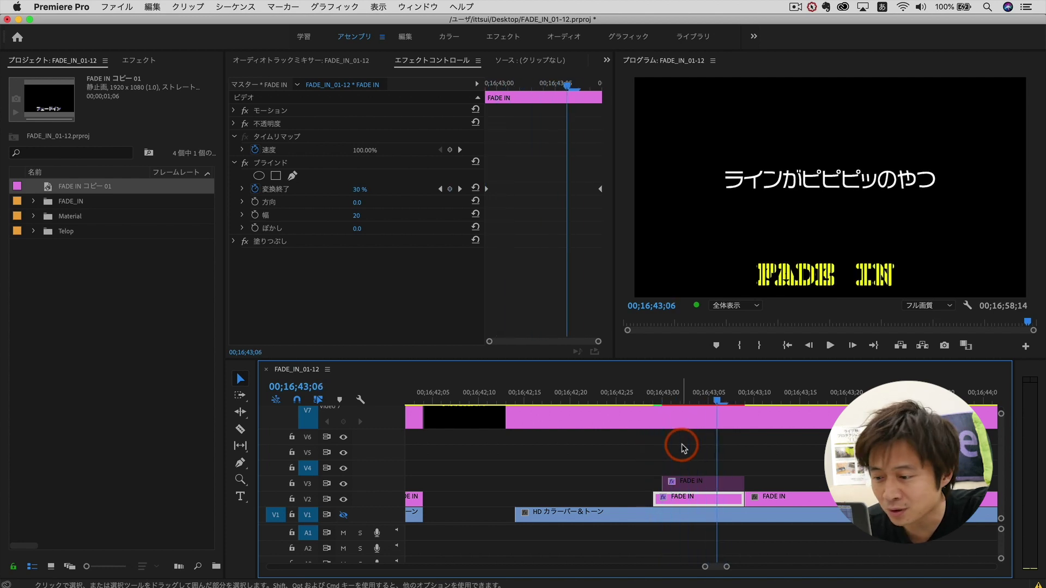
key("Left")
key("Left")
key("Left")
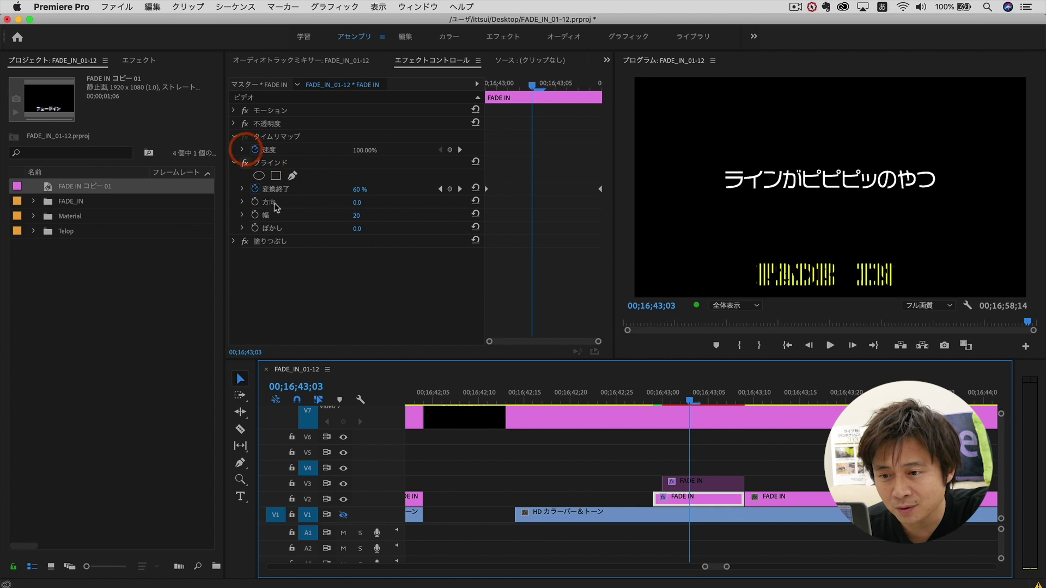
left_click(280, 162)
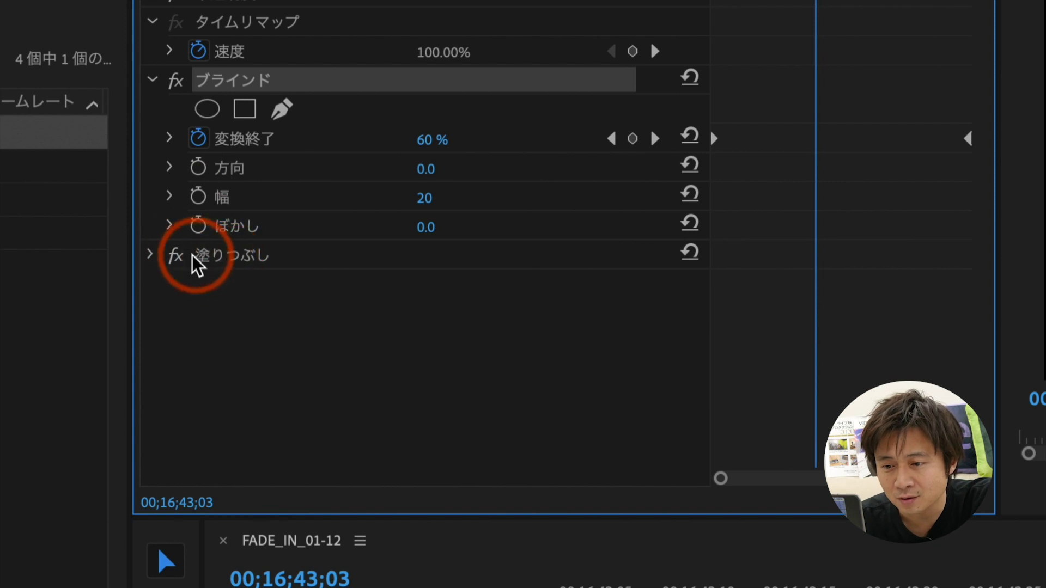
left_click(158, 257)
scroll(182, 327, "down", 3)
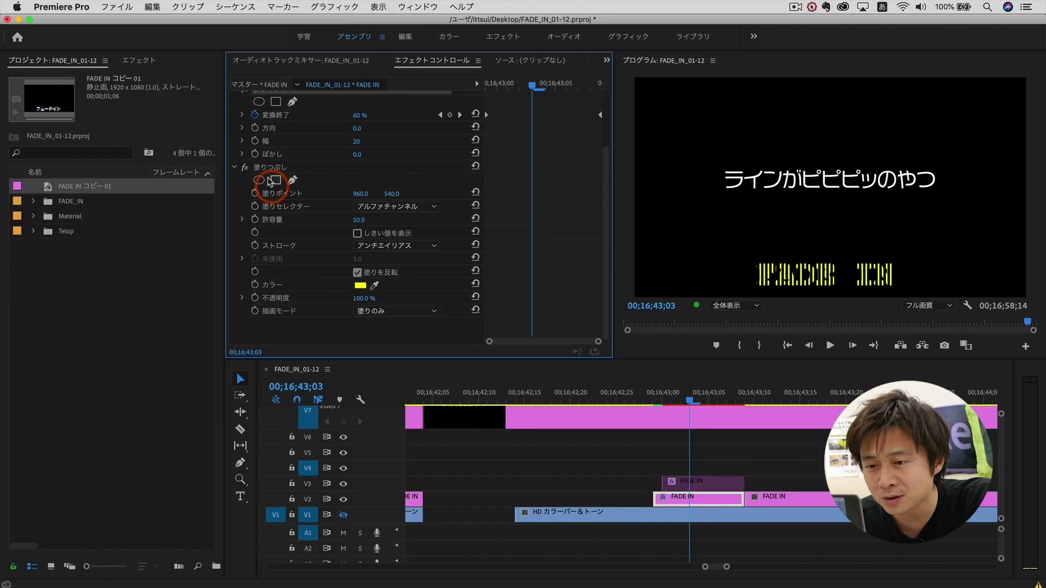
left_click(264, 170)
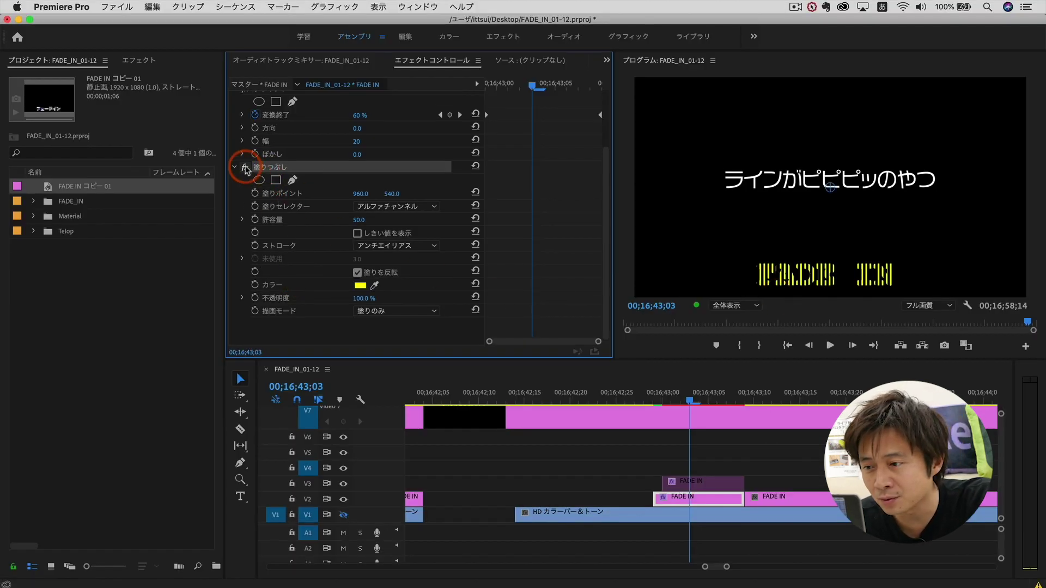
left_click(244, 167)
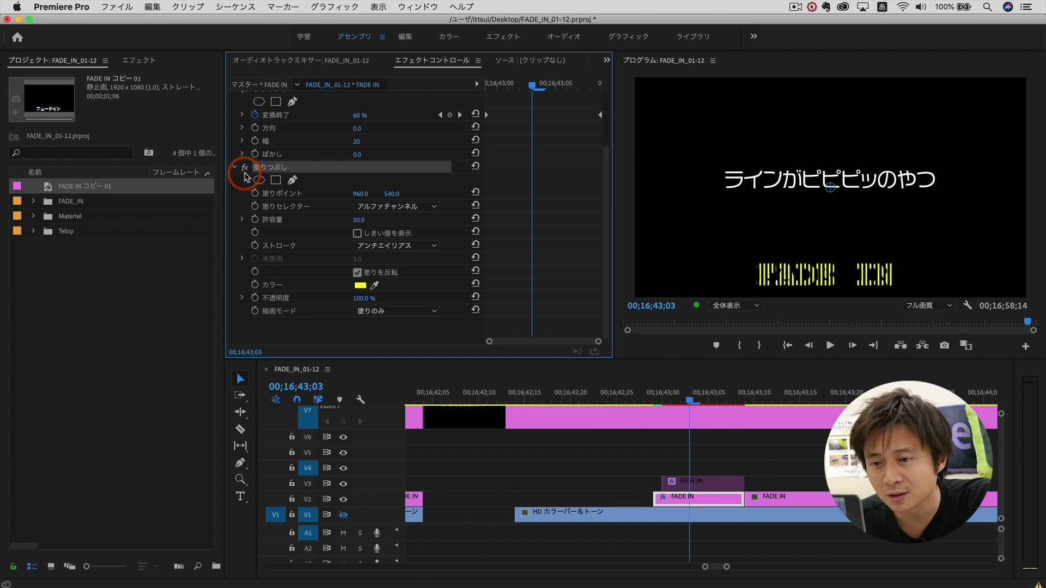
scroll(246, 176, "up", 5)
left_click(245, 163)
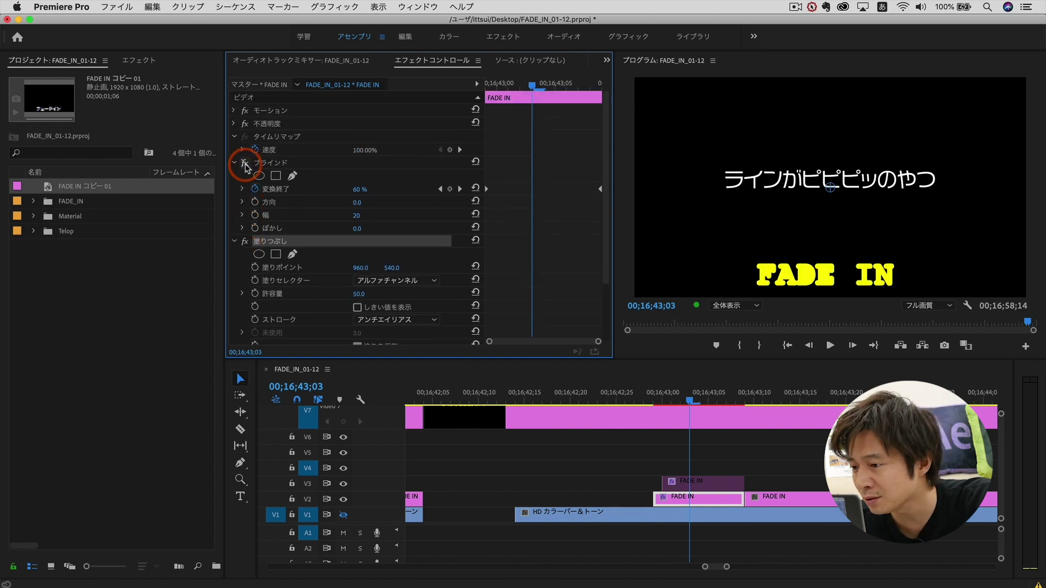
left_click(245, 163)
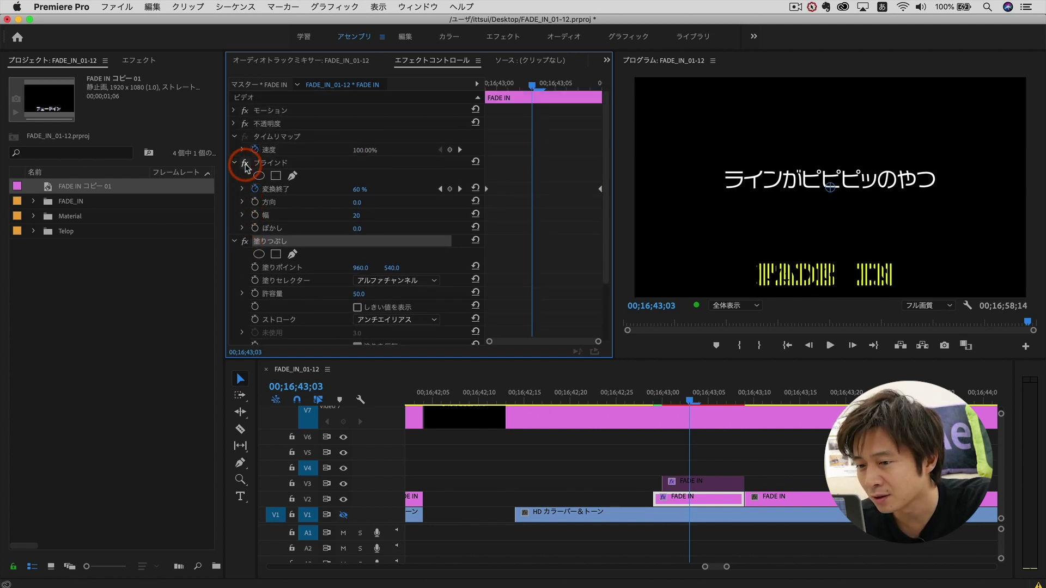
key("Left")
key("Left")
key("Left")
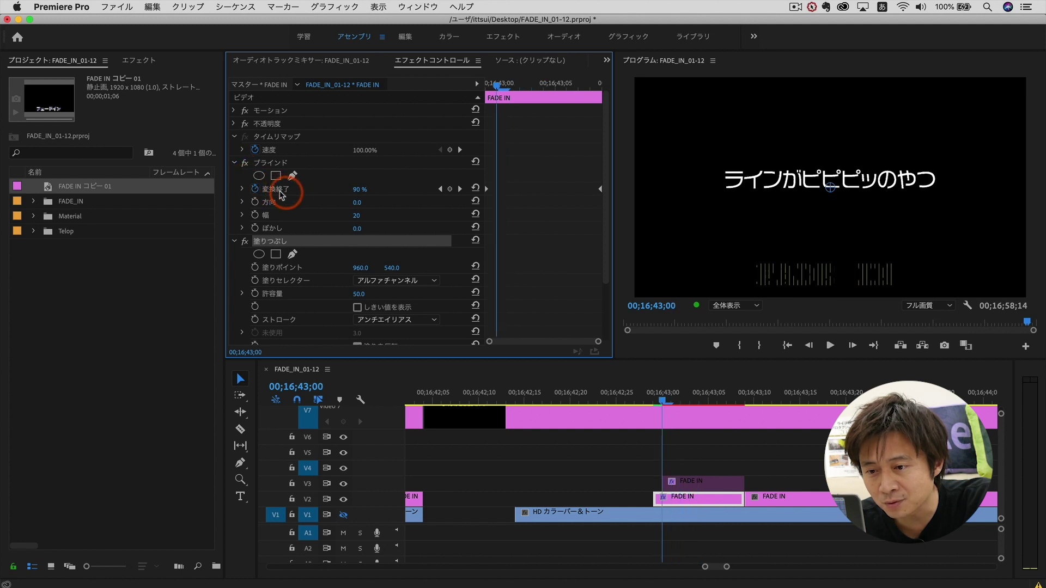
key("Right")
key("Right")
key("Right")
key("Right")
key("Right")
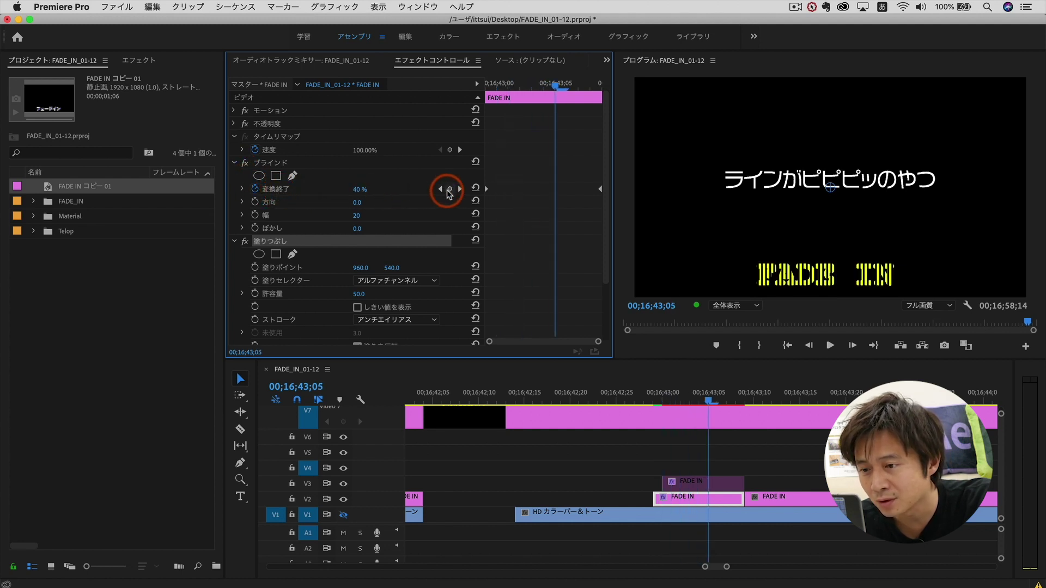
key("Right")
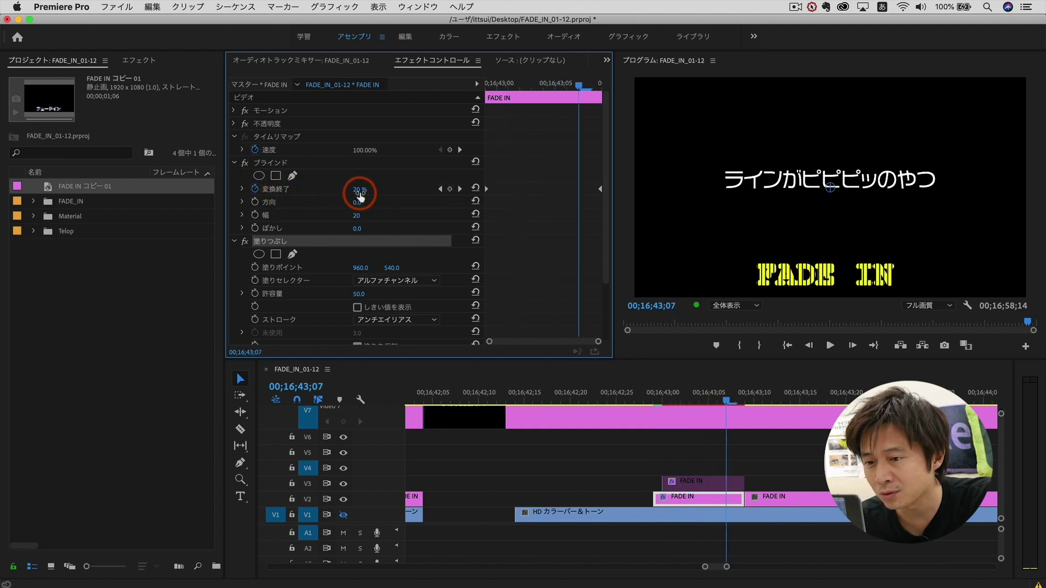
key("Right")
key("Left")
key("Left")
key("Left")
key("Left")
key("Left")
key("Left")
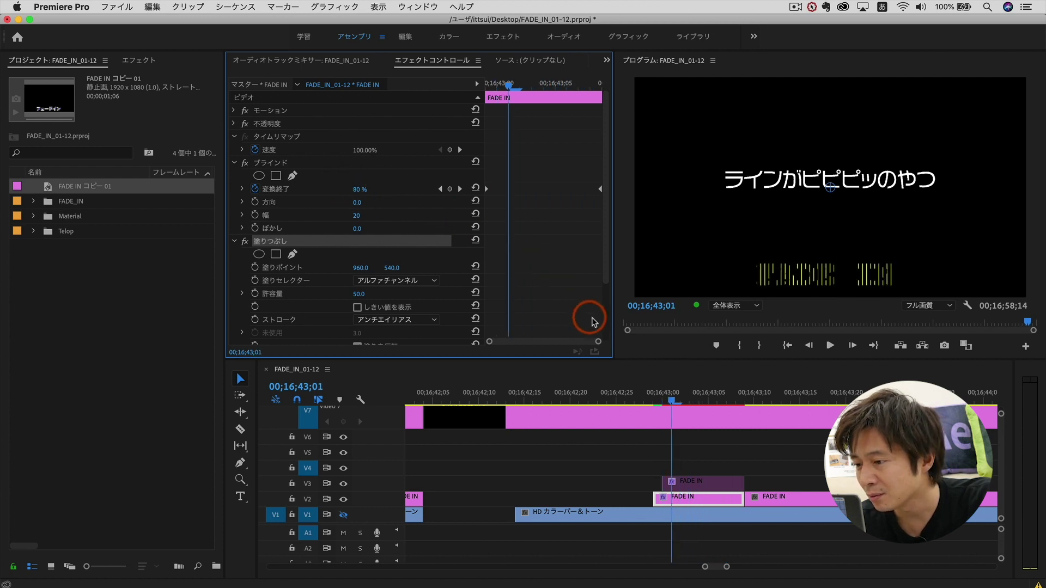
key("Right")
key("Right")
key("Right")
key("Right")
key("Right")
key("Right")
key("Right")
key("Right")
key("Right")
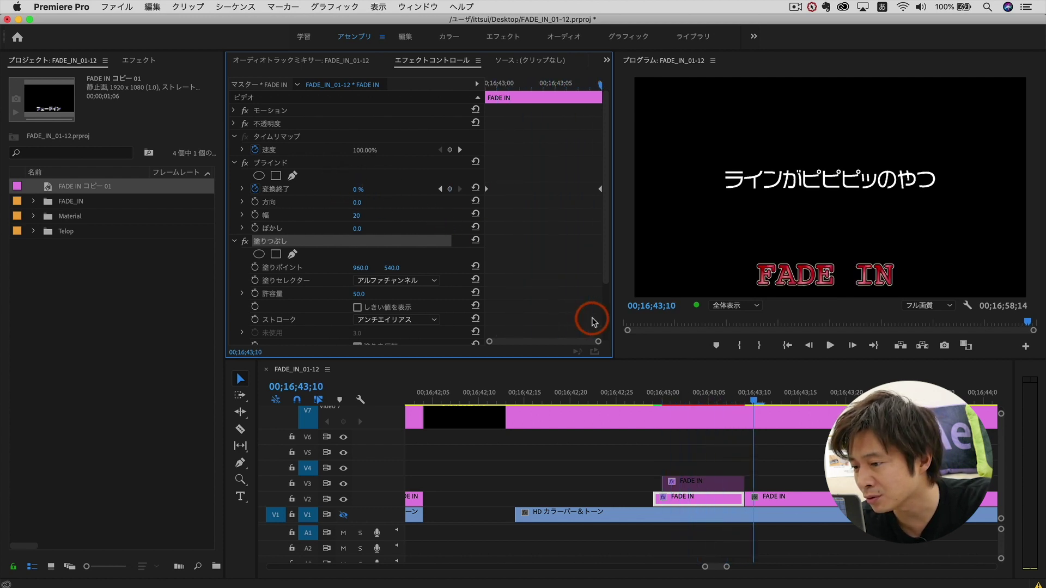
key("Left")
key("Left")
key("Left")
key("Left")
key("Left")
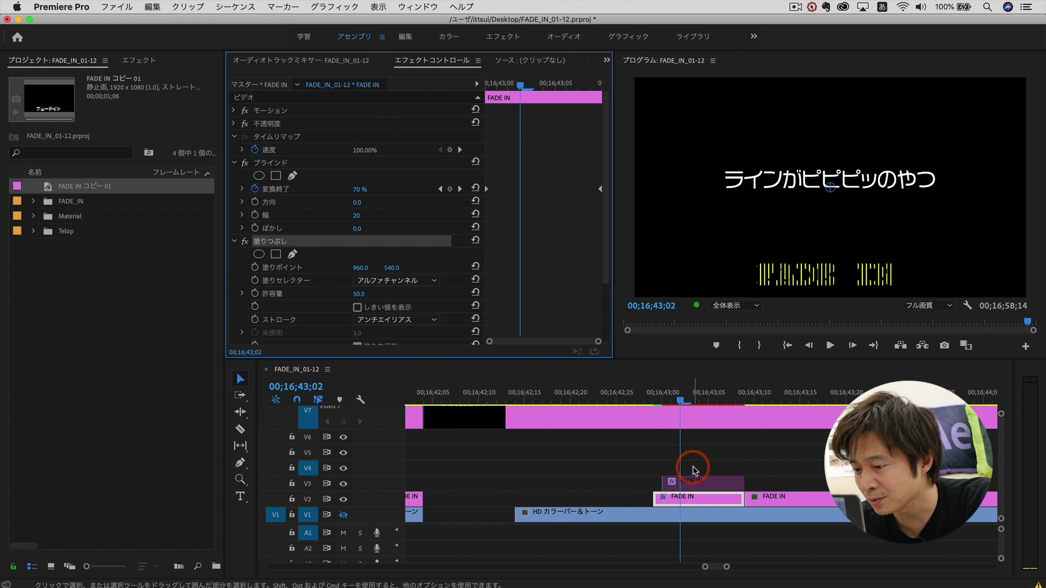
Step: Select the V3 FADE IN clip and step frame by frame through its width-50 Blinds reveal
left_click(697, 480)
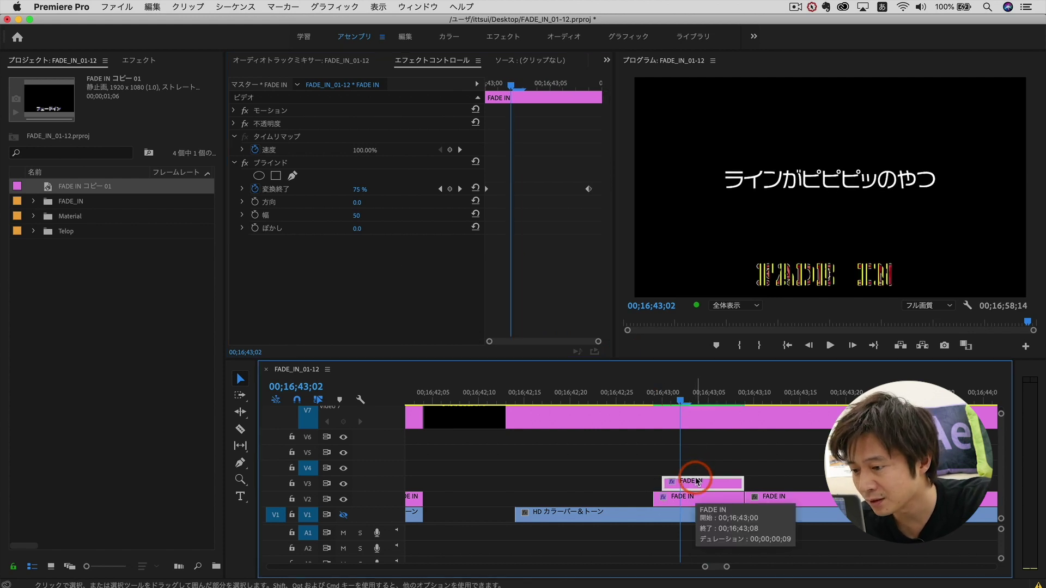
left_click(697, 483)
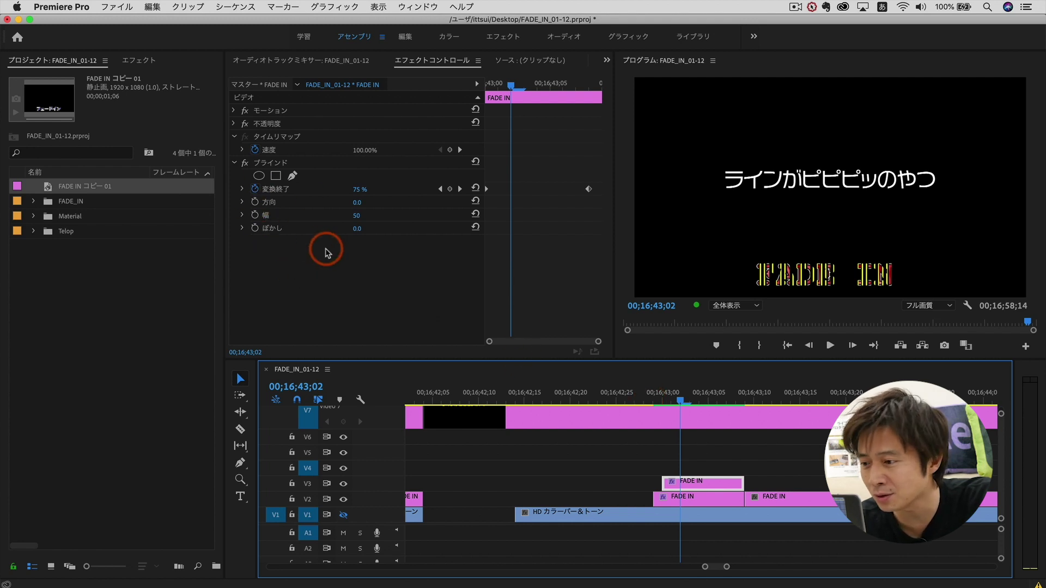
key("Right")
key("Right")
key("Right")
key("Right")
key("Right")
key("Left")
key("Left")
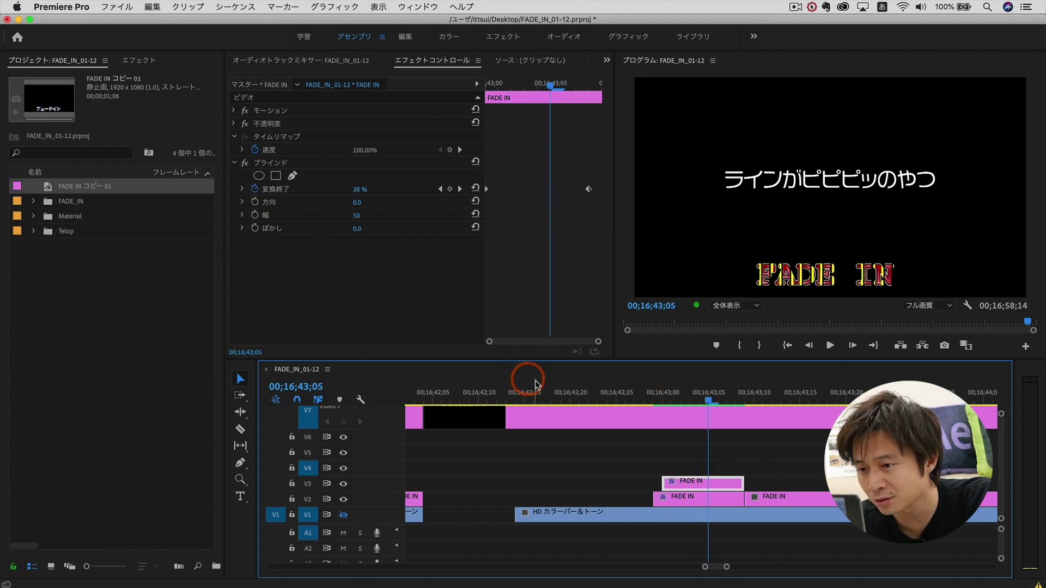
key("Left")
key("Left")
key("Left")
key("Left")
key("Left")
key("Right")
key("Right")
key("Right")
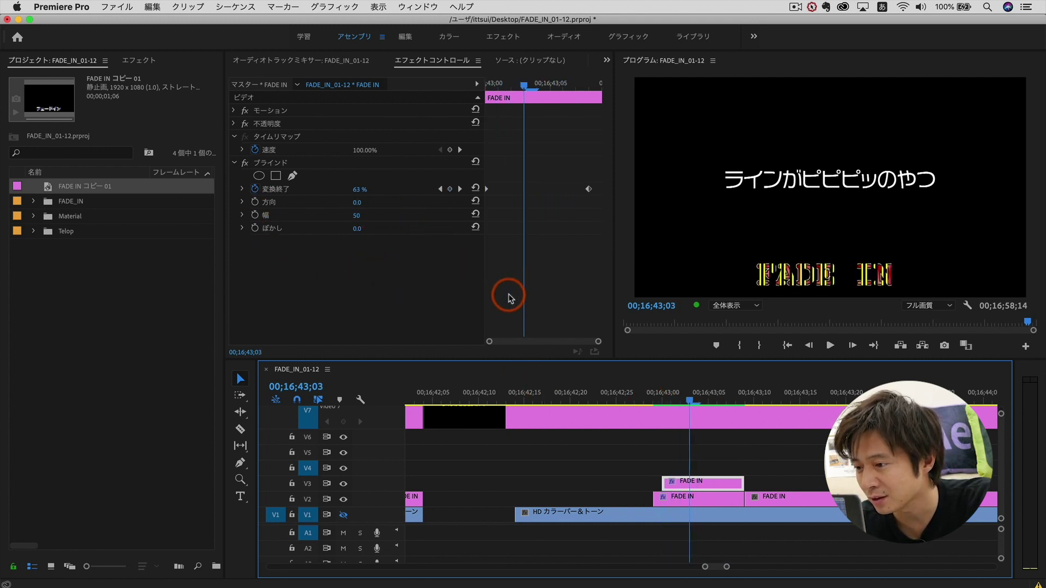
key("Right")
key("Right")
key("Right")
key("Right")
key("Right")
key("Right")
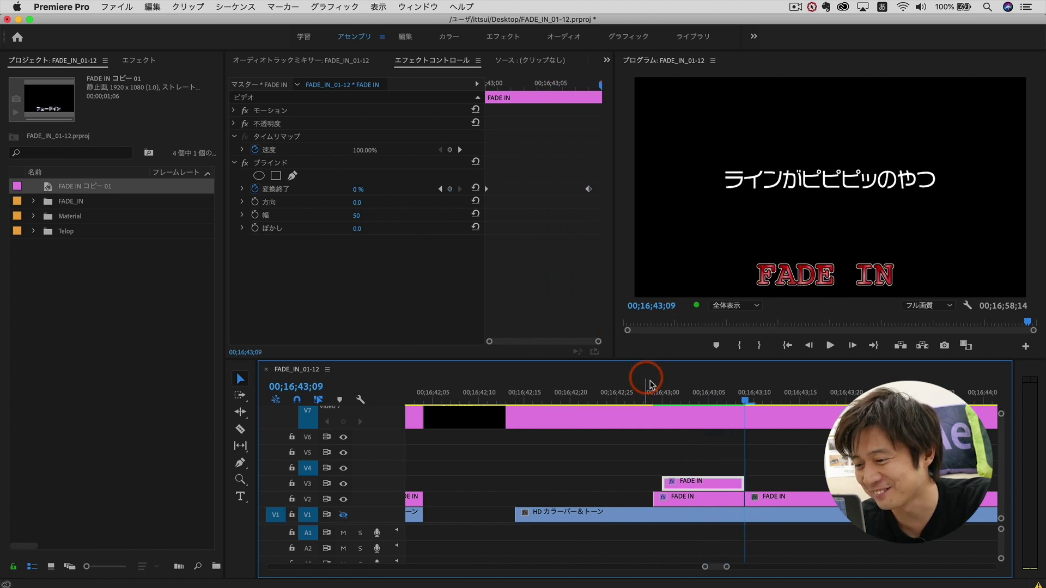
key("Left")
key("Left")
key("Left")
key("Left")
key("Left")
key("Left")
key("Left")
key("Left")
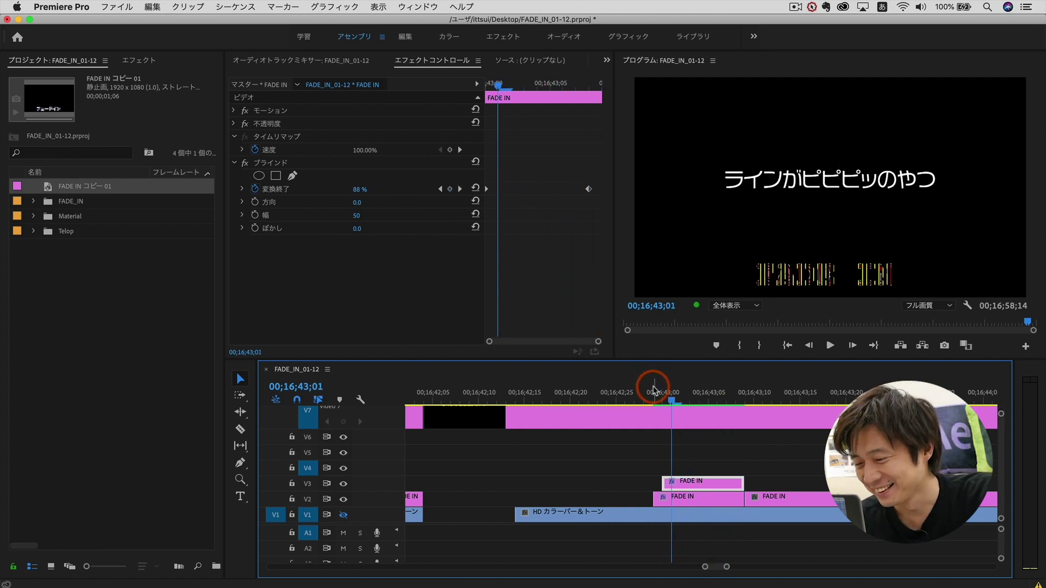
key("Right")
key("Right")
key("Right")
key("Right")
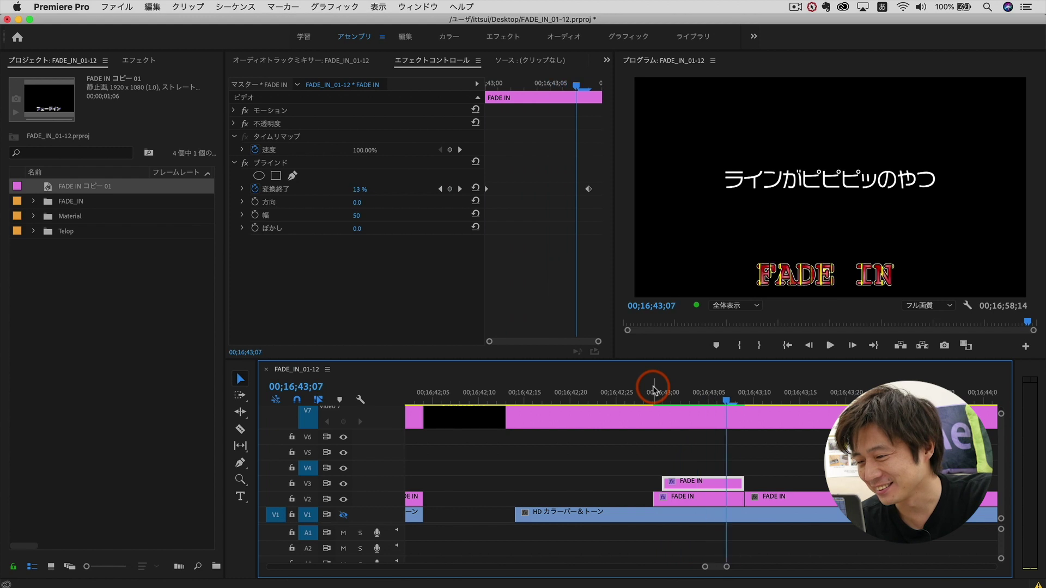
Step: Play and scrub the FADE IN reveal from 00;16;42;28, parking just before the title
left_click(644, 392)
key("space")
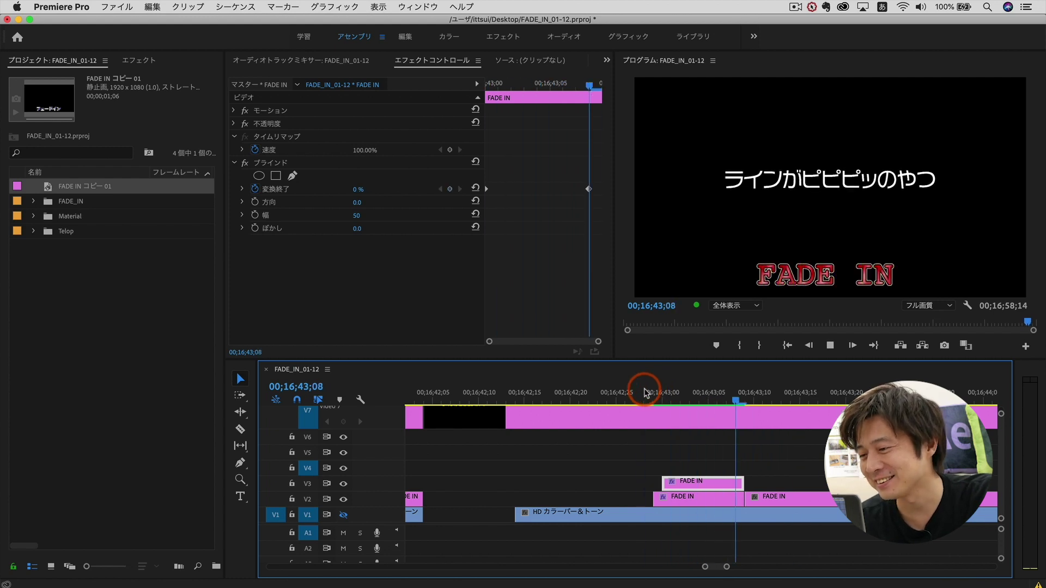
left_click(645, 392)
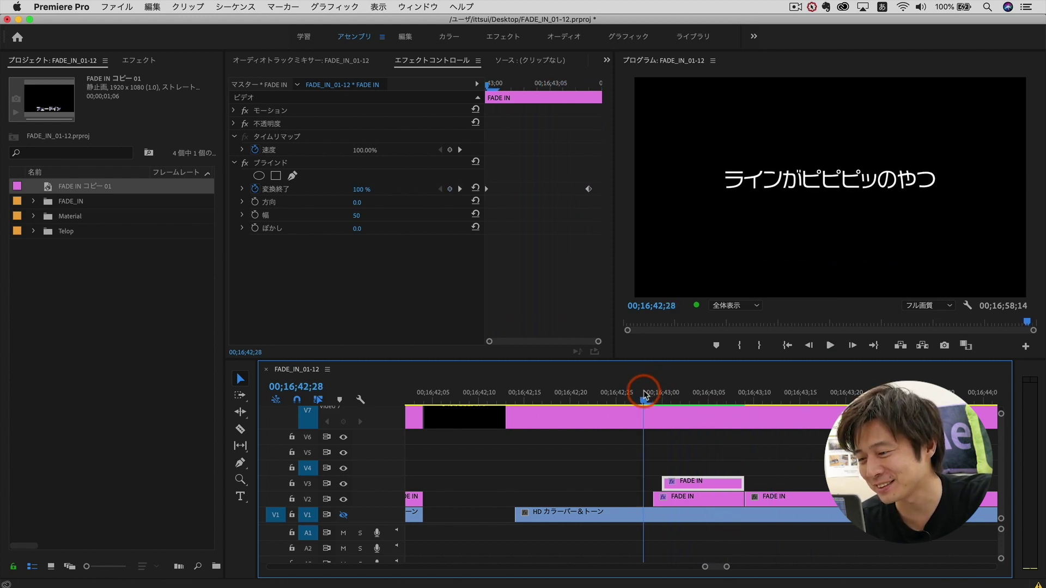
key("space")
left_click(645, 393)
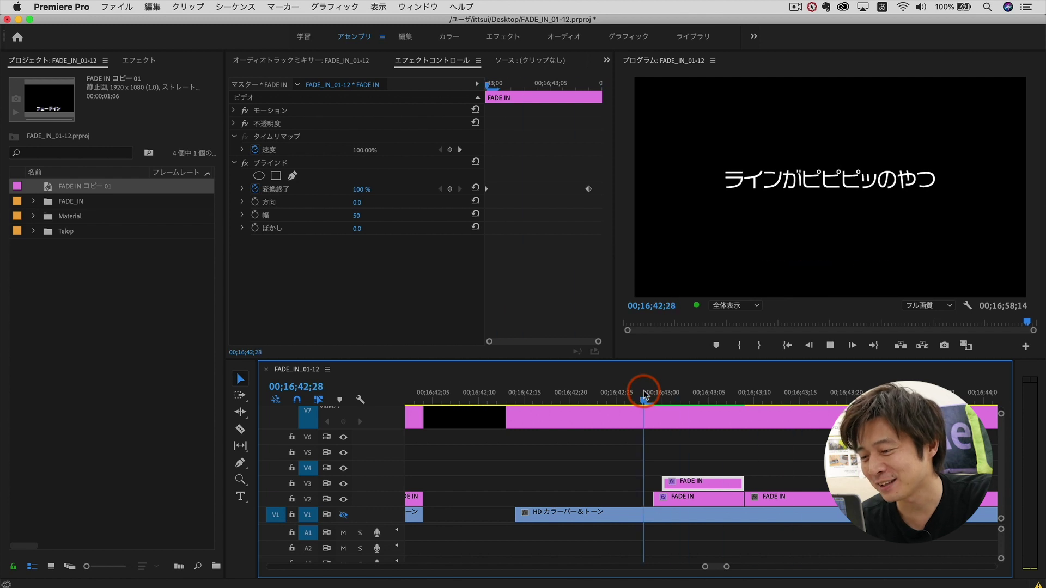
mouse_move(649, 393)
left_mouse_down()
mouse_move(800, 392)
mouse_move(633, 395)
left_mouse_up()
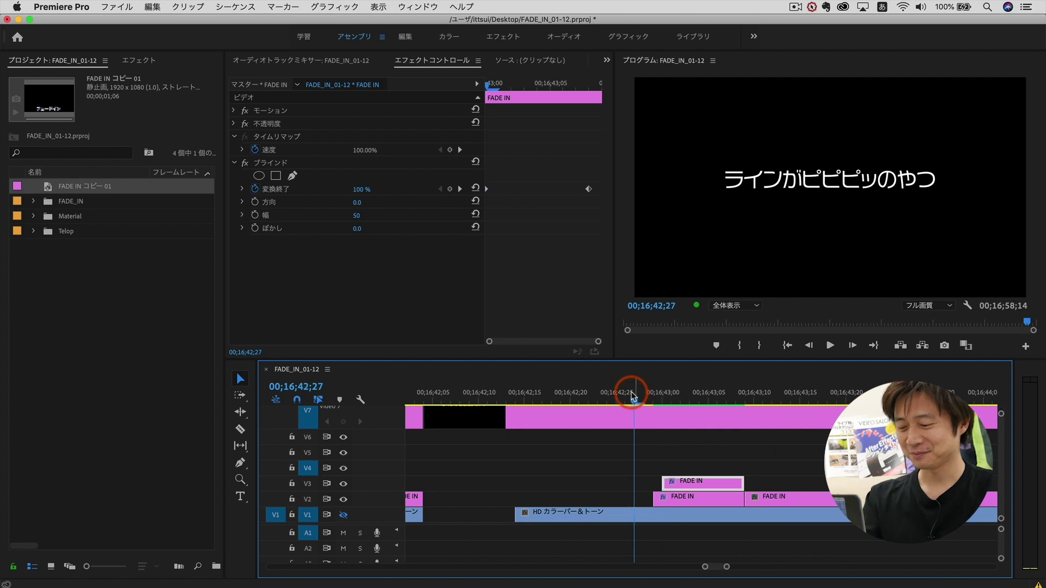
left_click(648, 422)
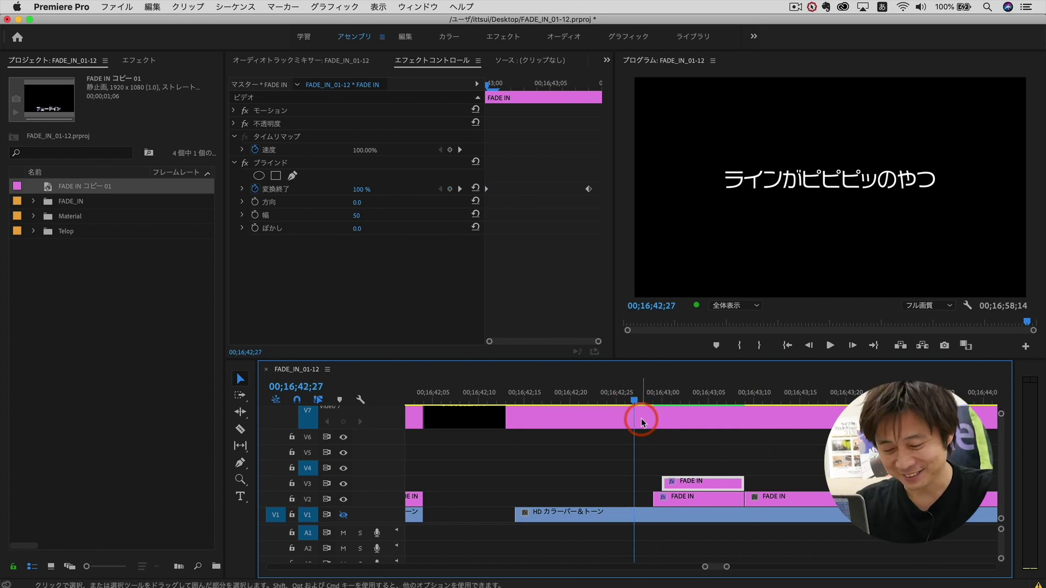
Step: Zoom the timeline out to show more clips
key("z")
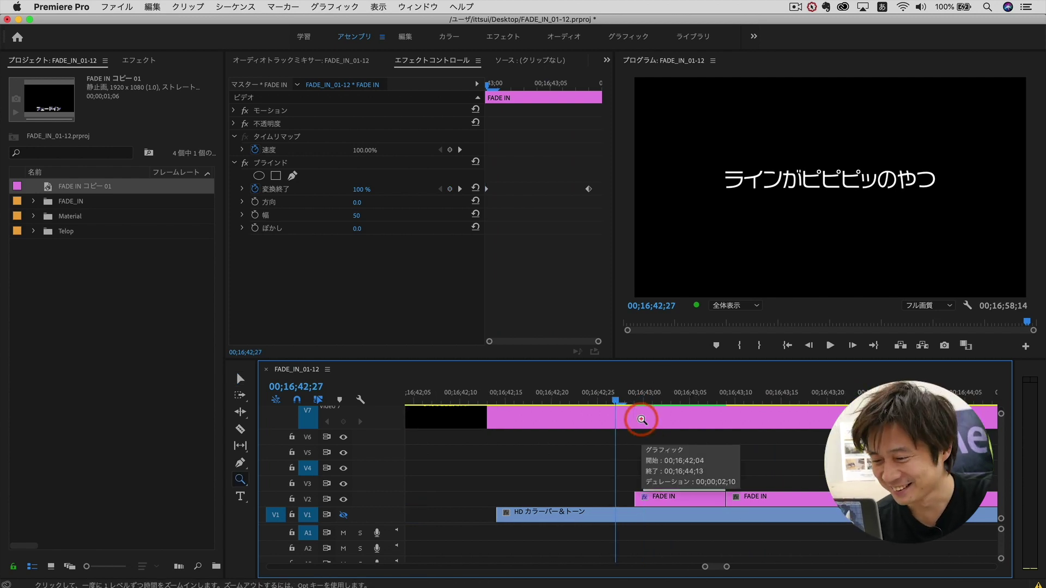
left_click(641, 419, "alt")
left_click(641, 420, "alt")
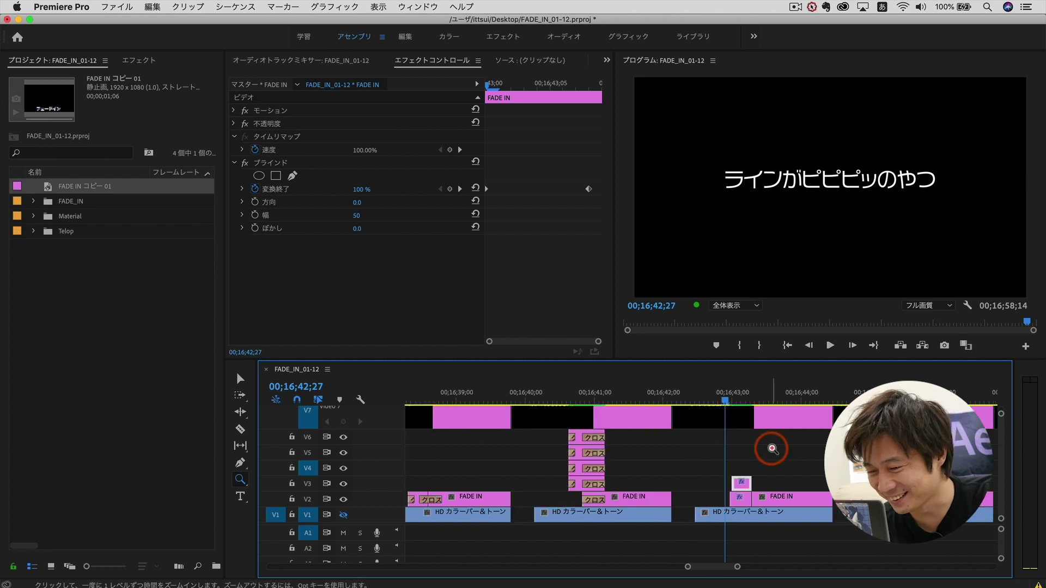
Step: Collapse the V7 track, jump to the つぶつぶが集まってきて仲良さそうなやつ title and play its FADE IN
double_click(401, 420)
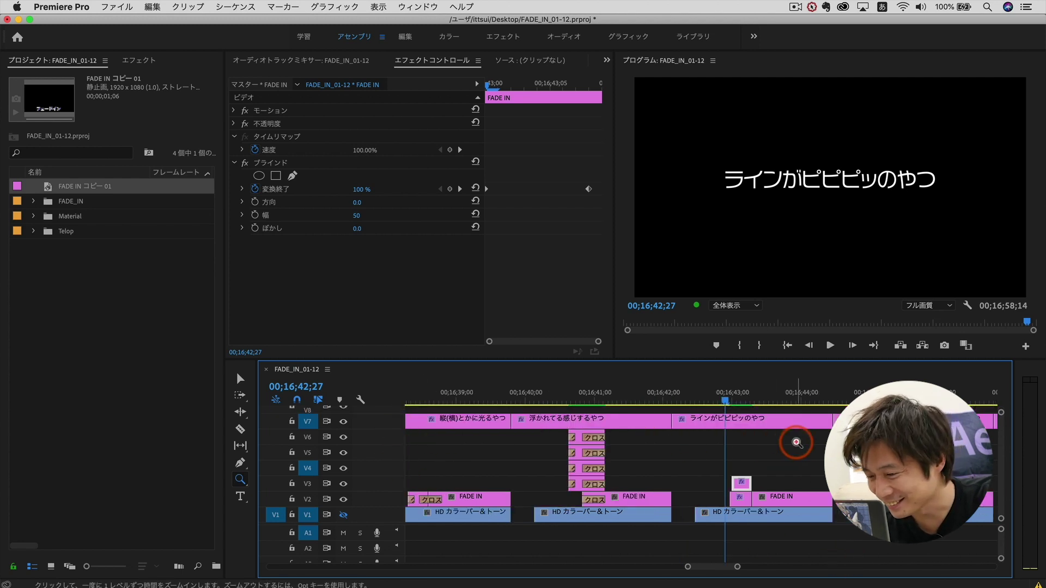
key("Down")
key("Down")
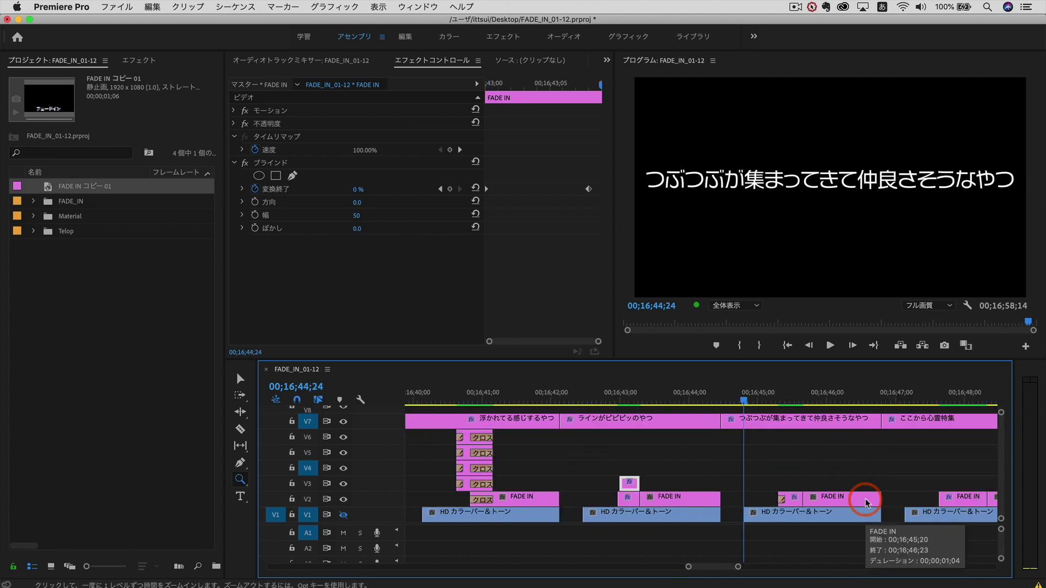
key("space")
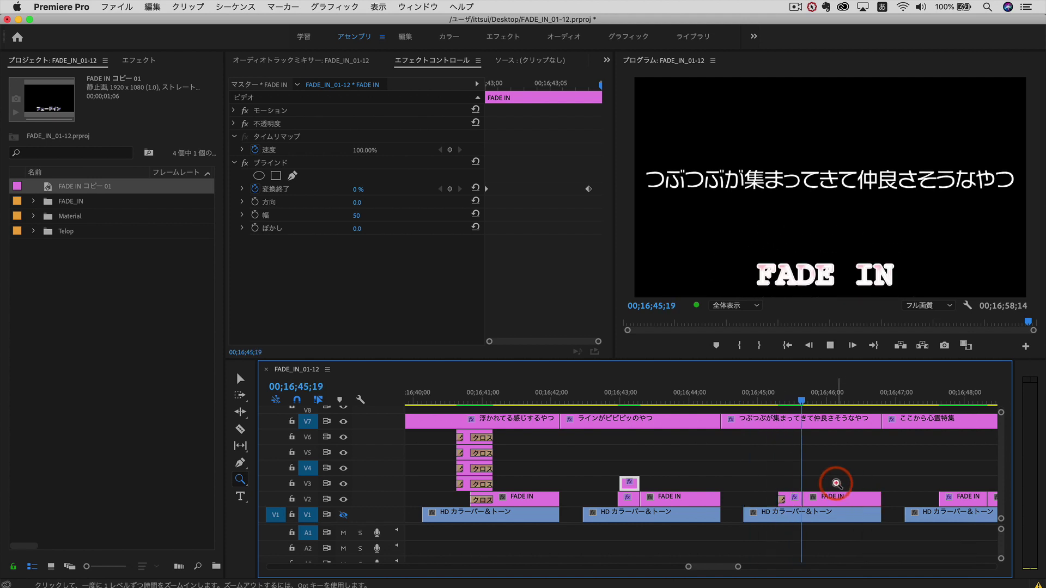
left_click(767, 402)
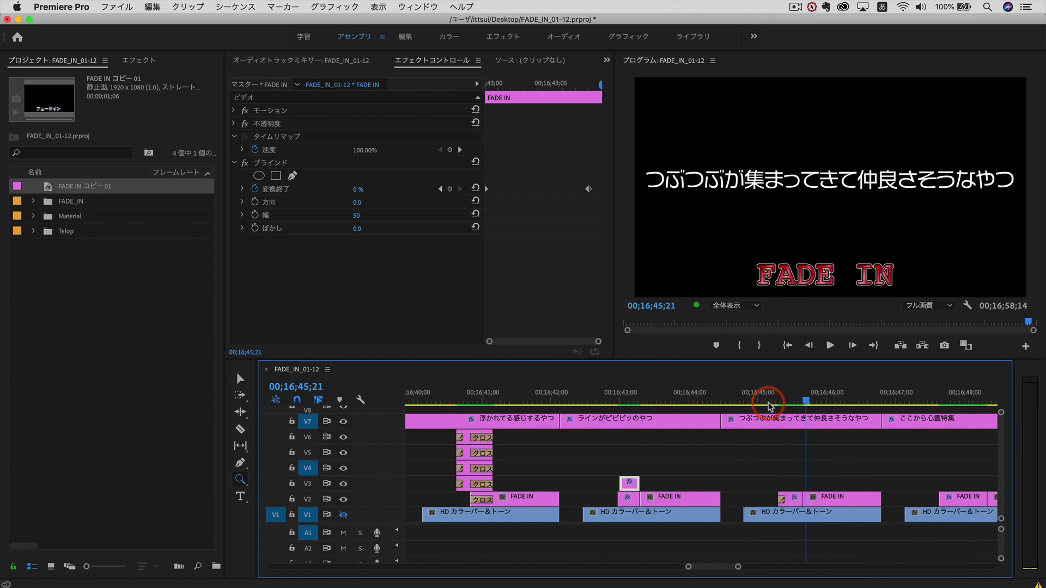
Step: Zoom the timeline in around the particle title, then play and scrub where the particles gather
left_click_drag(706, 470, 684, 469)
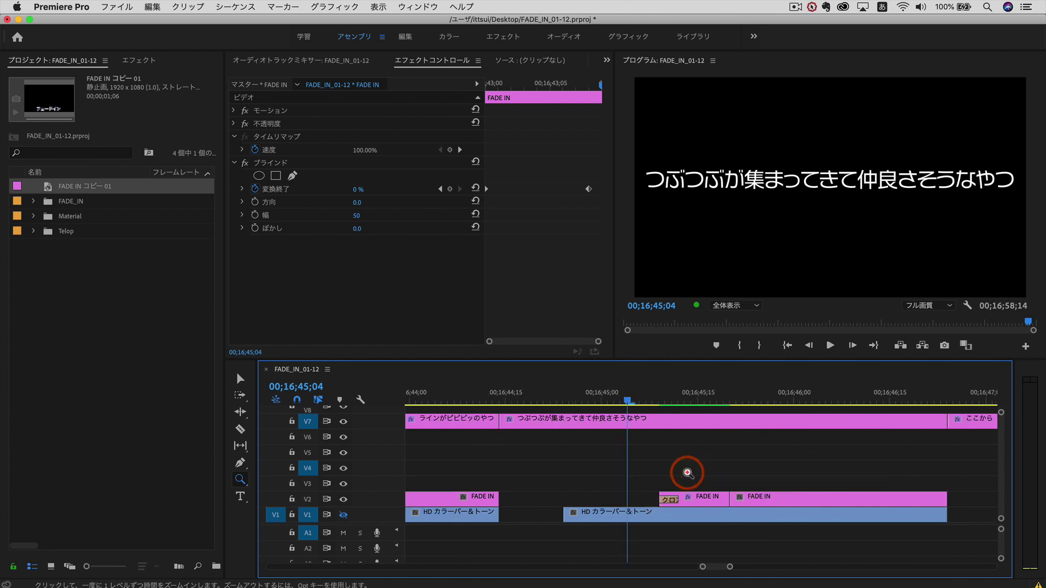
key("space")
left_click_drag(647, 403, 708, 408)
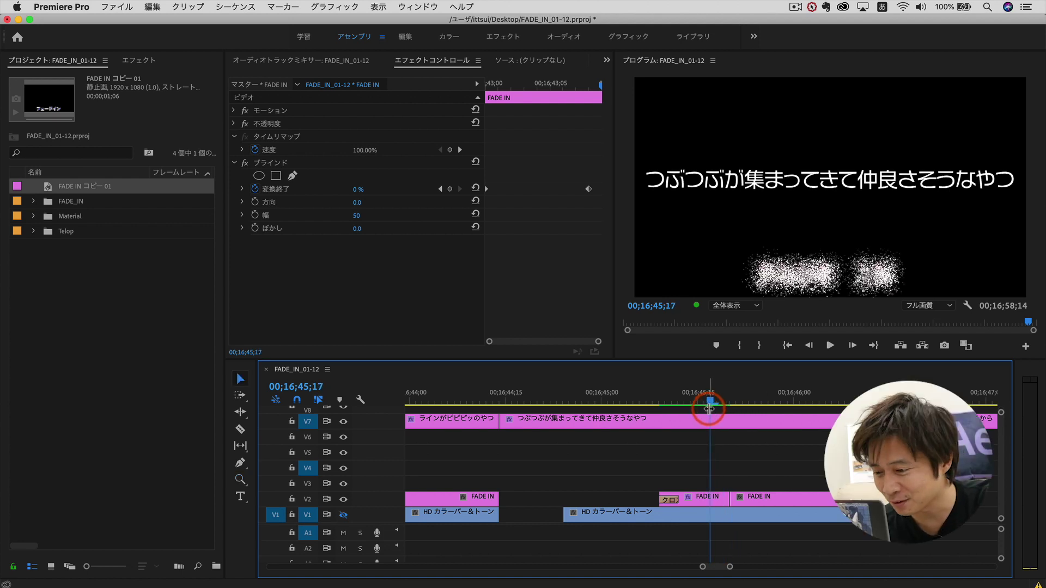
key("v")
left_click(703, 496)
left_click(354, 270)
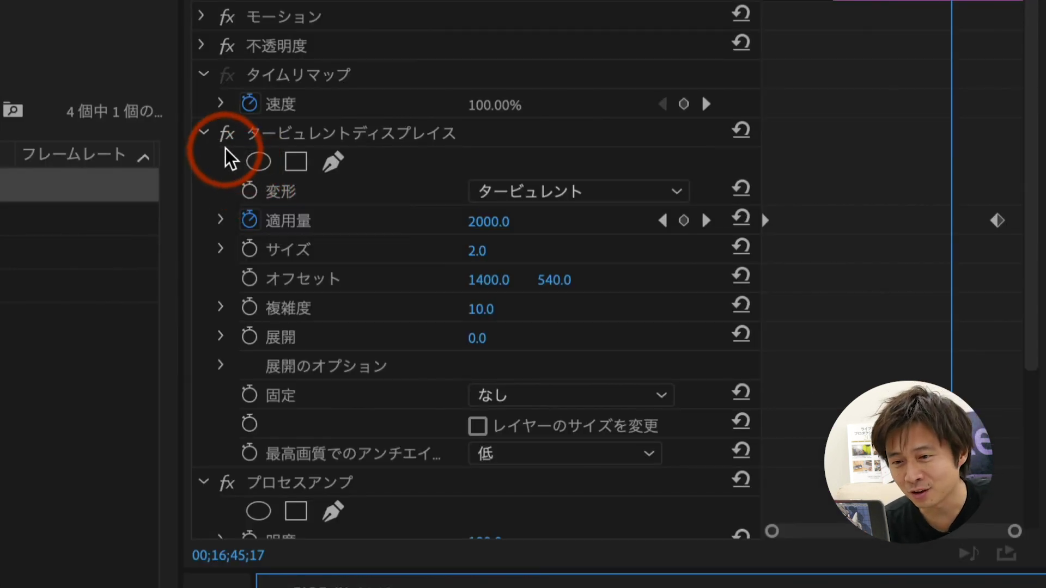
left_click(204, 133)
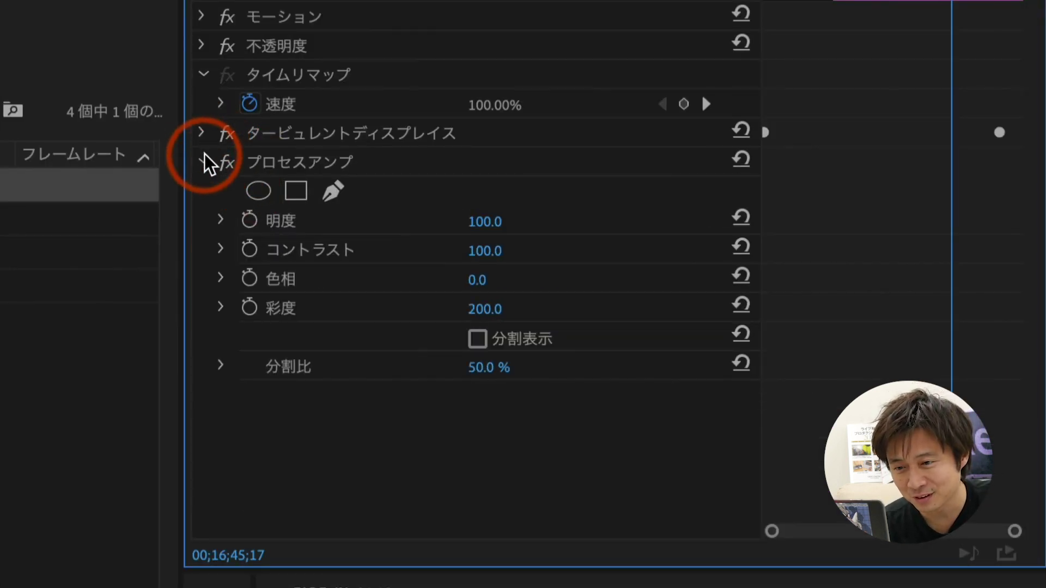
left_click(204, 158)
left_click(206, 165)
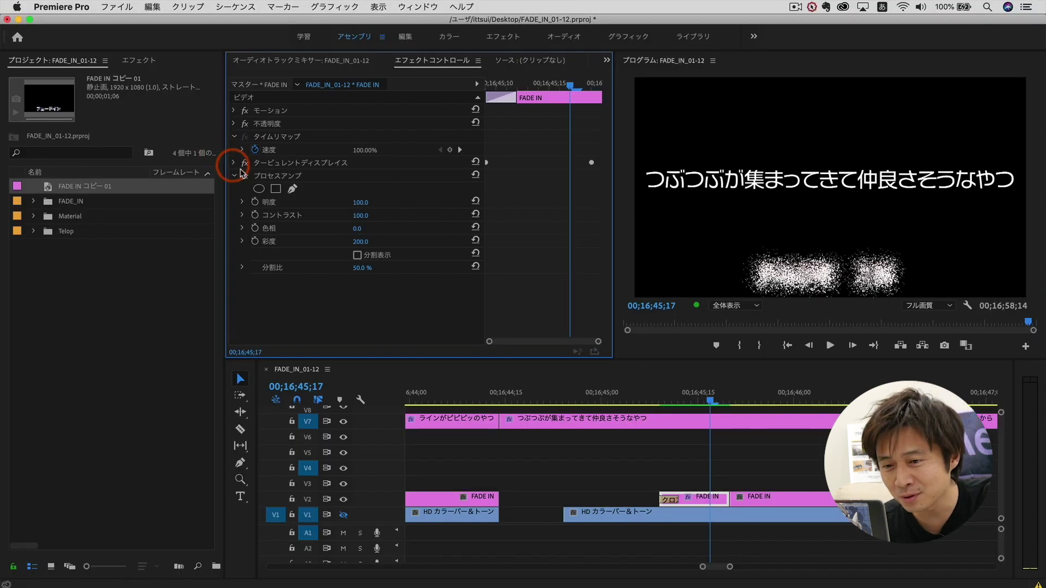
left_click(245, 163)
left_click(245, 163)
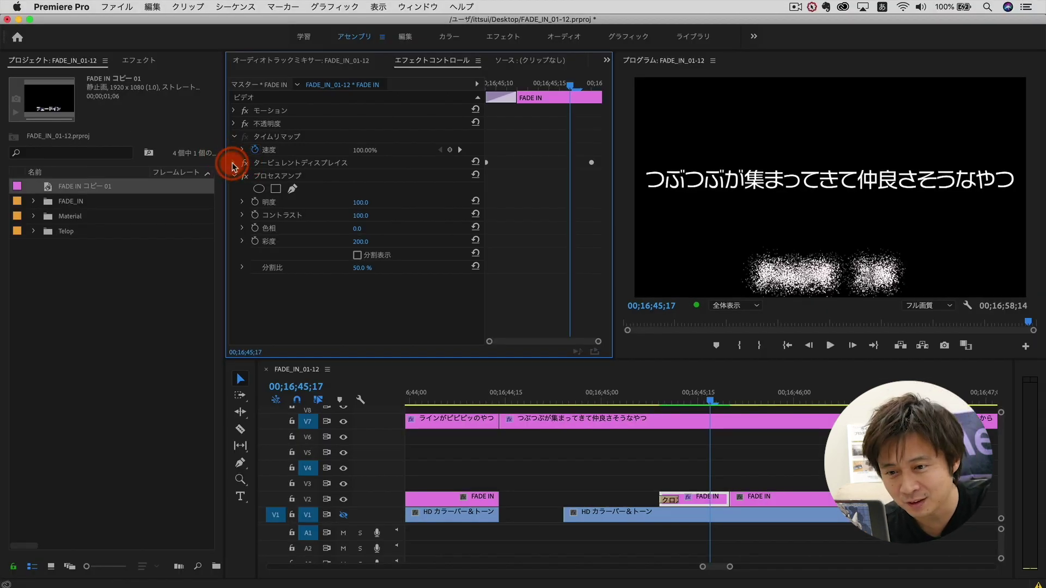
left_click(234, 164)
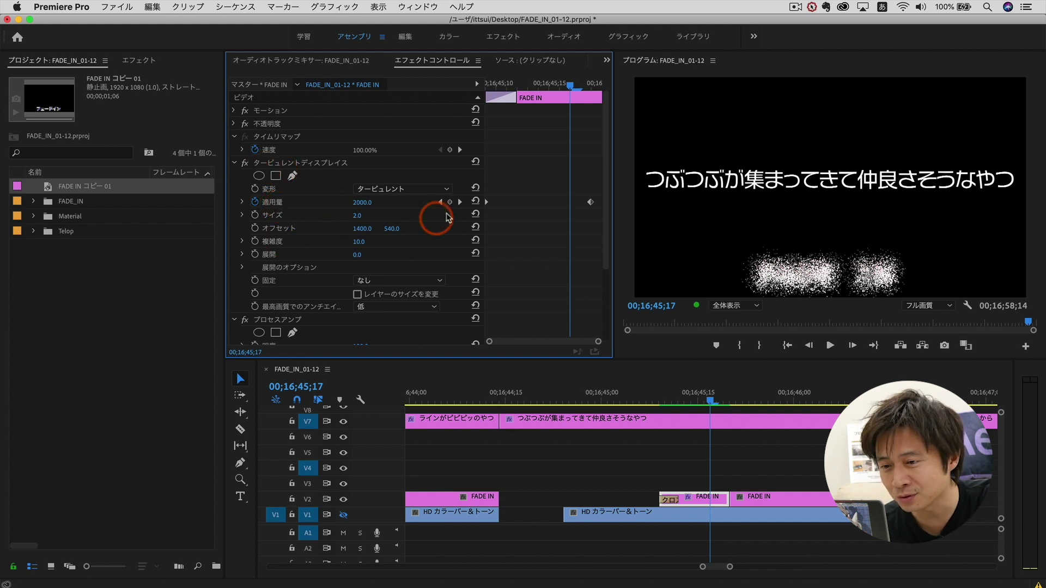
key("Left")
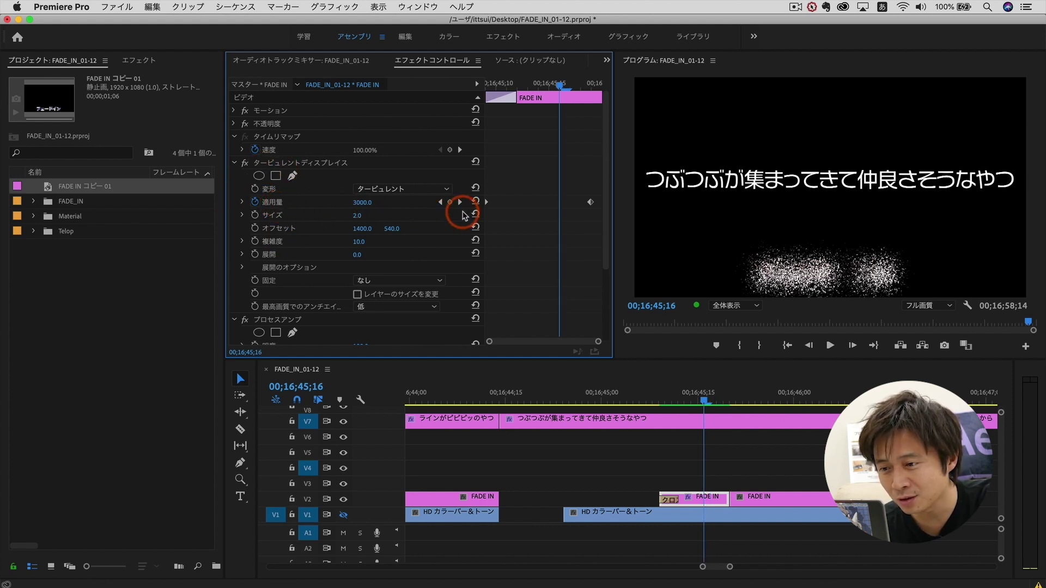
key("Left")
key("Left")
key("Left")
key("Left")
key("Left")
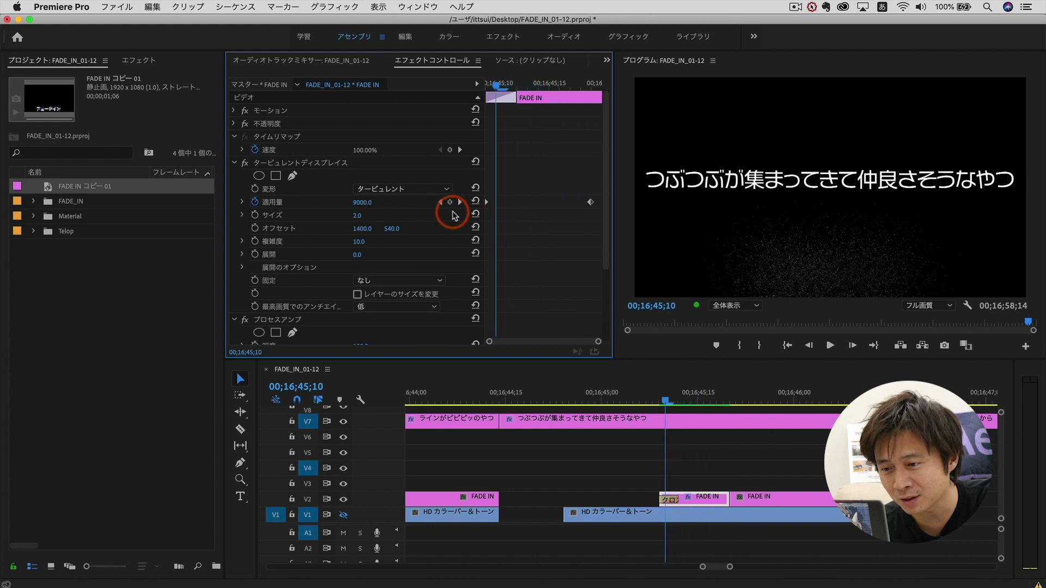
key("Right")
key("Right")
key("Right")
key("Right")
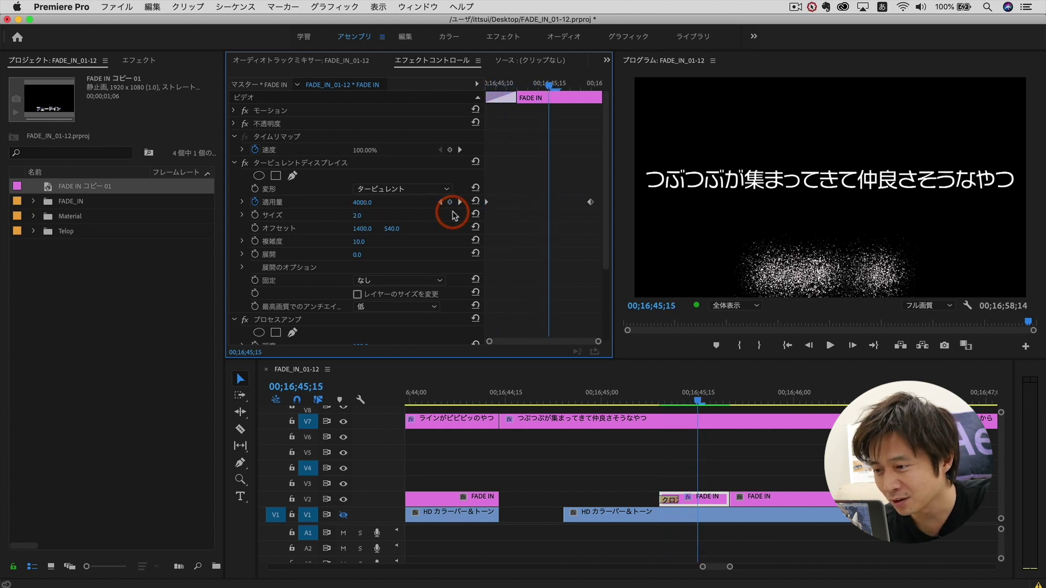
key("Right")
key("Right")
key("Right")
key("Right")
key("Right")
key("Left")
key("Left")
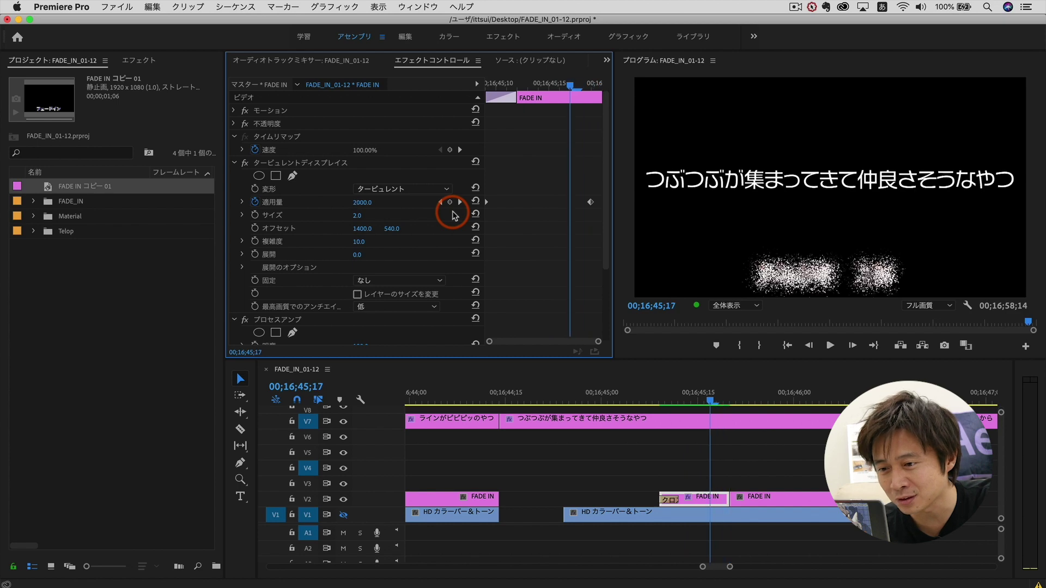
key("Left")
key("Left")
key("Left")
key("Left")
key("Left")
key("Left")
key("Left")
key("Left")
key("Left")
left_click_drag(659, 397, 640, 394)
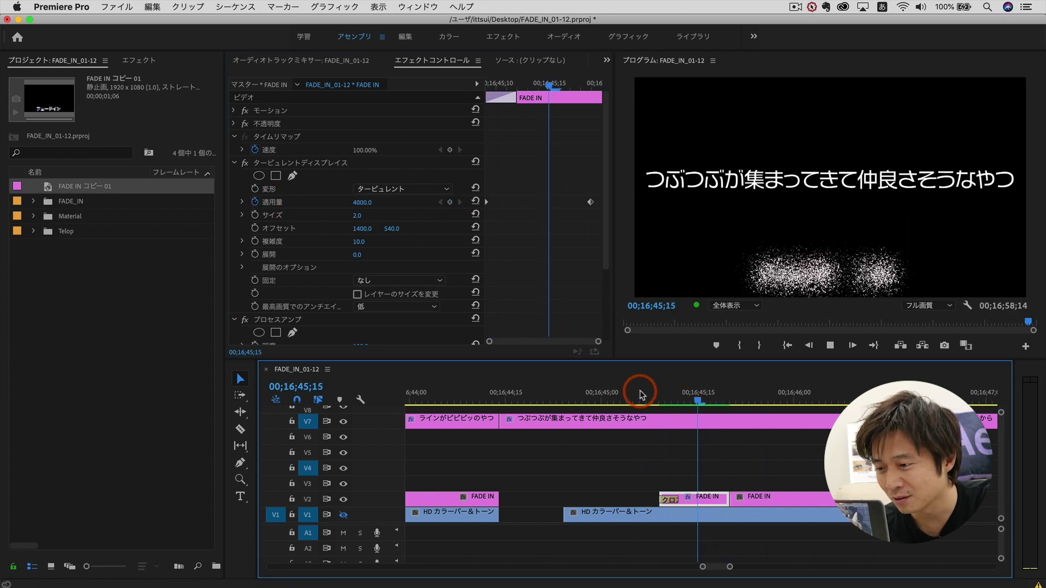
left_click_drag(641, 394, 703, 389)
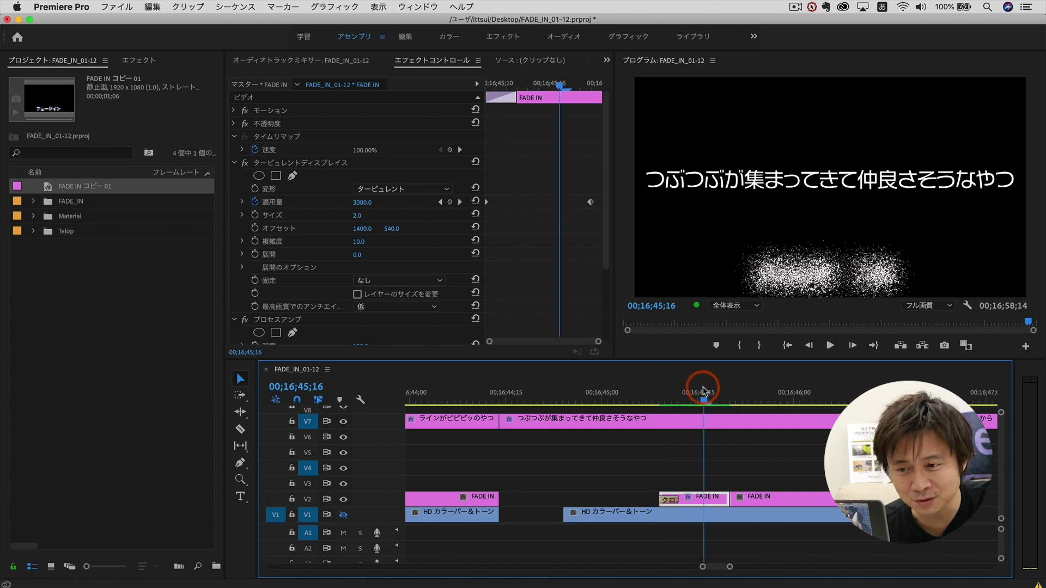
left_click(246, 167)
left_click(247, 167)
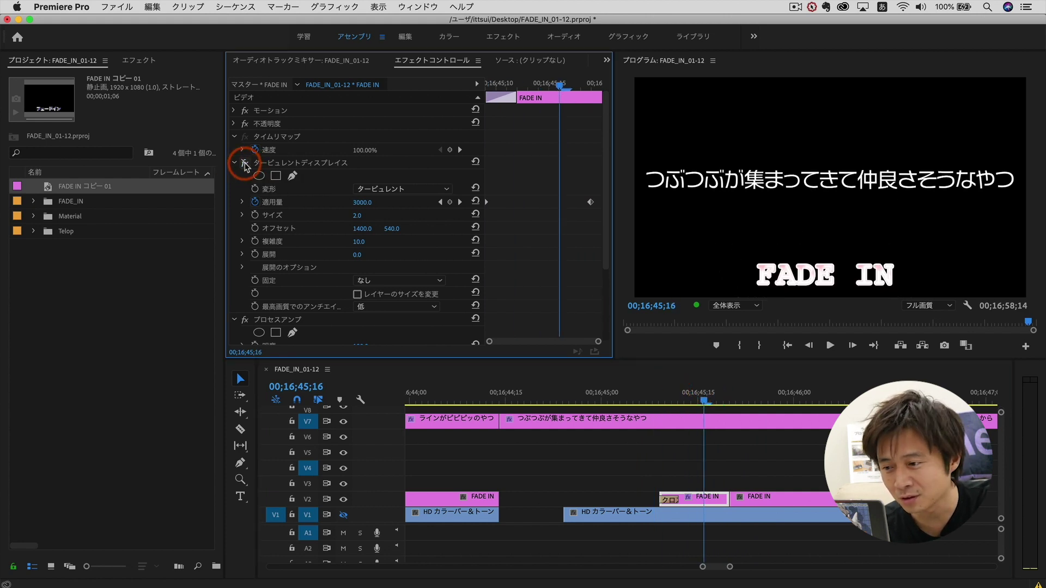
left_click(245, 163)
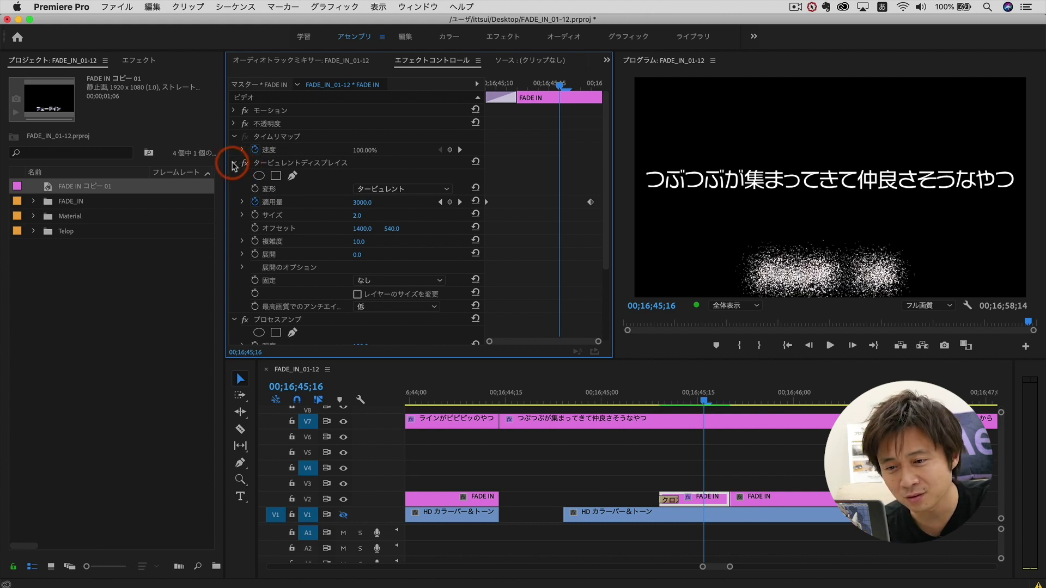
left_click(233, 163)
left_click(234, 175)
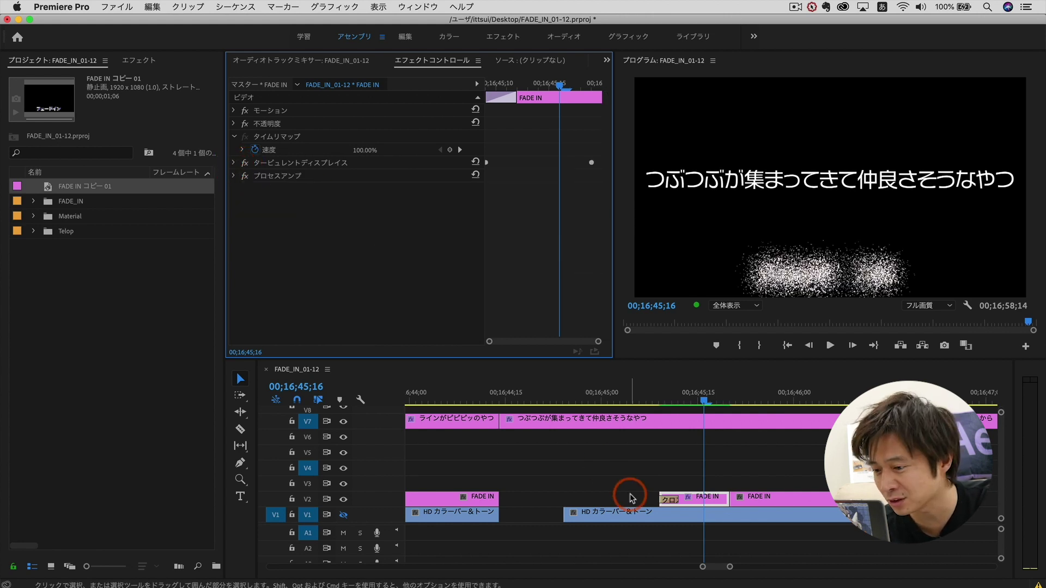
Step: Deselect the clip, play the current title, and move on to the ヌルっと出るやつ example
mouse_move(660, 404)
left_mouse_down()
mouse_move(723, 409)
mouse_move(643, 403)
mouse_move(704, 402)
left_mouse_up()
key("space")
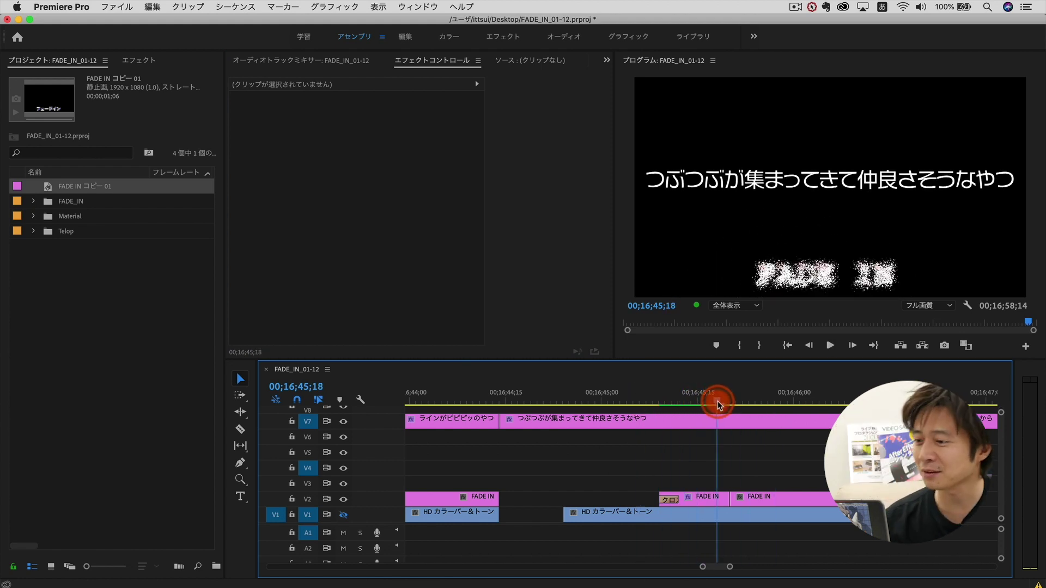
scroll(708, 419, "right", 3)
scroll(711, 427, "right", 5)
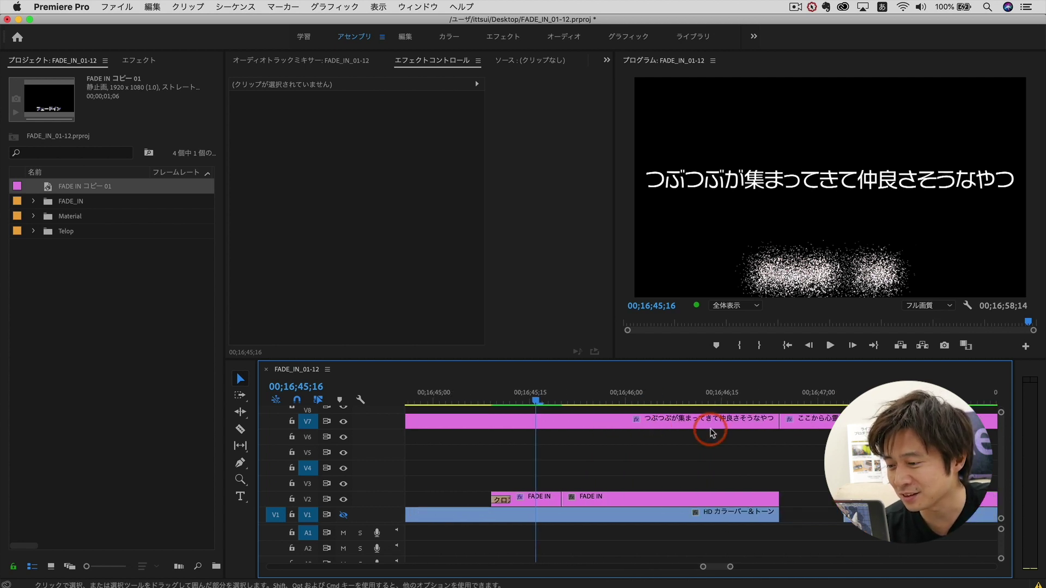
scroll(711, 433, "right", 5)
scroll(710, 433, "right", 1)
left_click(593, 399)
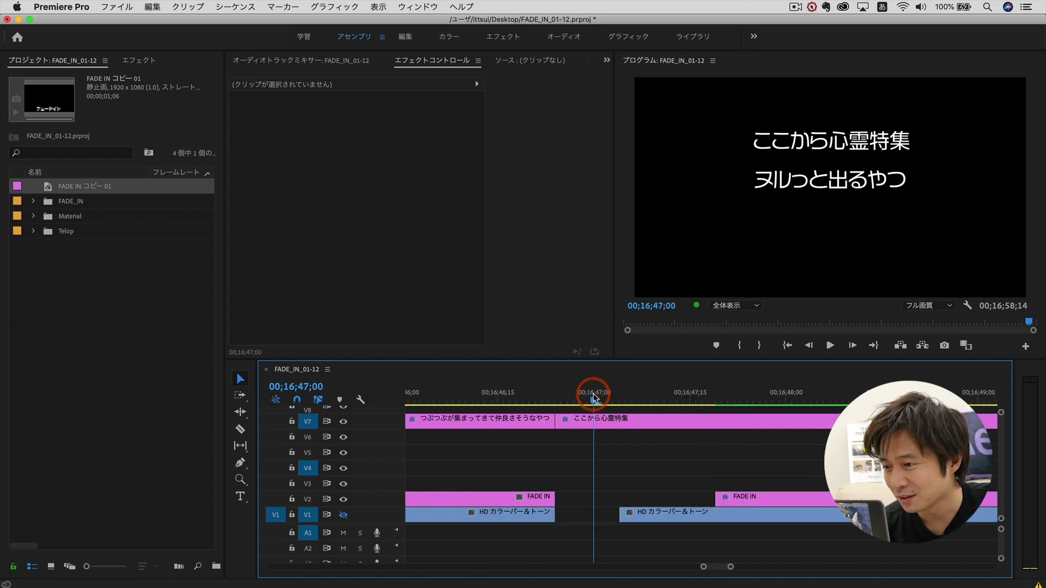
scroll(653, 473, "right", 1)
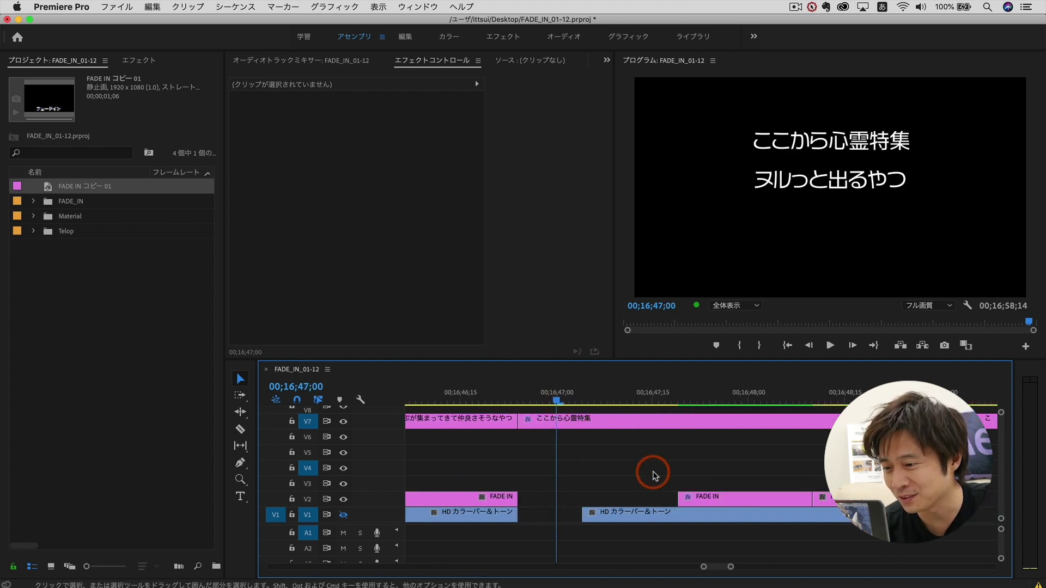
Step: Play and replay the red FADE IN reveal, stopping at 00;16;47;25
key("space")
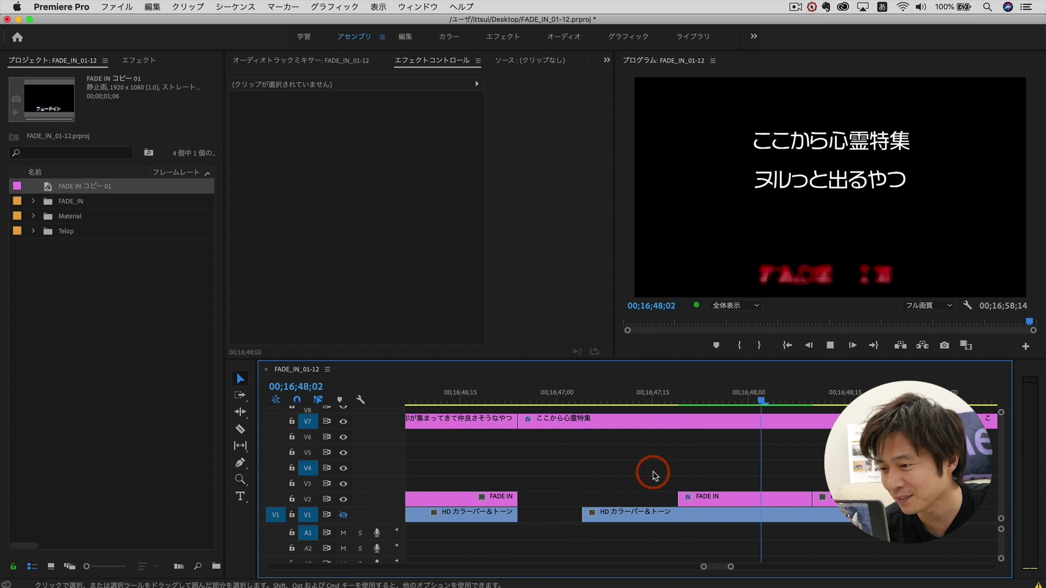
left_click(683, 403)
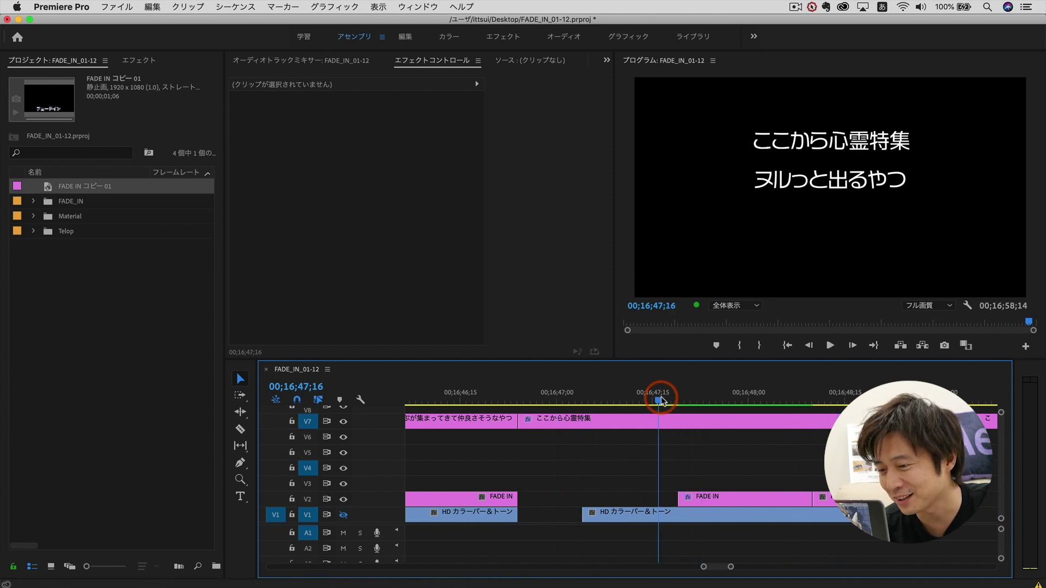
left_click(661, 401)
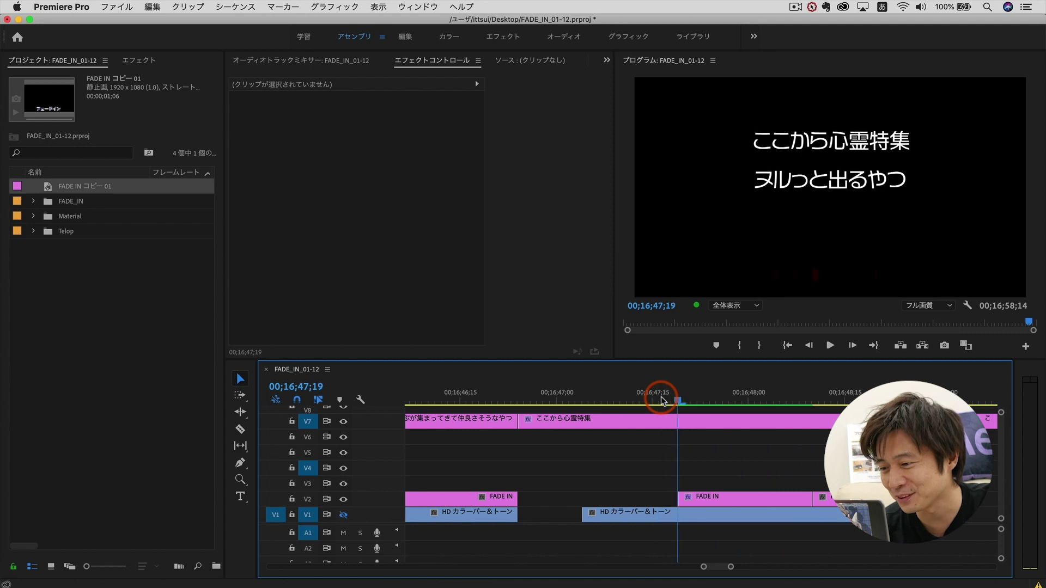
key("space")
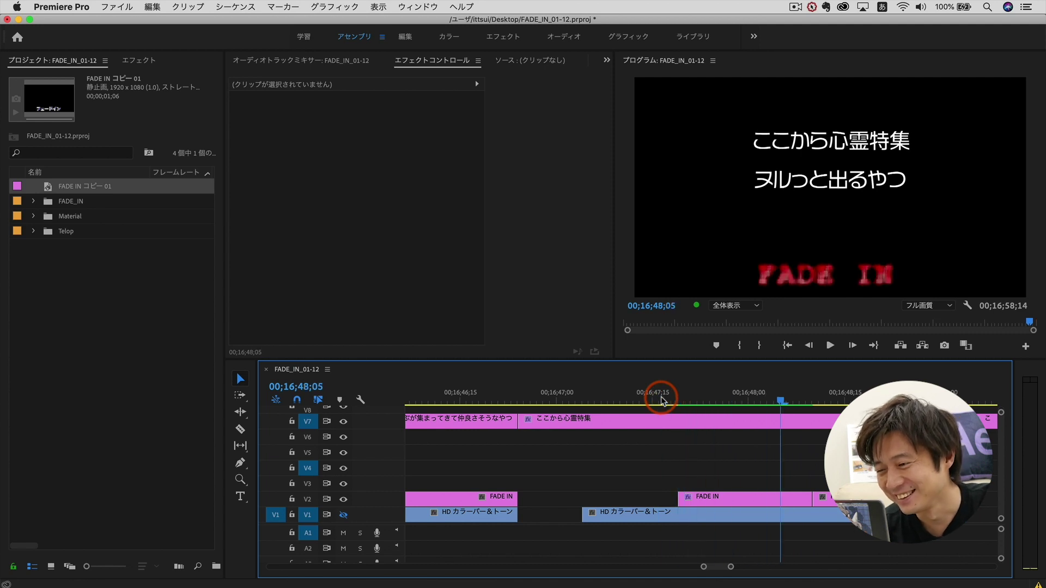
left_click(661, 402)
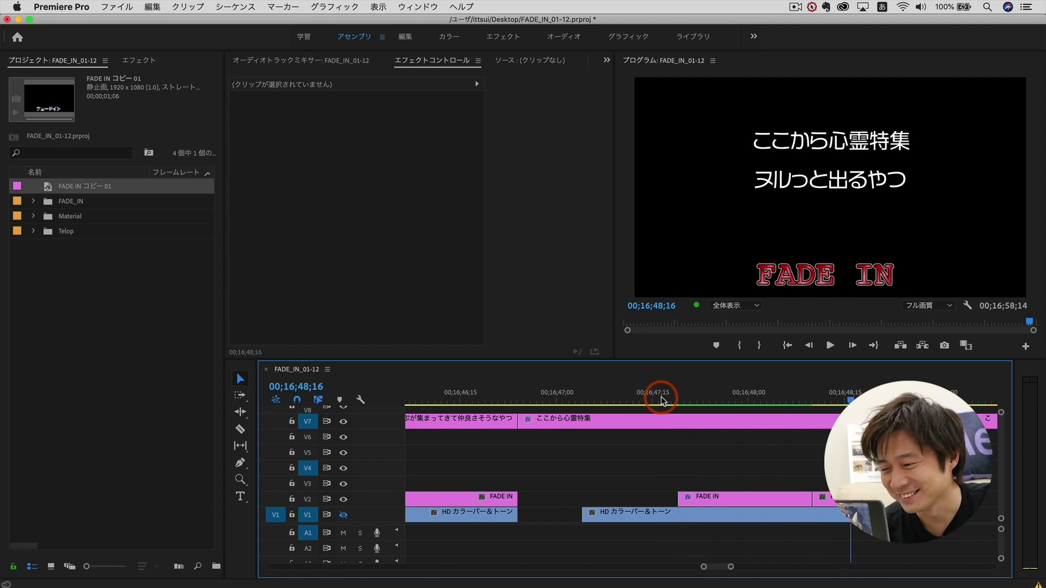
left_click(716, 402)
Step: Step through the red FADE IN's Dust & Scratches Radius keyframes clearing from 48, then advance to もやっとするやつ
left_click(716, 500)
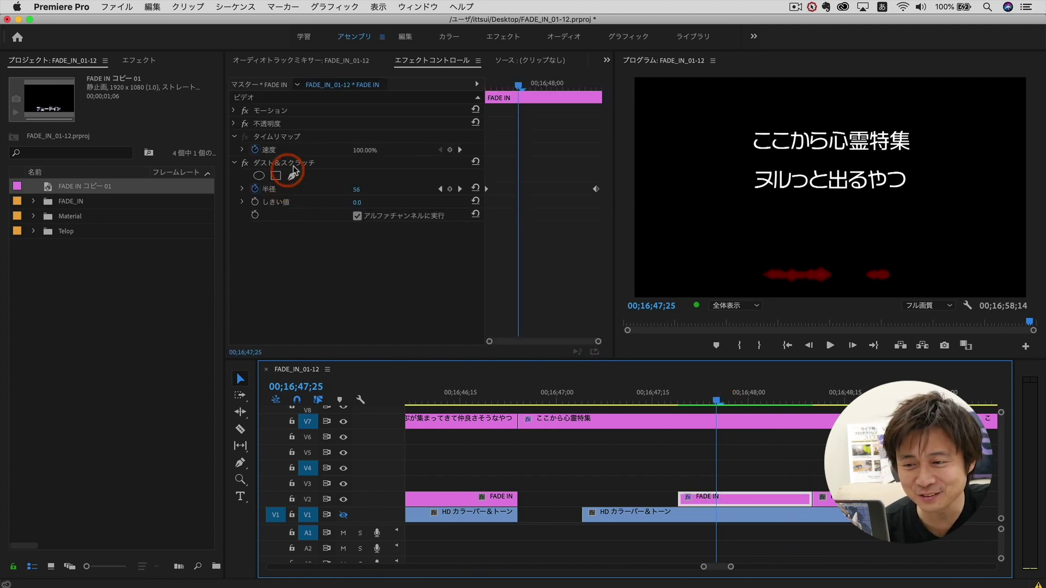
left_click(276, 163)
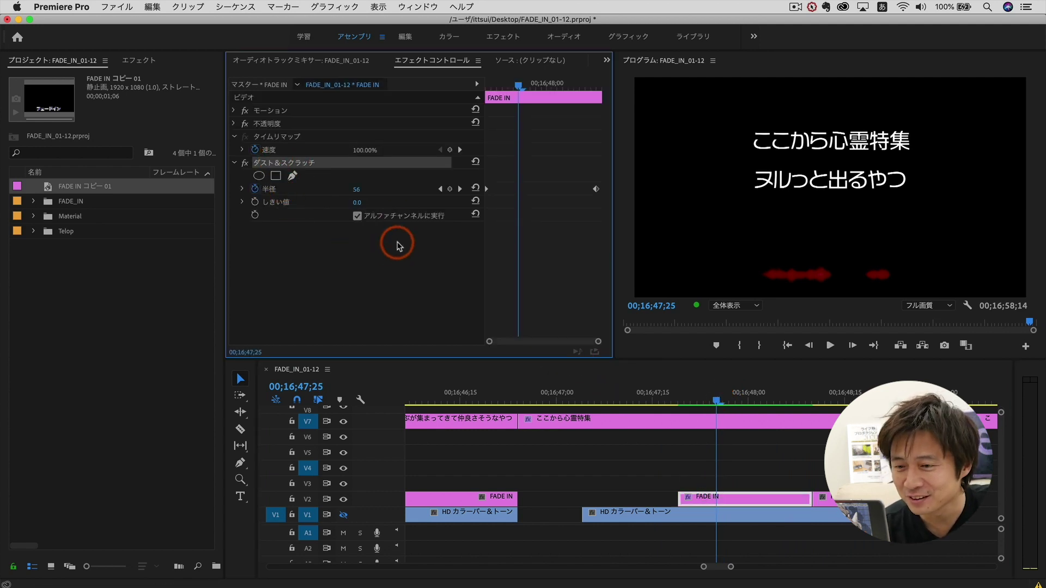
key("Left")
key("Left")
key("Left")
key("Left")
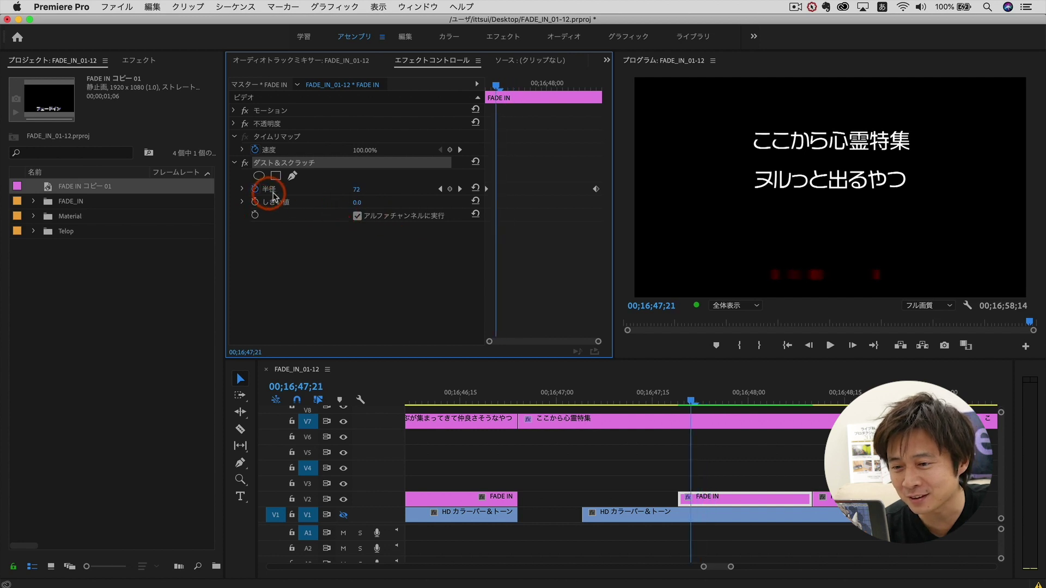
key("Right")
key("Right")
key("Right")
key("Right")
key("Right")
key("Right")
key("Right")
key("Right")
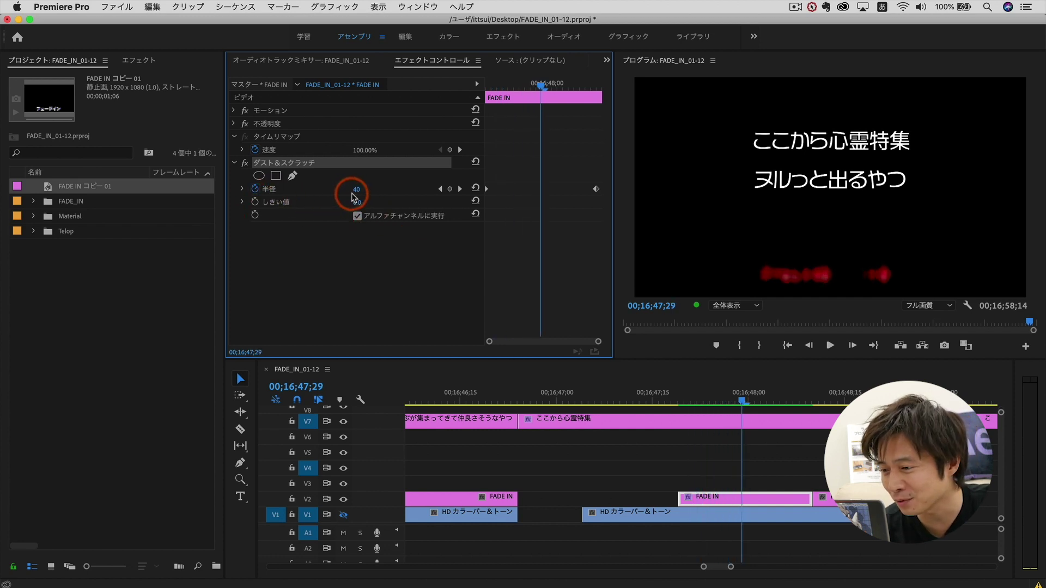
key("Right")
key("Right")
key("Right")
key("Right")
key("Right")
key("Right")
key("Right")
key("Right")
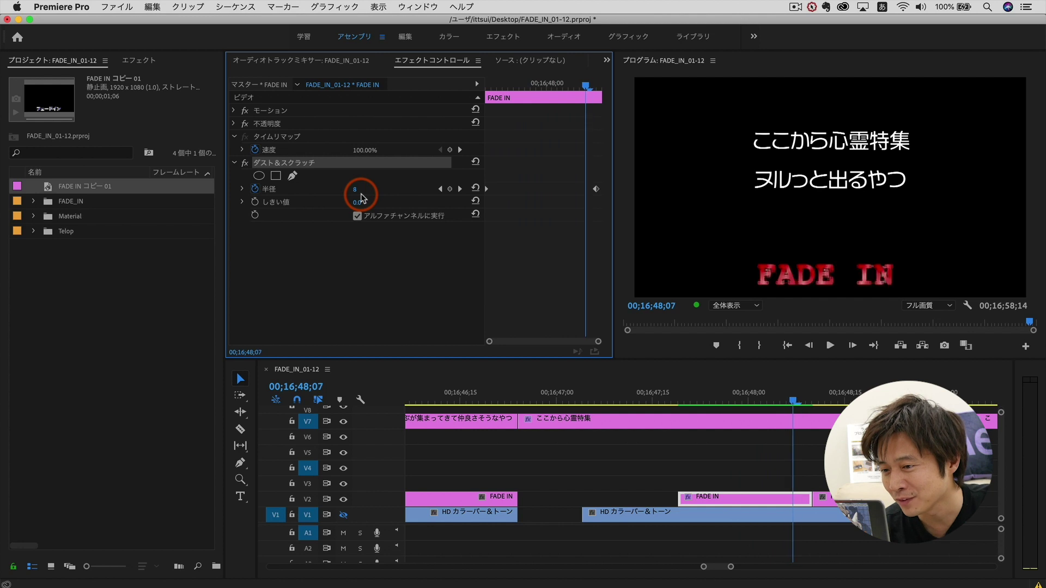
key("Left")
key("Left")
key("Left")
key("Left")
key("Left")
key("Left")
key("Left")
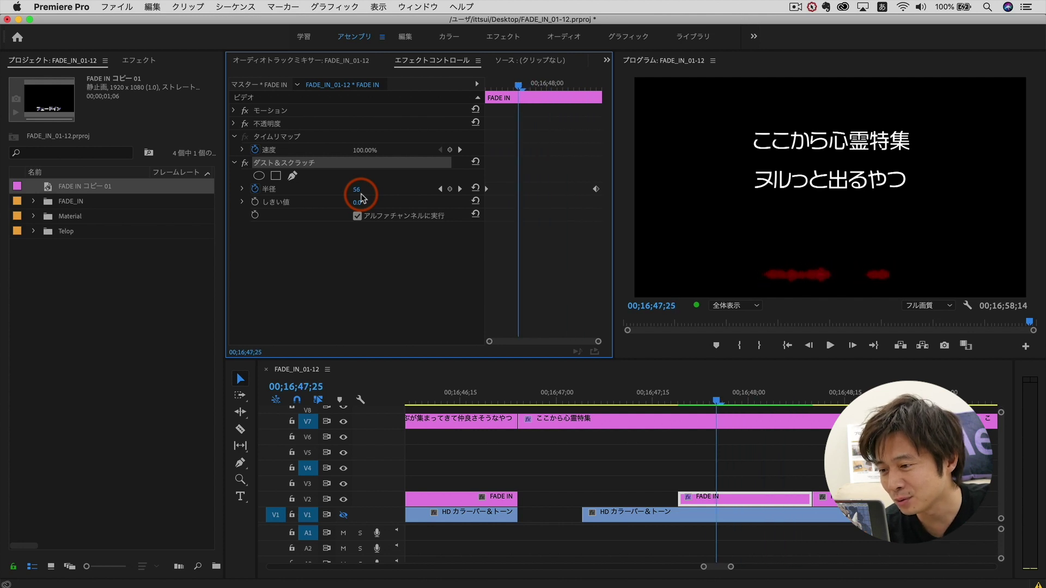
key("Right")
key("Right")
key("Right")
key("Right")
key("Right")
key("Right")
key("Right")
key("Right")
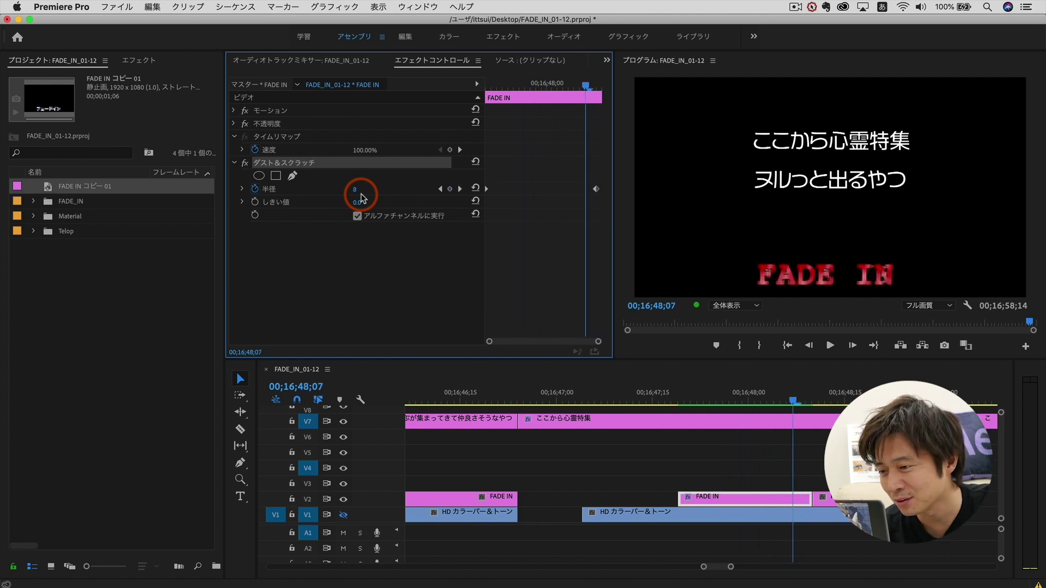
key("Left")
key("Left")
key("Left")
key("Left")
key("Left")
key("Left")
key("Left")
key("Left")
key("Right")
key("Right")
key("Right")
key("Right")
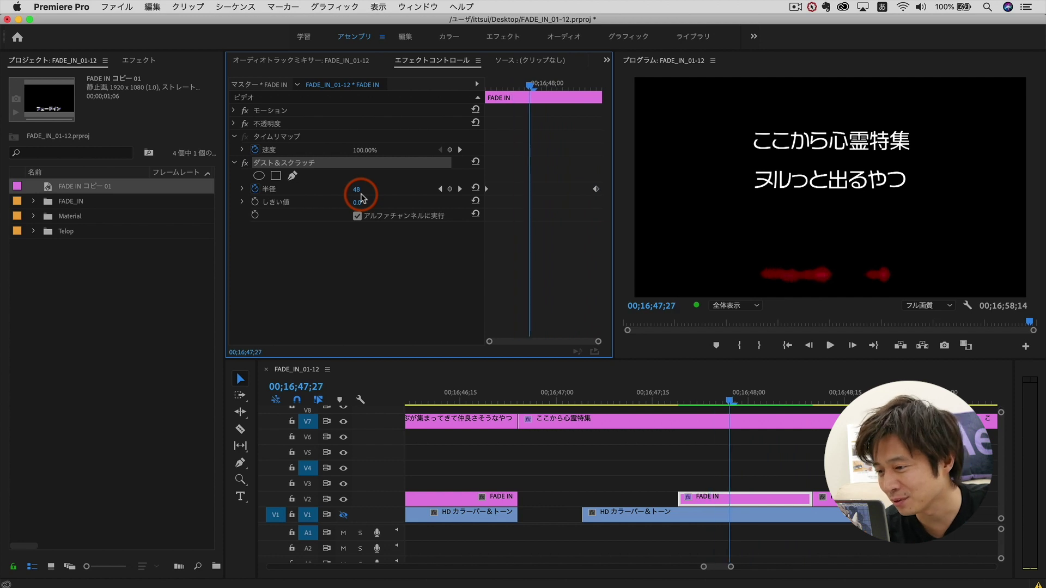
key("space")
left_click(610, 388)
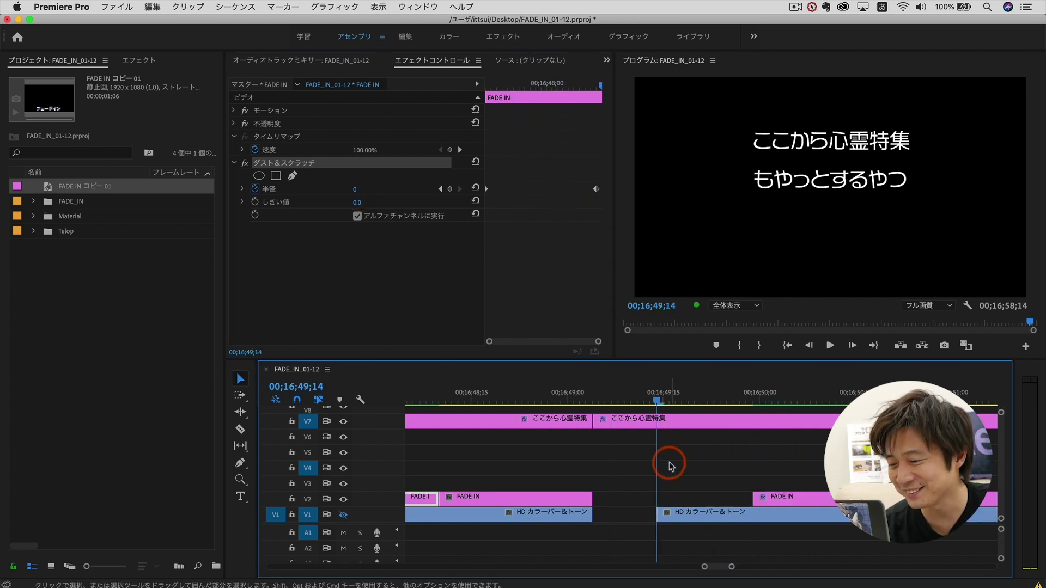
Step: Play the もやっとするやつ example and return to the frame at 16;50;08
key("space")
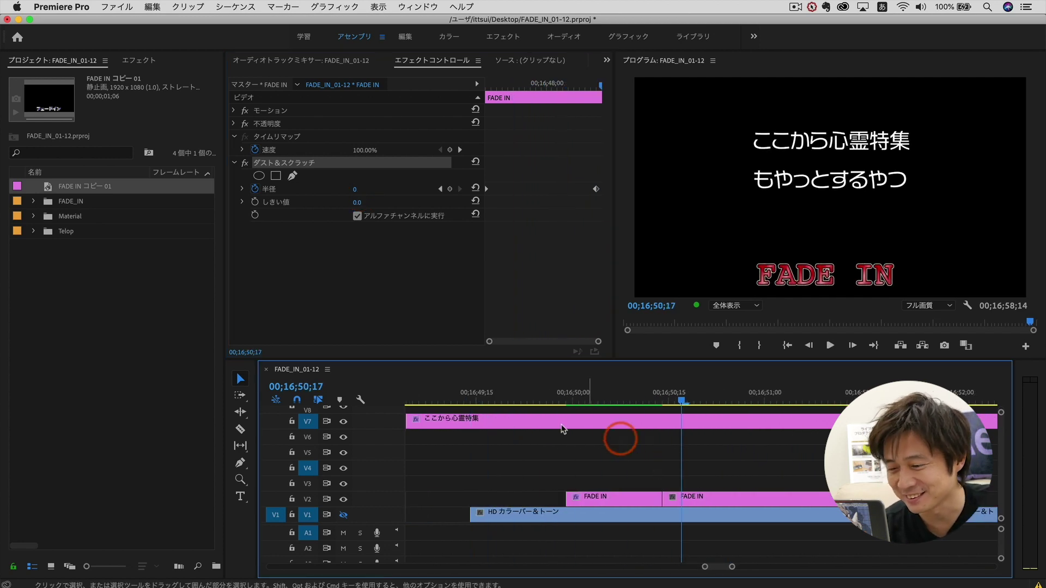
key("space")
left_click(522, 392)
key("space")
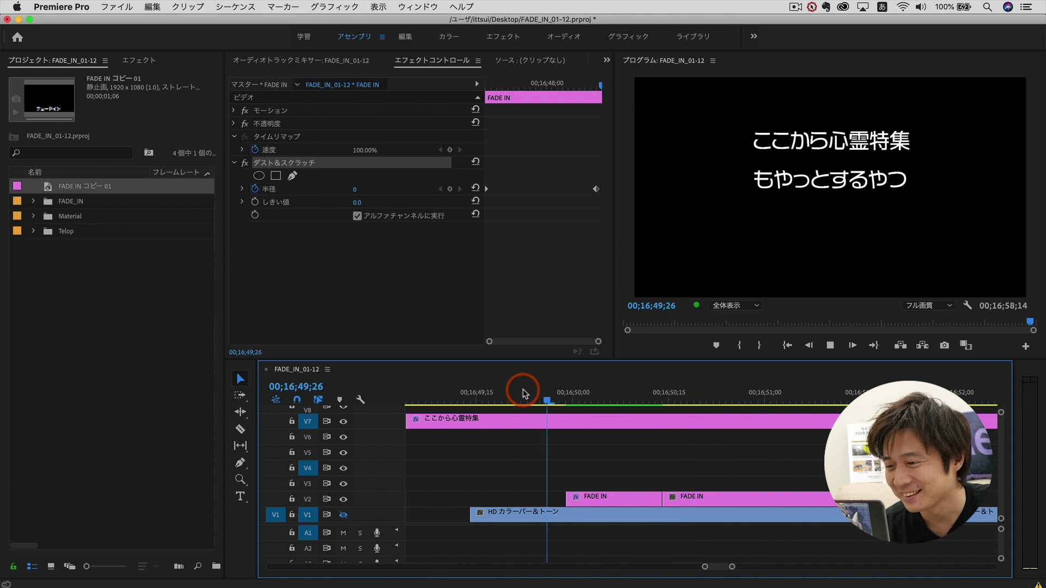
left_click(624, 394)
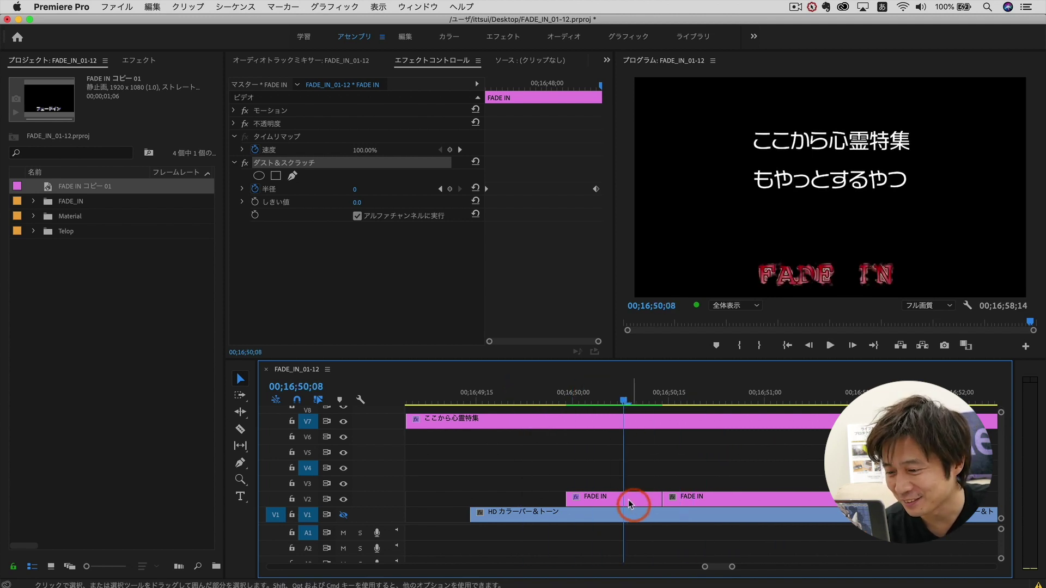
Step: Select the first V2 FADE IN clip and inspect its Rough Edges 縁 keyframes from 270 to 0
left_click(628, 502)
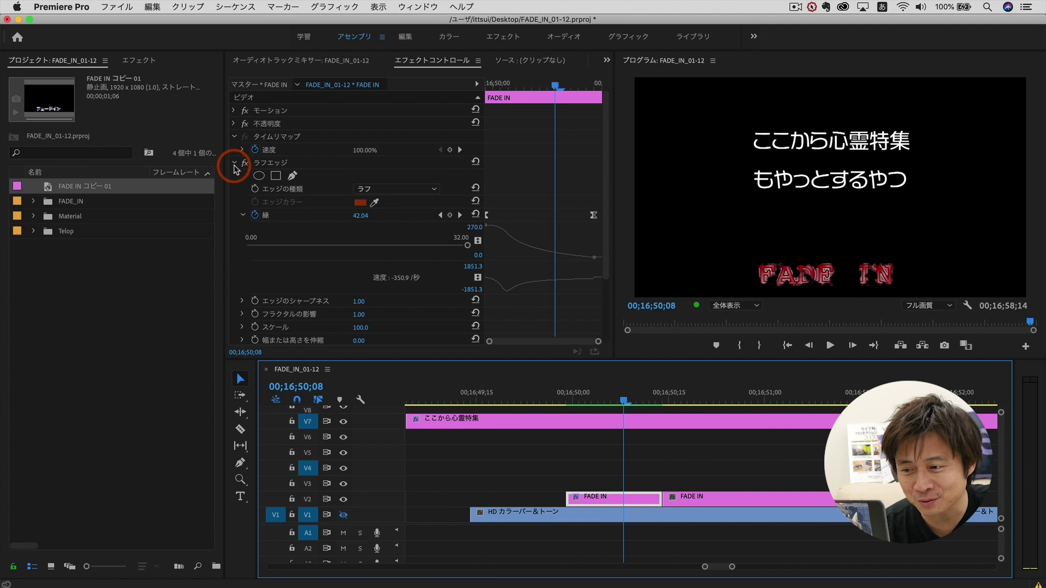
left_click(264, 166)
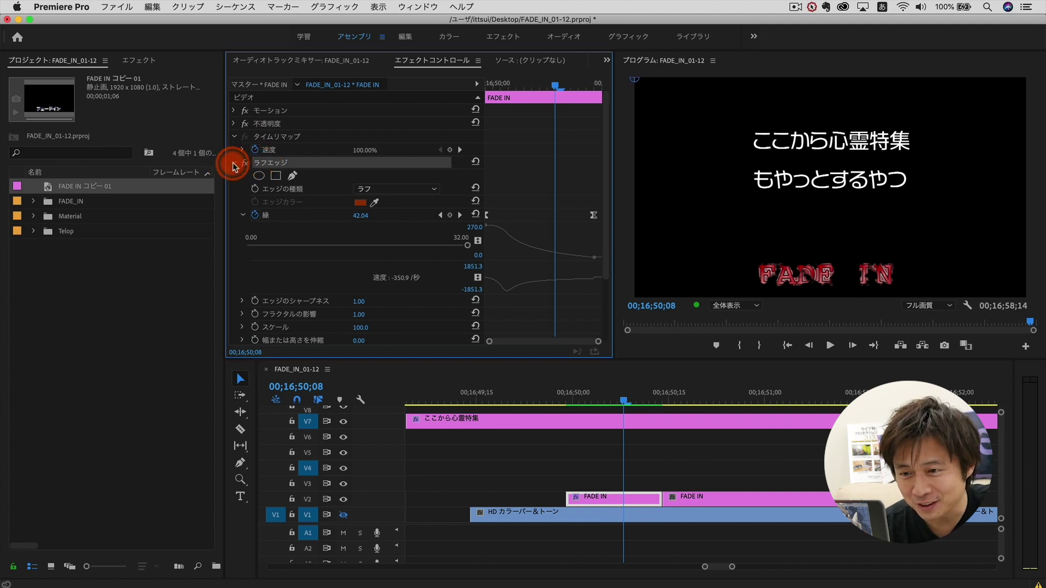
left_click(234, 165)
left_click(233, 163)
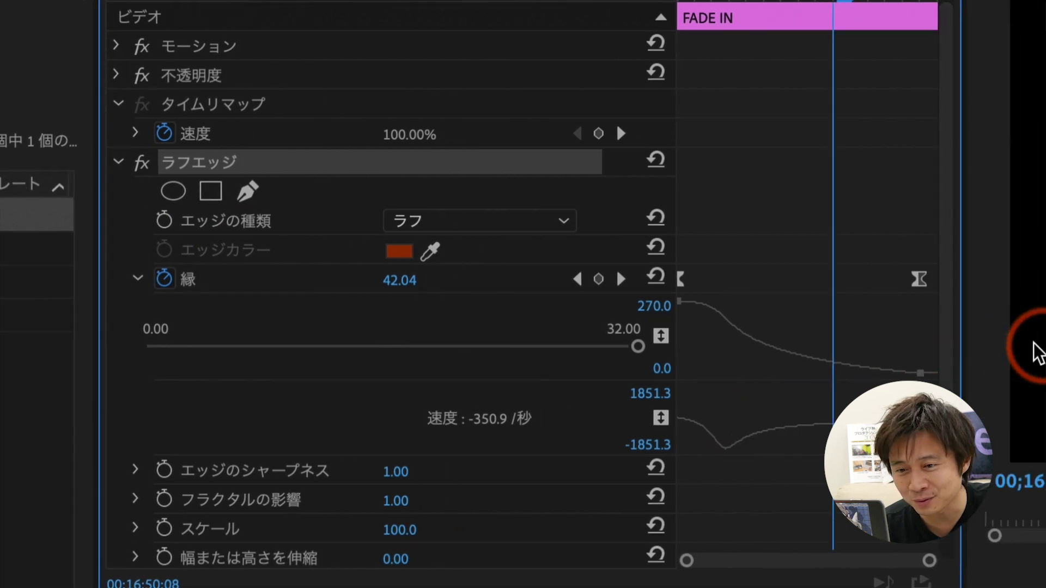
left_click(134, 282)
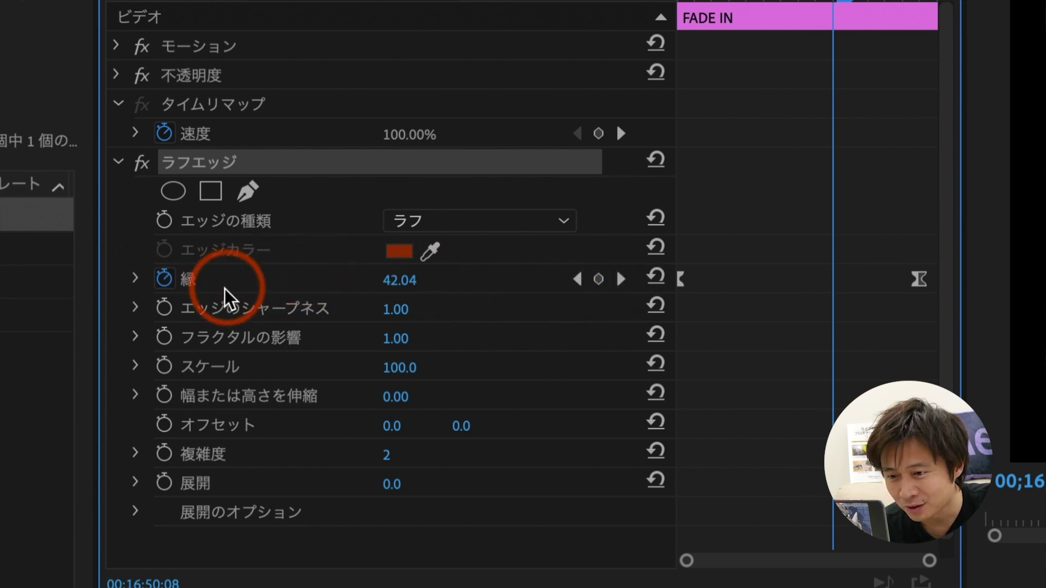
left_click(136, 280)
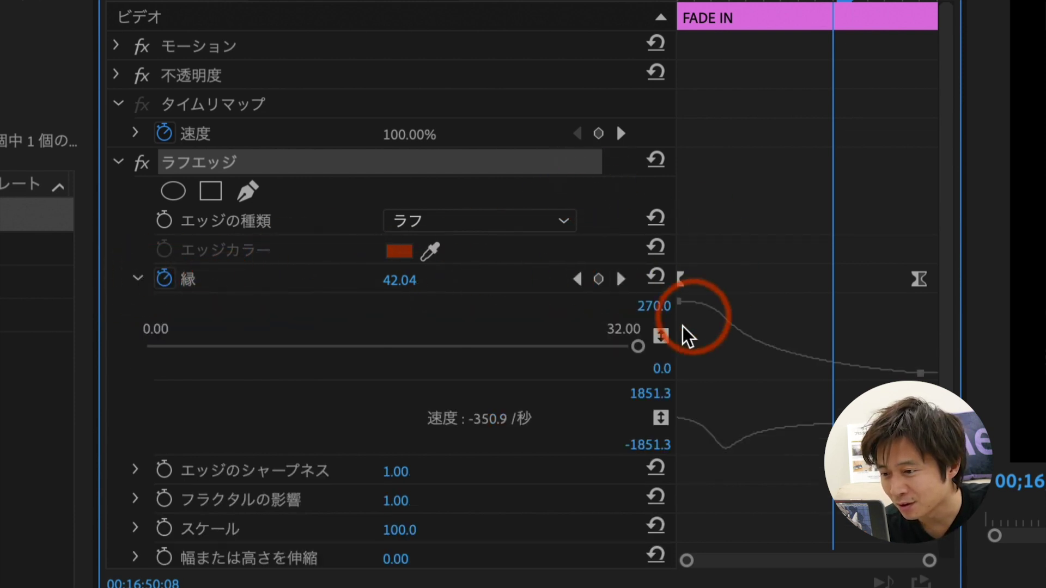
right_click(920, 283)
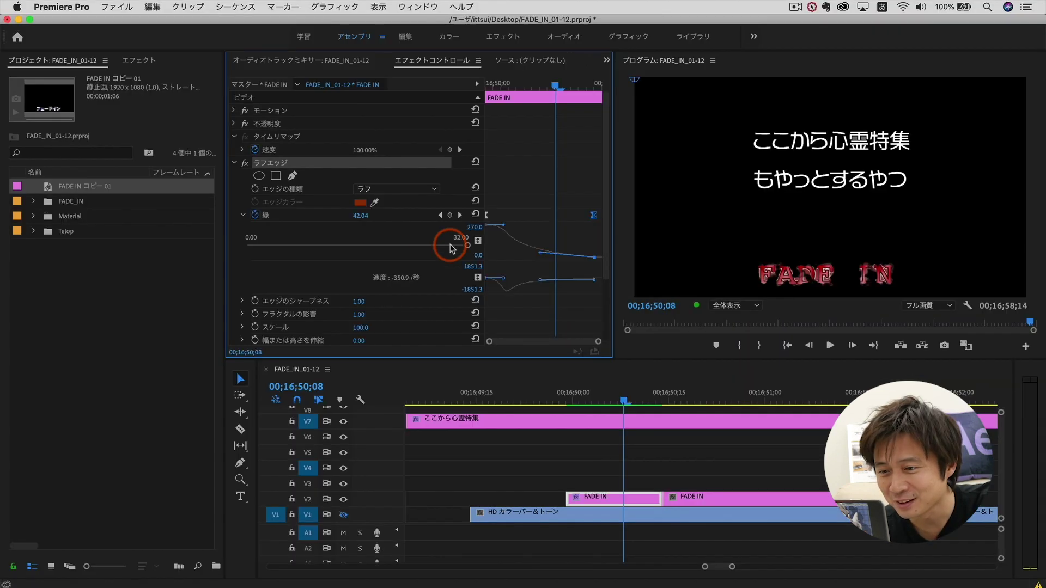
Step: Play and scrub the rough-edge fade from 16;50;00, then zoom the timeline out
left_click(497, 86)
key("space")
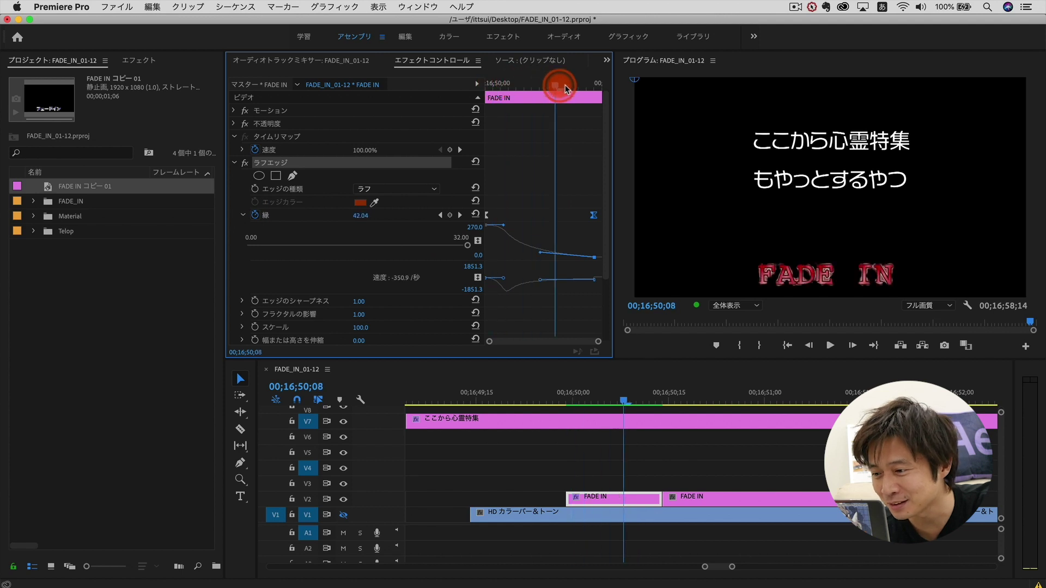
mouse_move(492, 86)
left_mouse_down()
mouse_move(596, 97)
mouse_move(614, 462)
left_mouse_up()
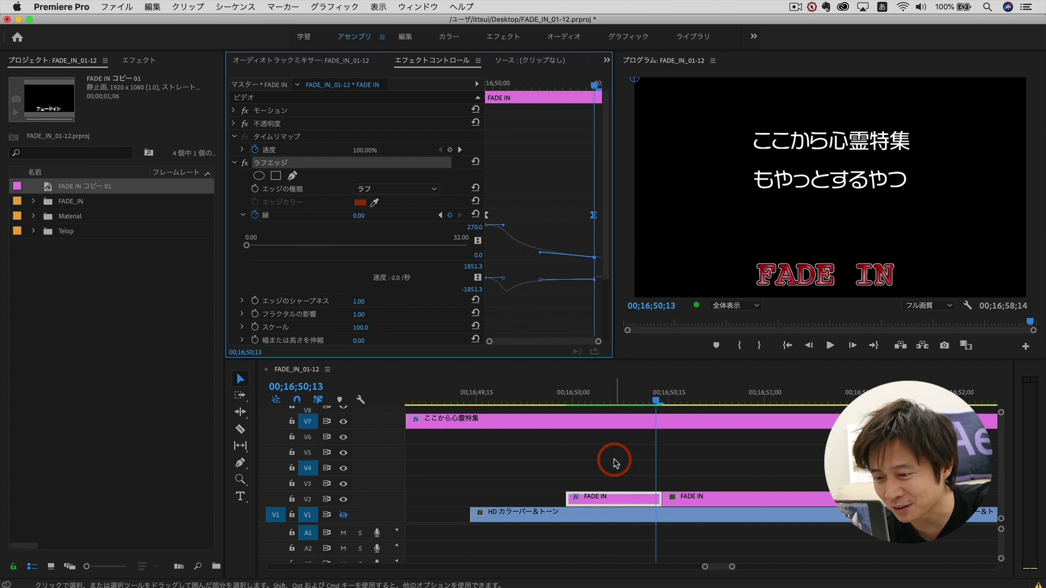
left_click(560, 404)
key("space")
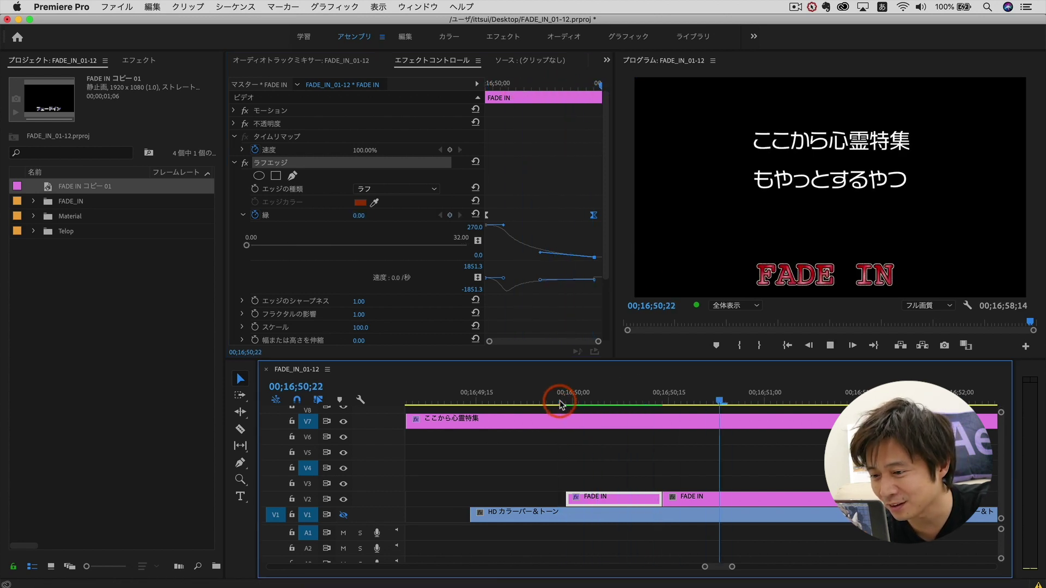
key("z")
left_click(561, 403, "alt")
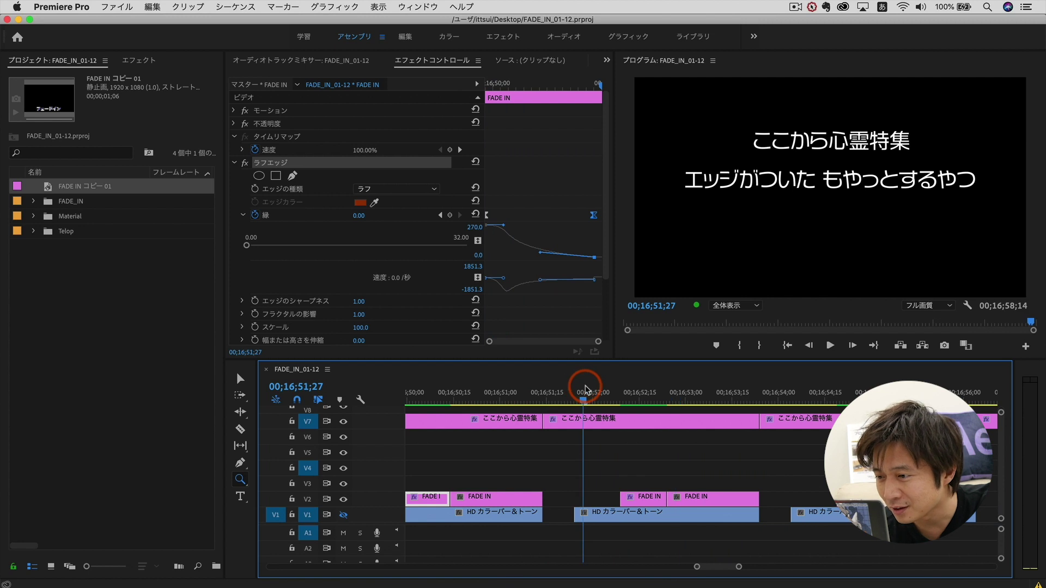
Step: Play the next rough-edge title and compare the FADE IN clips on V2, selecting the second one
key("space")
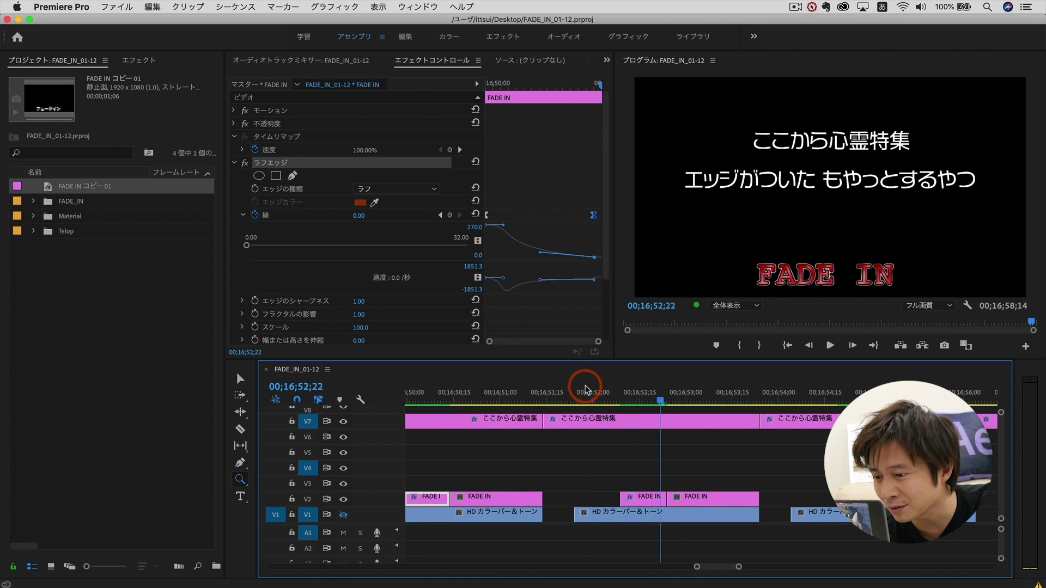
key("Left")
key("Left")
key("Left")
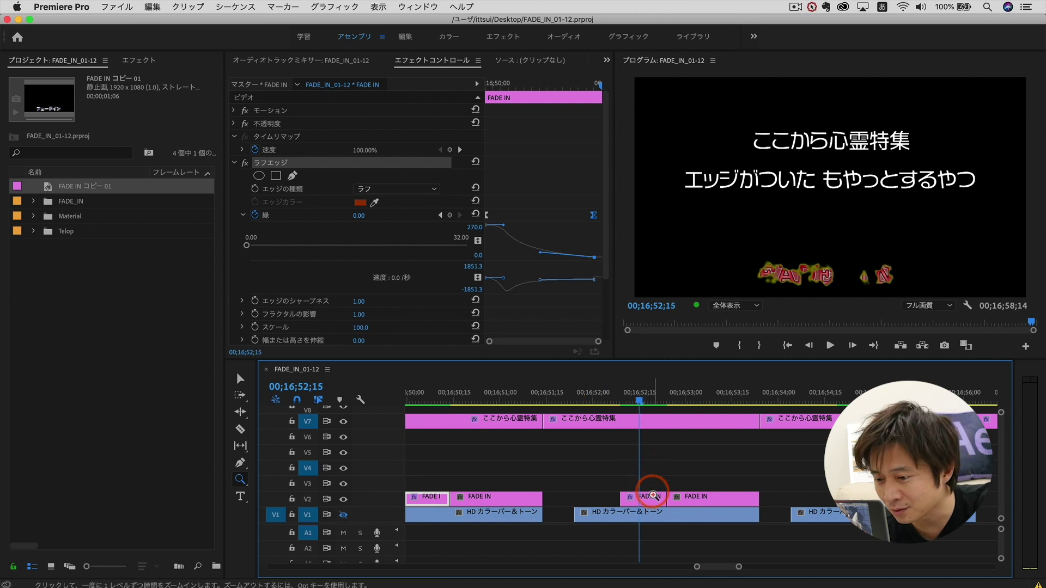
key("v")
left_click(651, 499)
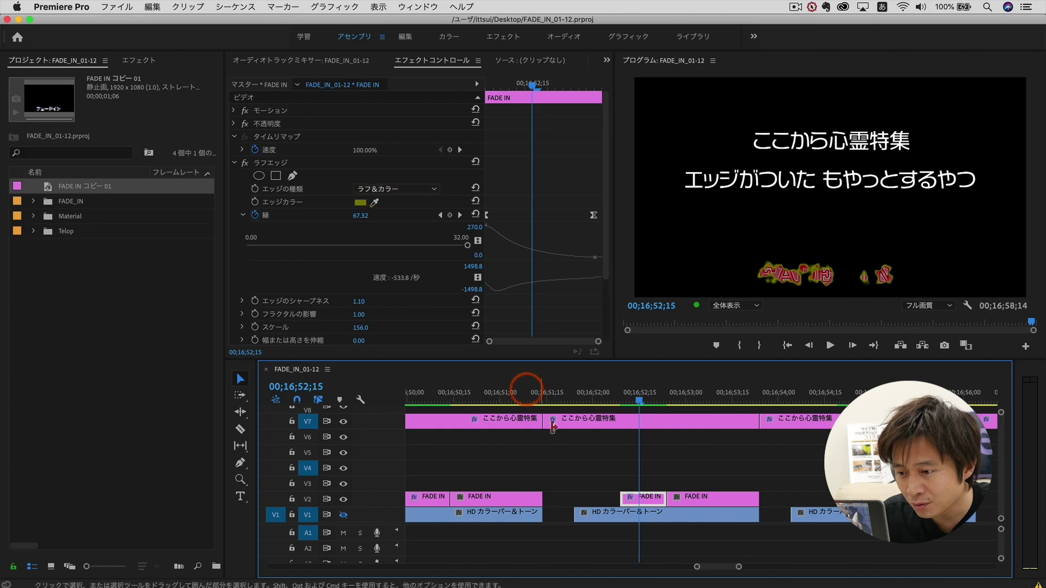
left_click(430, 498)
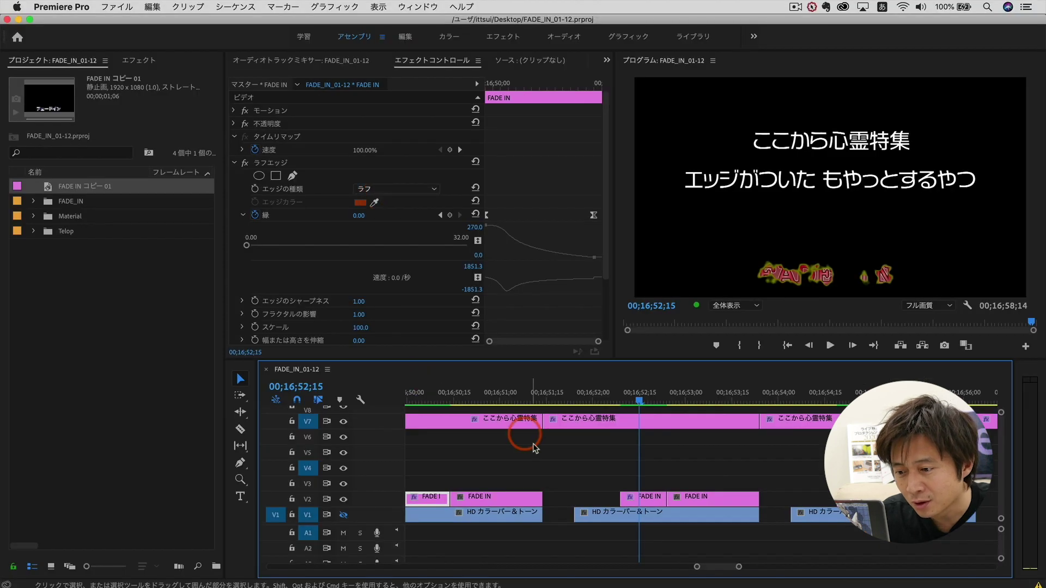
left_click(646, 400)
left_click(646, 497)
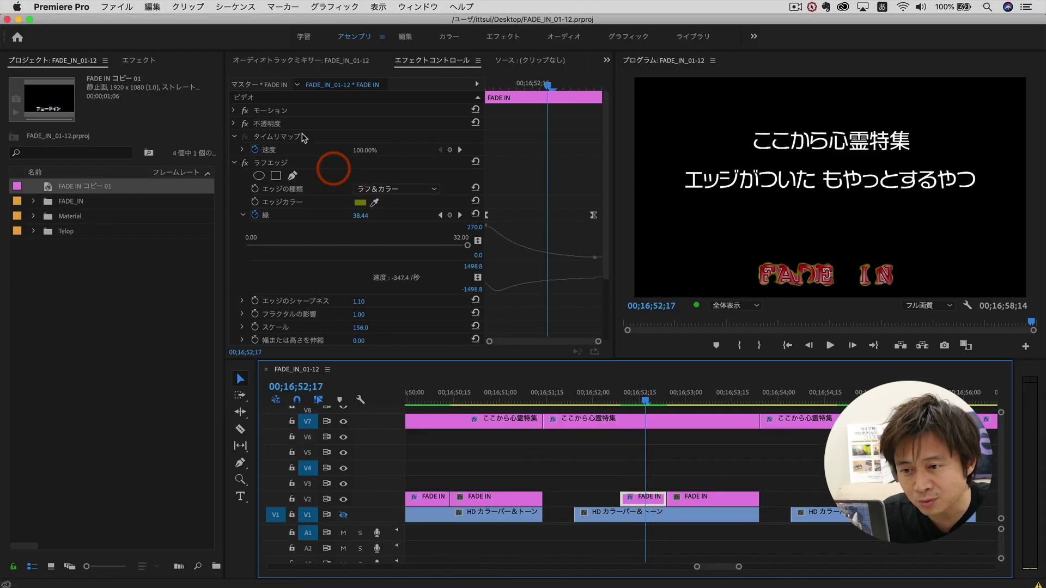
Step: Keep ラフ&カラー as the edge type and scrub from 16;52;14 to 16;54;10 to preview
left_click(390, 190)
left_click(392, 217)
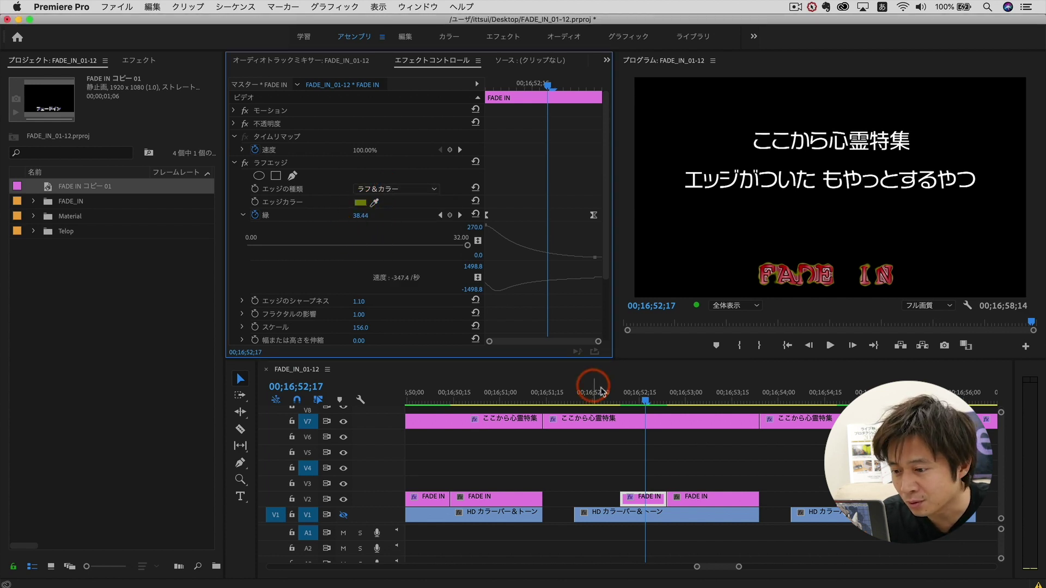
mouse_move(633, 401)
left_mouse_down()
mouse_move(638, 394)
mouse_move(611, 403)
mouse_move(679, 402)
left_mouse_up()
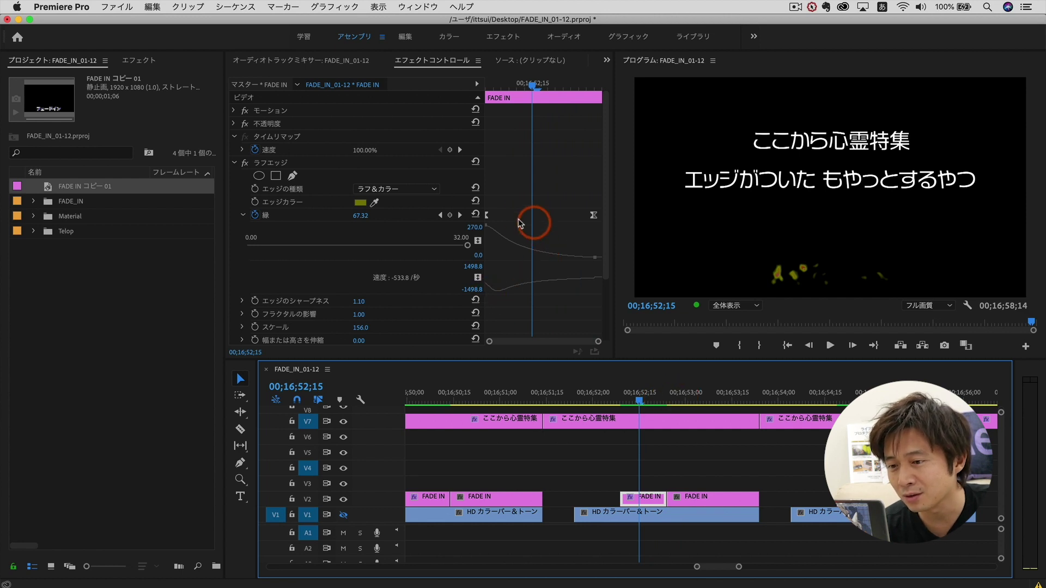
left_click_drag(637, 401, 812, 399)
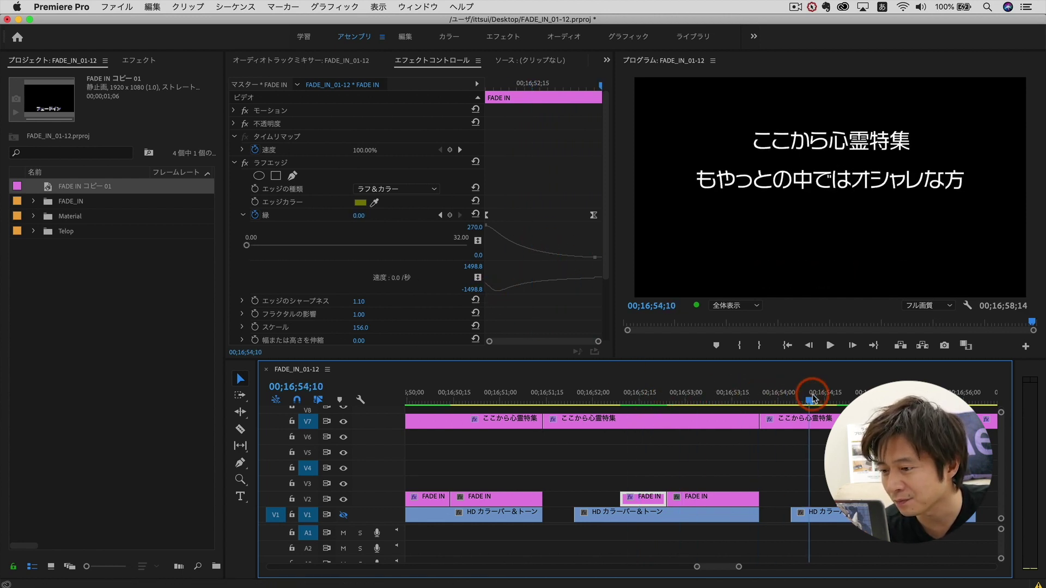
Step: Move near 16;54;19 and select the next FADE IN clip to inspect its Rough Edges settings
scroll(799, 444, "right", 5)
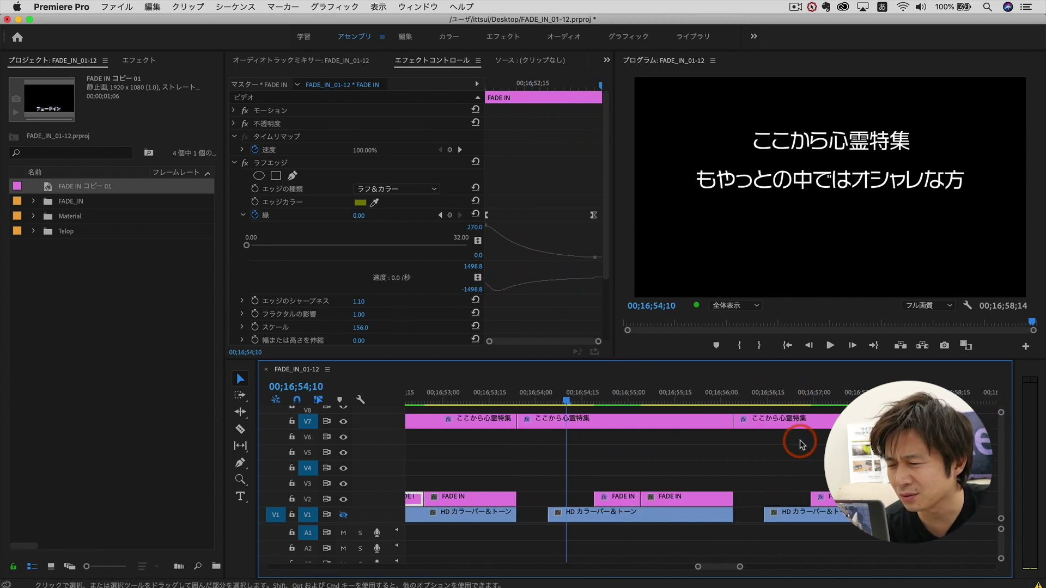
left_click(593, 401)
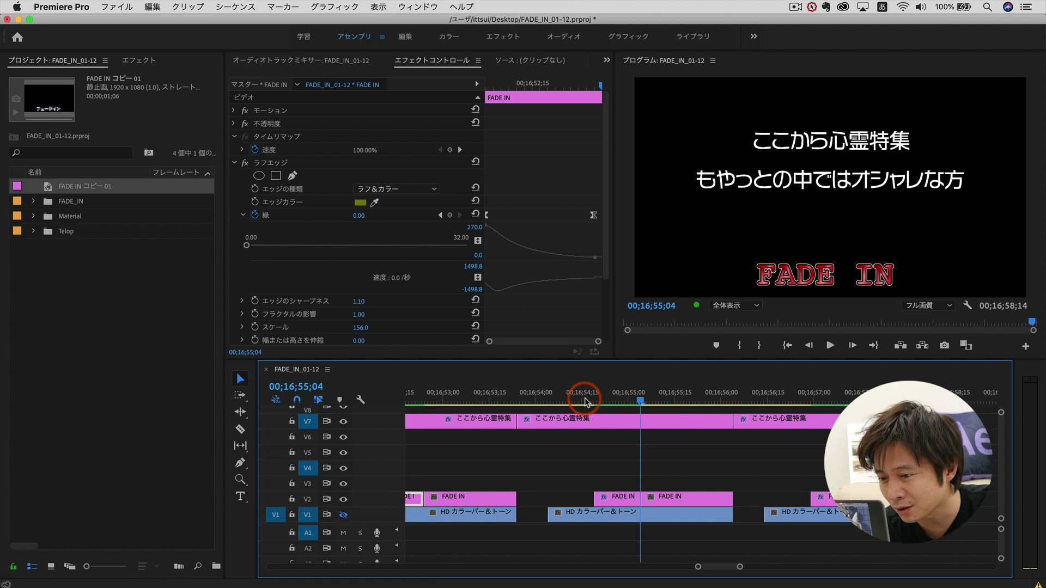
key("Left")
key("Left")
key("Left")
left_click(621, 500)
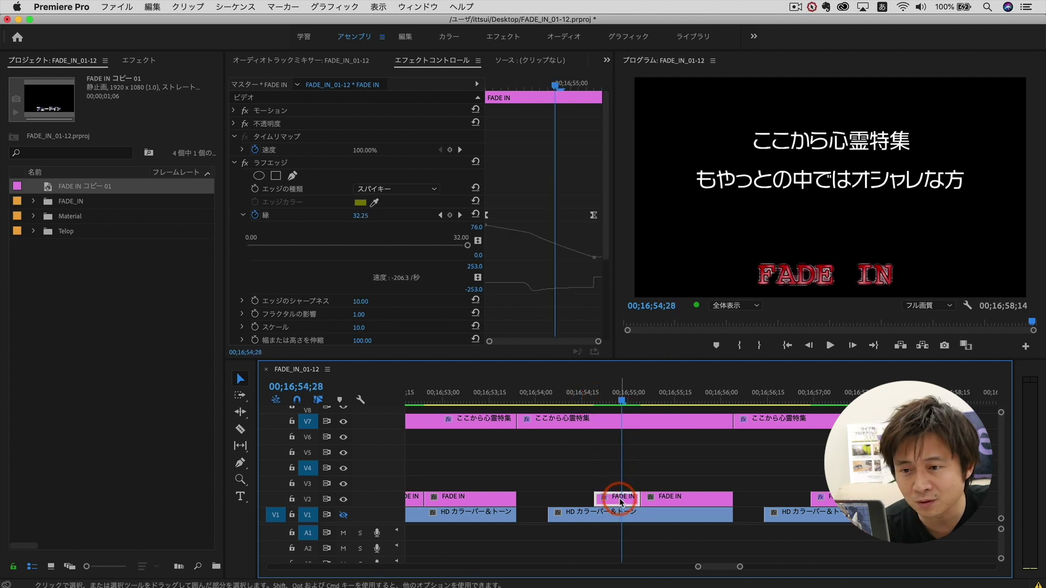
left_click(234, 163)
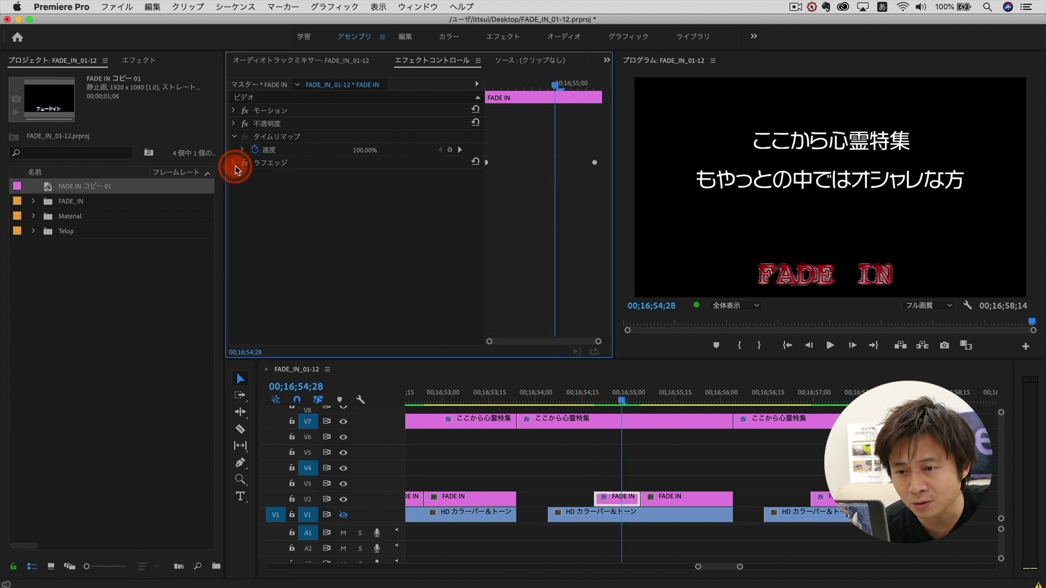
left_click(235, 167)
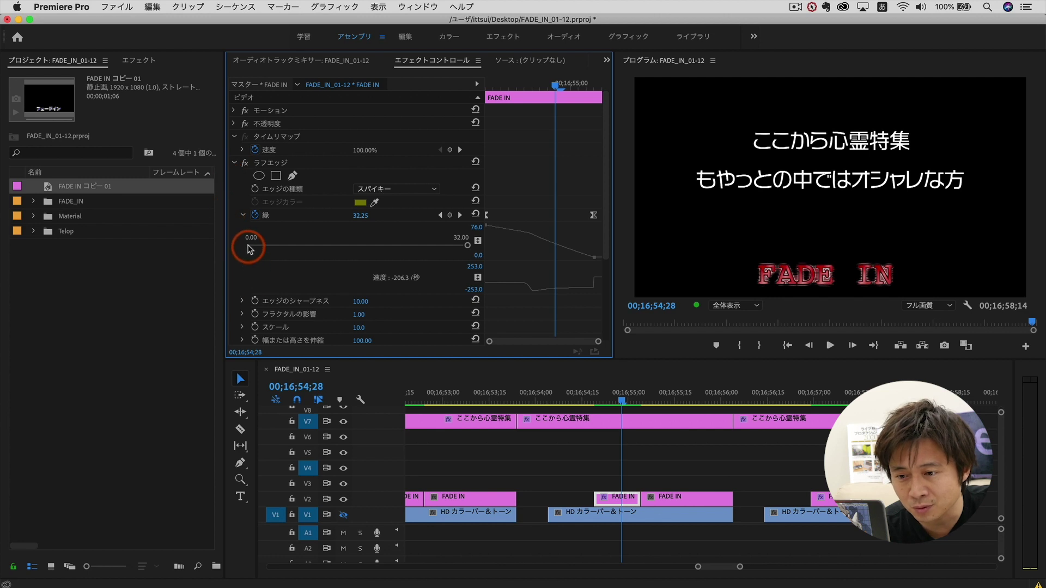
scroll(242, 294, "down", 1)
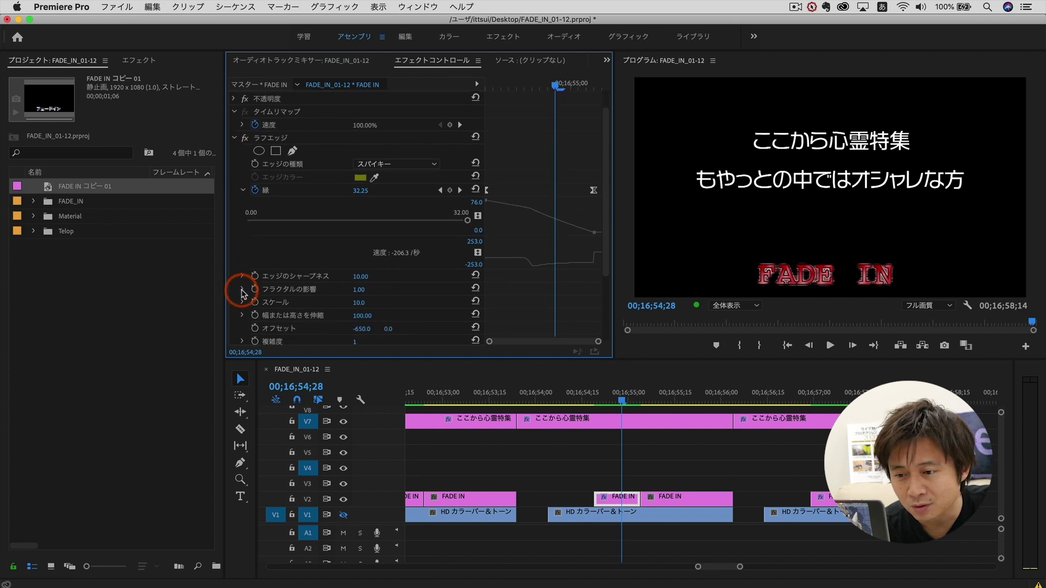
scroll(241, 294, "down", 1)
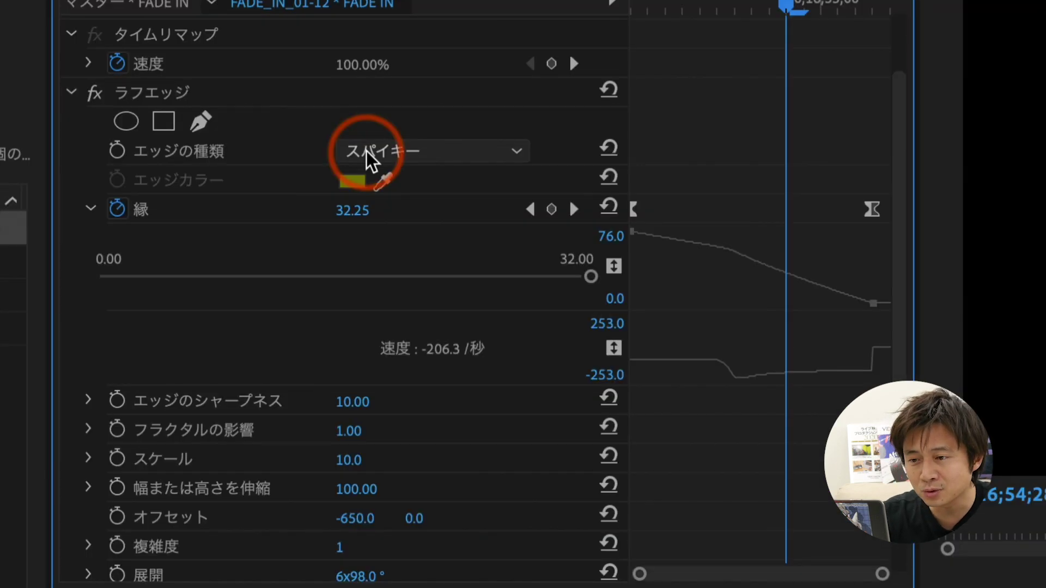
Step: Check the スパイキー edge type, then scrub and replay the rough-edged FADE IN reveal
left_click(369, 155)
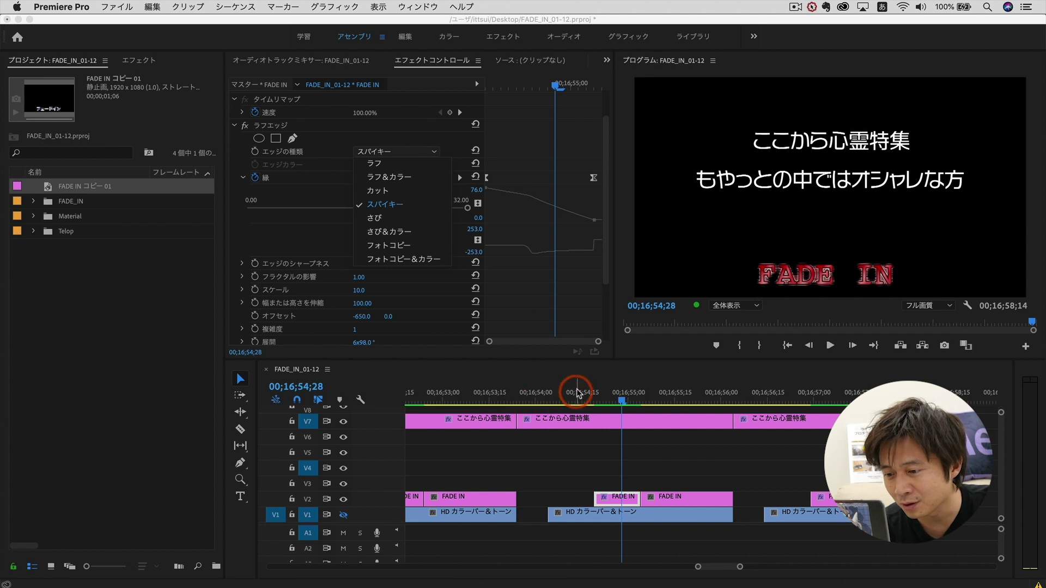
left_click(593, 394)
left_click_drag(592, 393, 606, 393)
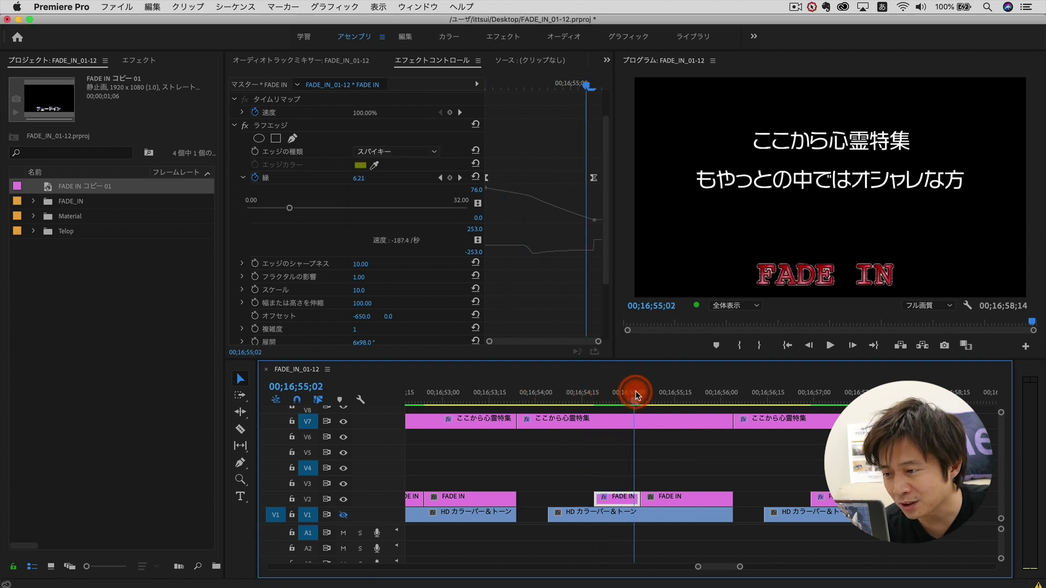
left_click_drag(606, 393, 638, 396)
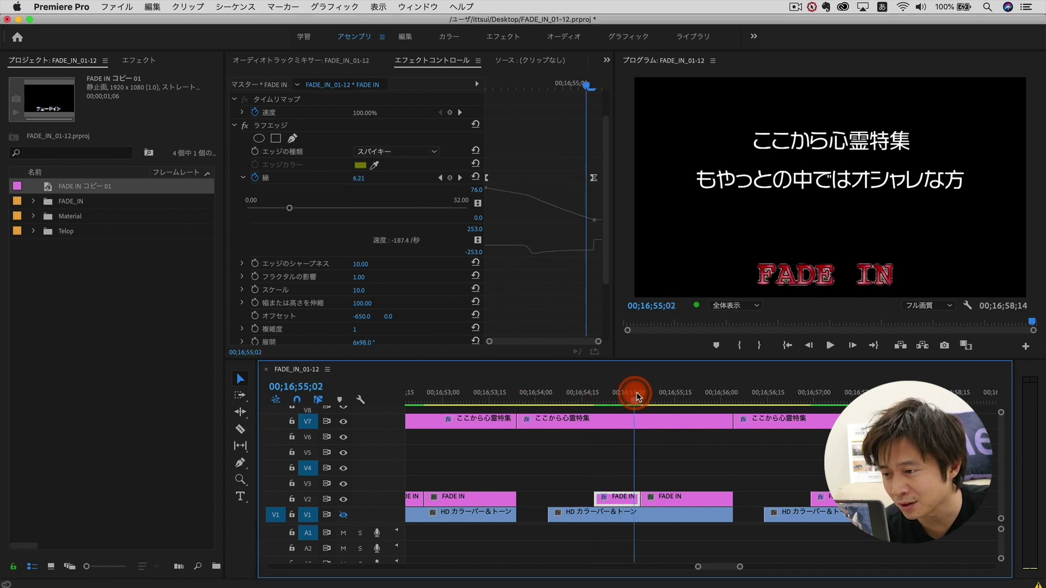
left_click(586, 394)
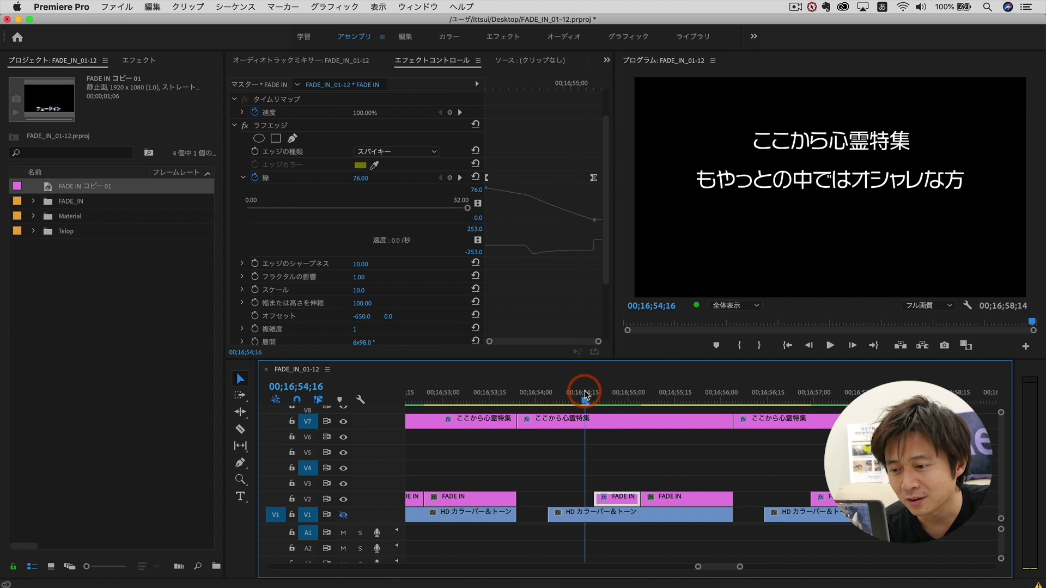
key("space")
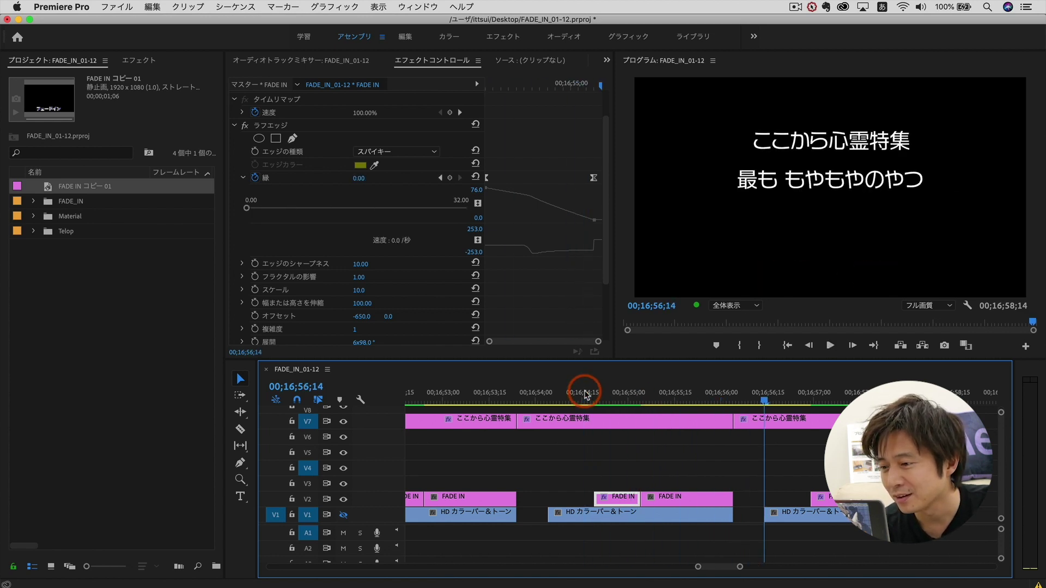
Step: Play and replay the blurred 最も もやもやのやつ FADE IN title reveal
scroll(702, 479, "right", 3)
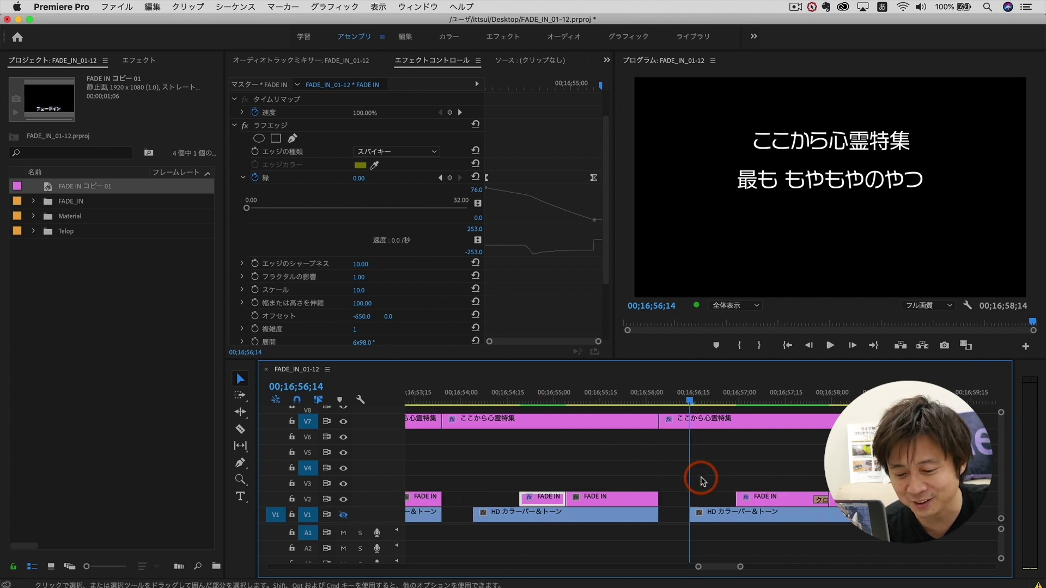
scroll(730, 471, "up", 5)
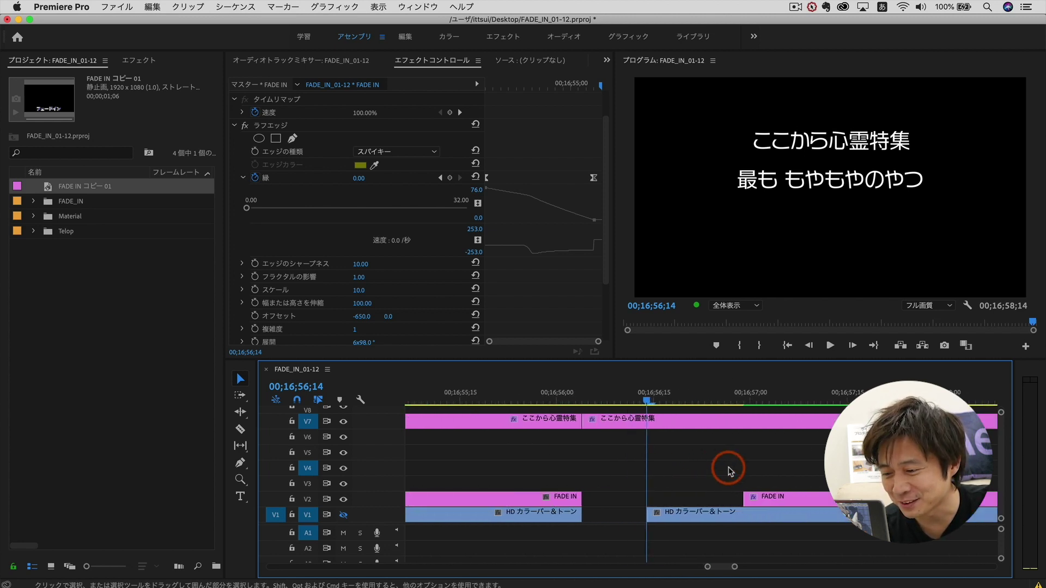
scroll(730, 471, "up", 3)
scroll(661, 463, "left", 2)
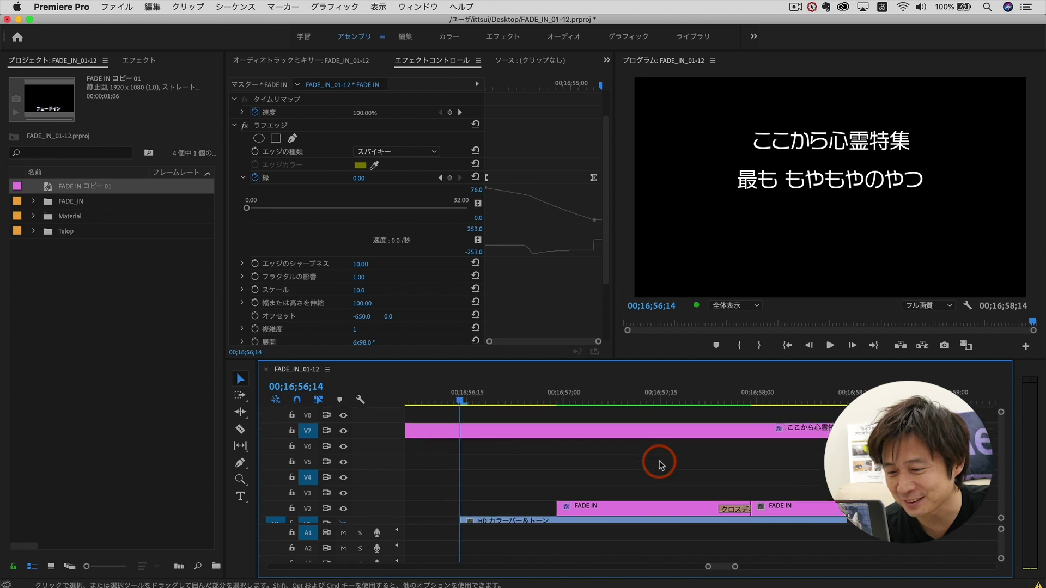
scroll(661, 465, "left", 1)
key("space")
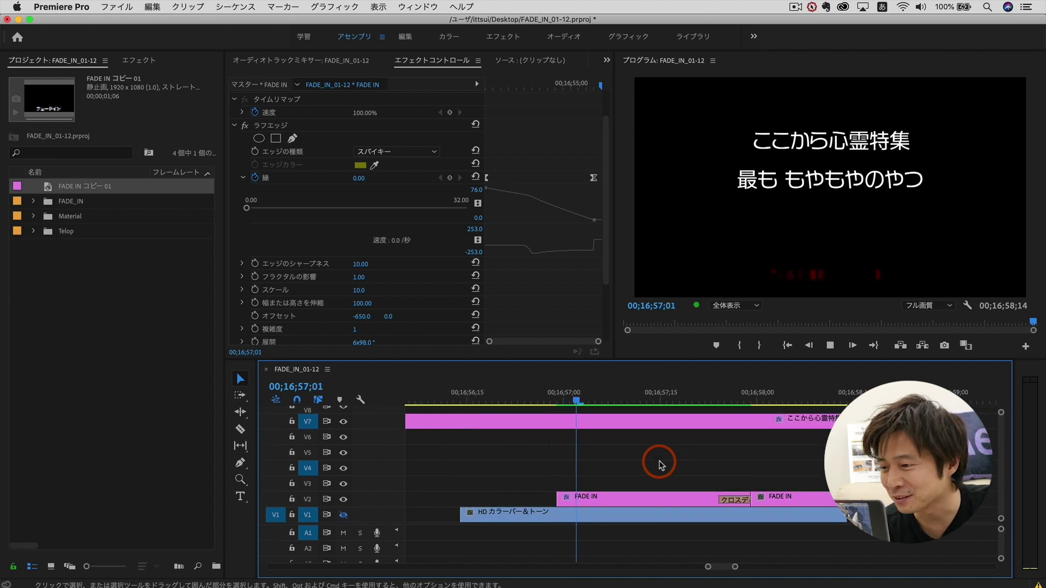
left_click(520, 398)
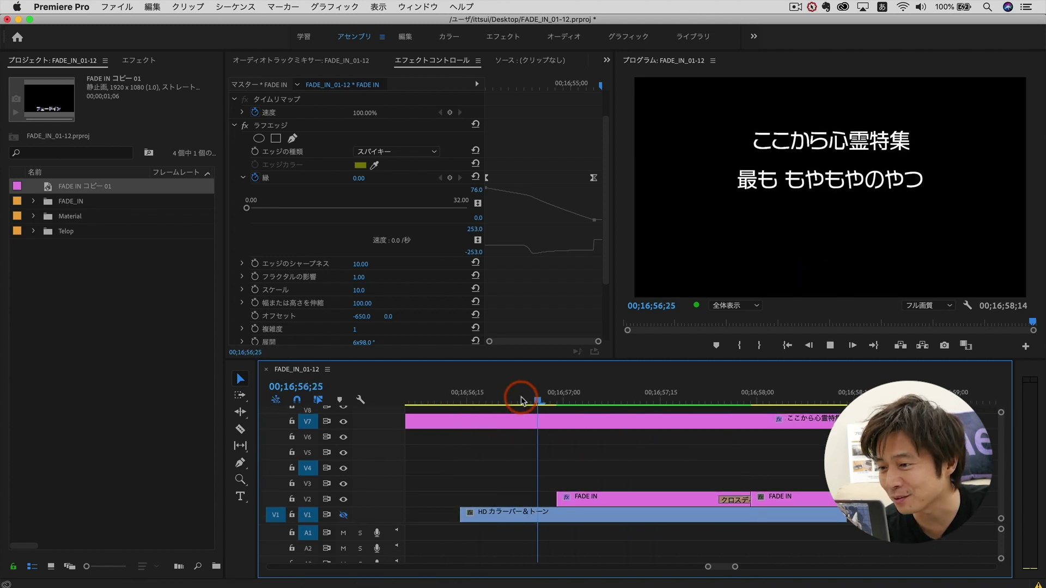
key("space")
key("z")
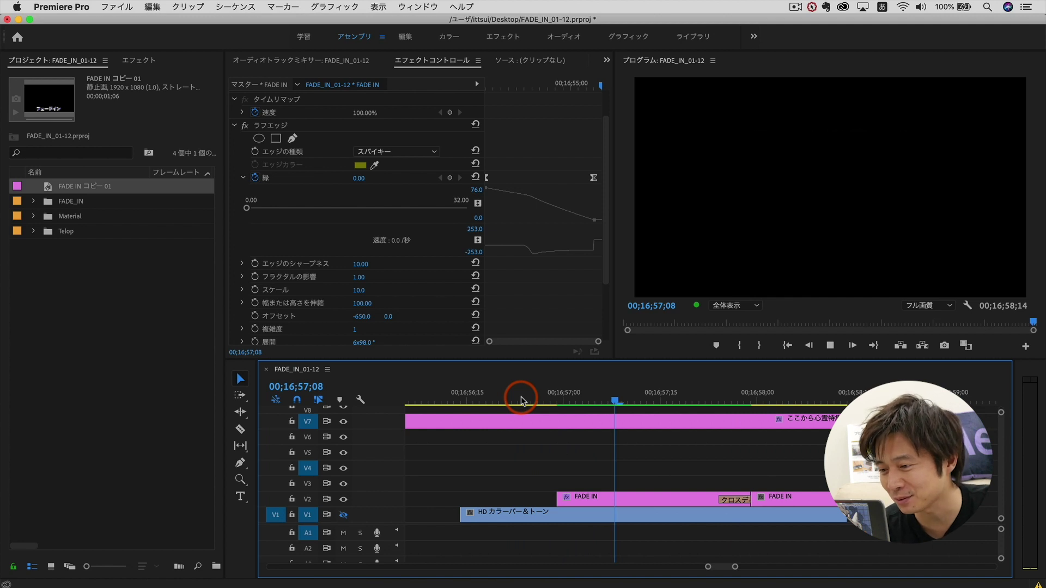
Step: Frame-step through the reveal and select the FADE IN clip showing Median (Legacy) radius 19
left_click(656, 400, "alt")
key("Right")
key("Right")
key("Right")
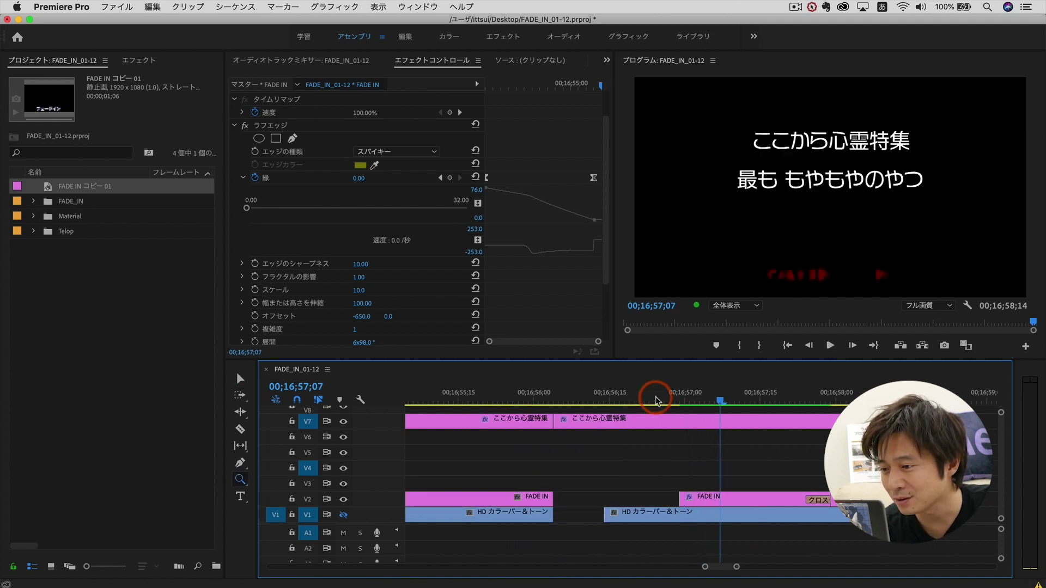
key("Right")
key("Right")
key("Right")
key("Right")
key("Right")
key("Right")
key("Right")
key("Right")
key("Right")
key("Right")
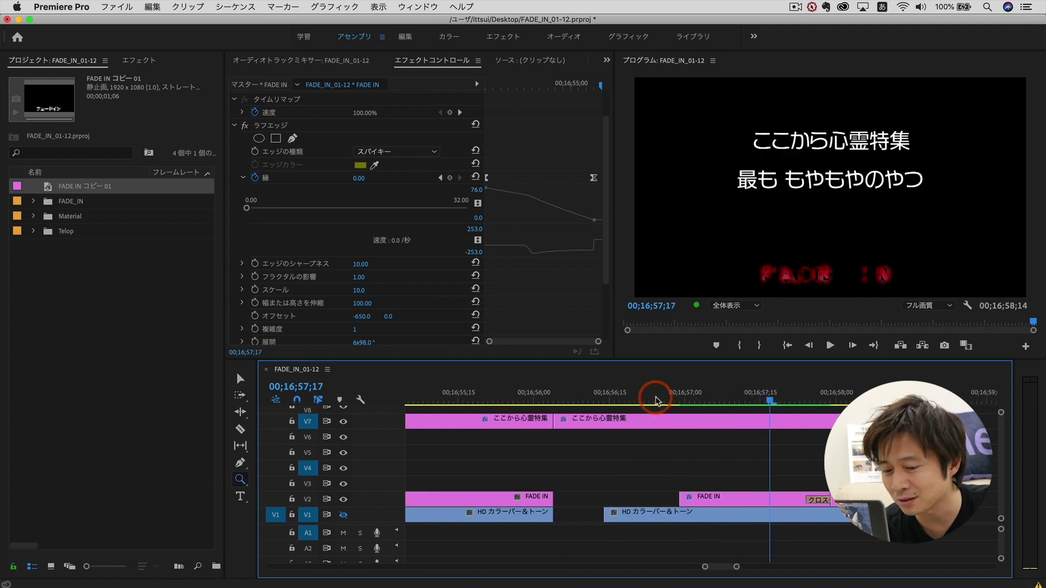
key("Right")
key("Right")
key("Right")
key("Right")
key("Right")
key("v")
left_click(729, 497)
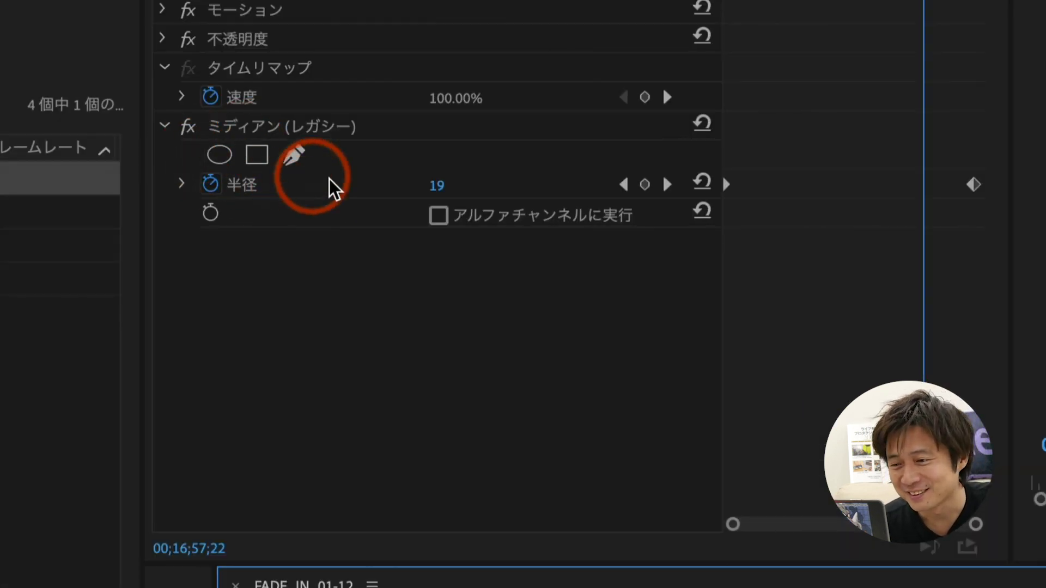
left_click_drag(426, 187, 434, 196)
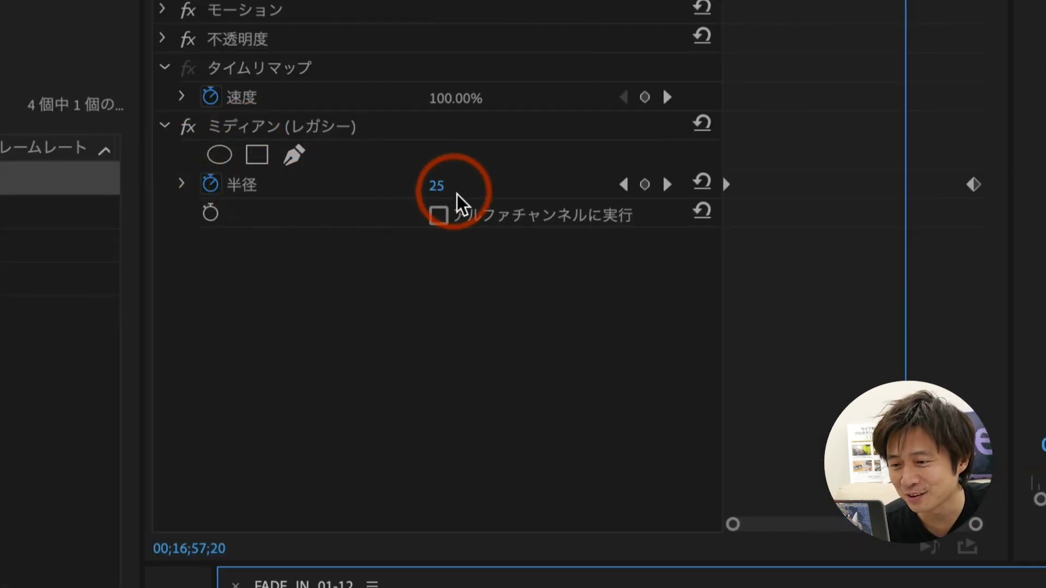
key("Left")
key("Left")
key("Left")
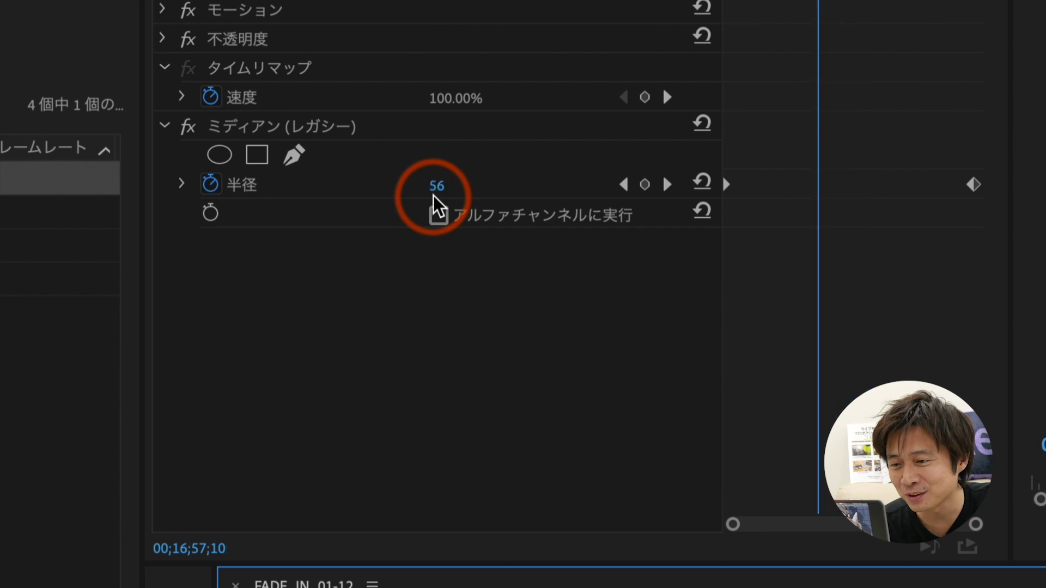
key("Right")
key("Right")
key("Right")
key("Right")
key("Right")
key("Right")
key("Right")
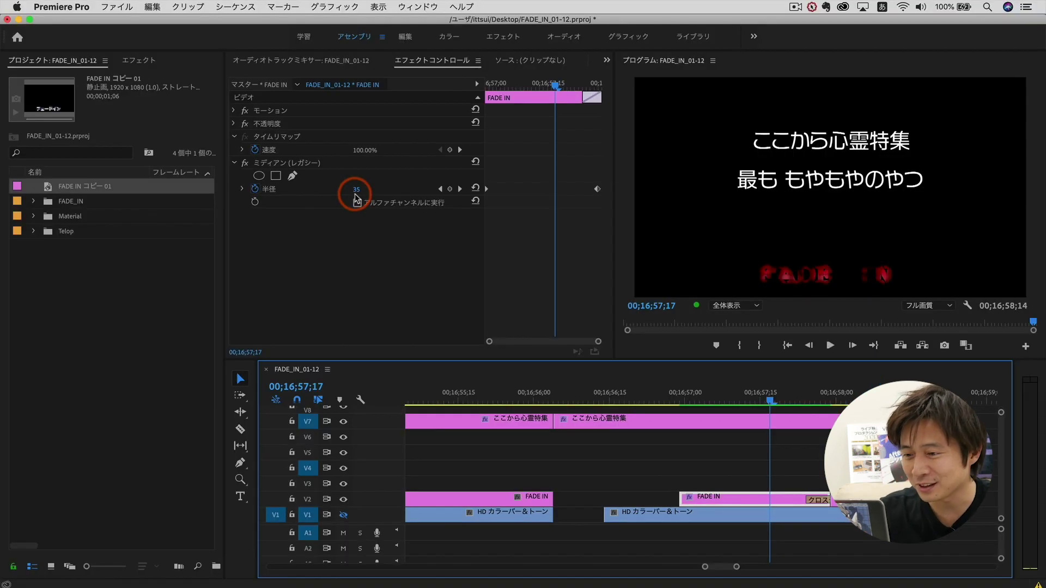
key("Right")
key("Right")
key("Right")
key("Right")
key("Right")
key("Right")
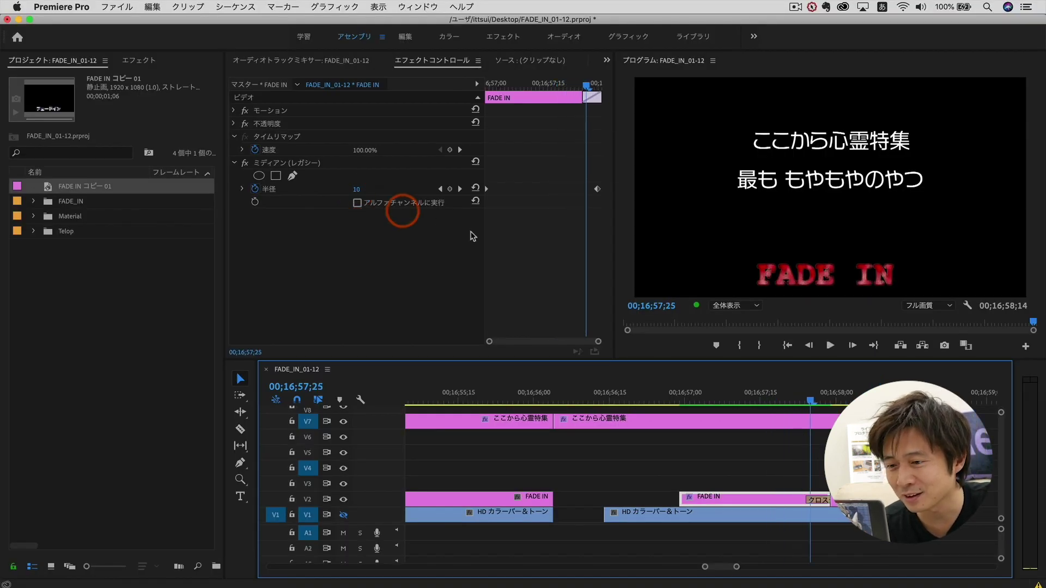
key("Left")
key("Left")
key("Left")
key("Left")
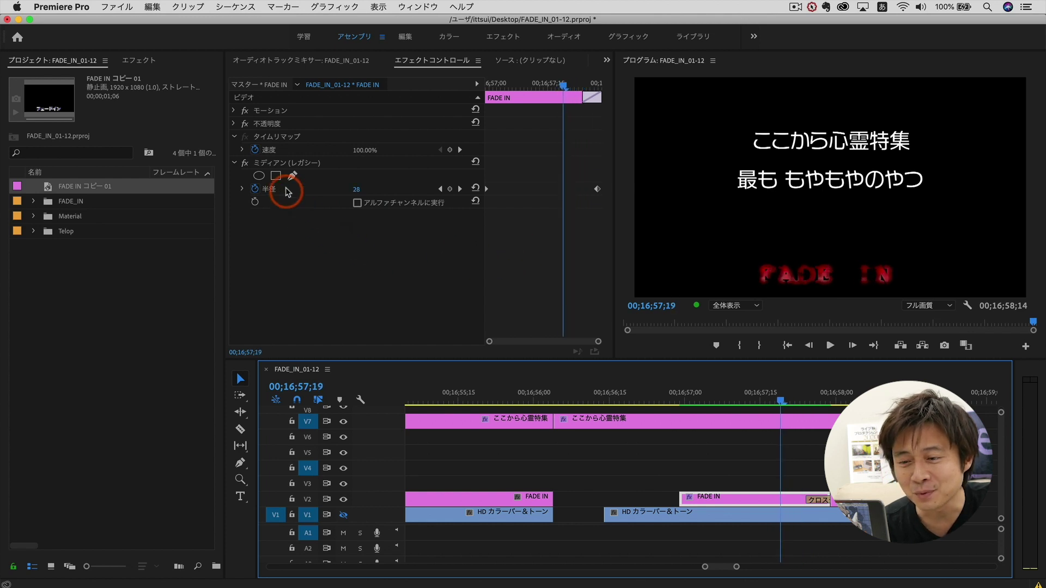
key("Left")
left_click(281, 166)
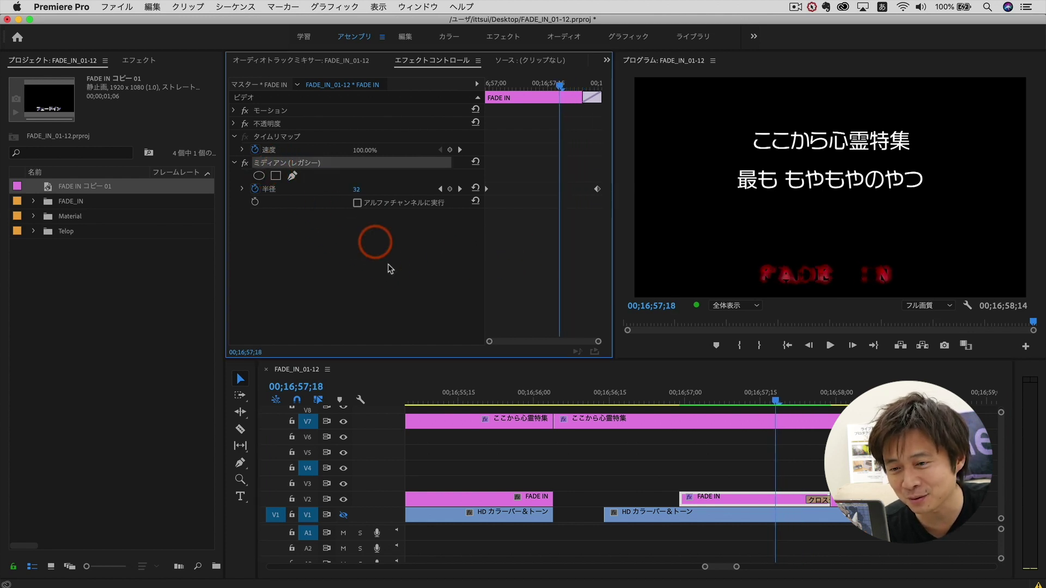
mouse_move(669, 393)
left_mouse_down()
mouse_move(763, 396)
mouse_move(656, 380)
left_mouse_up()
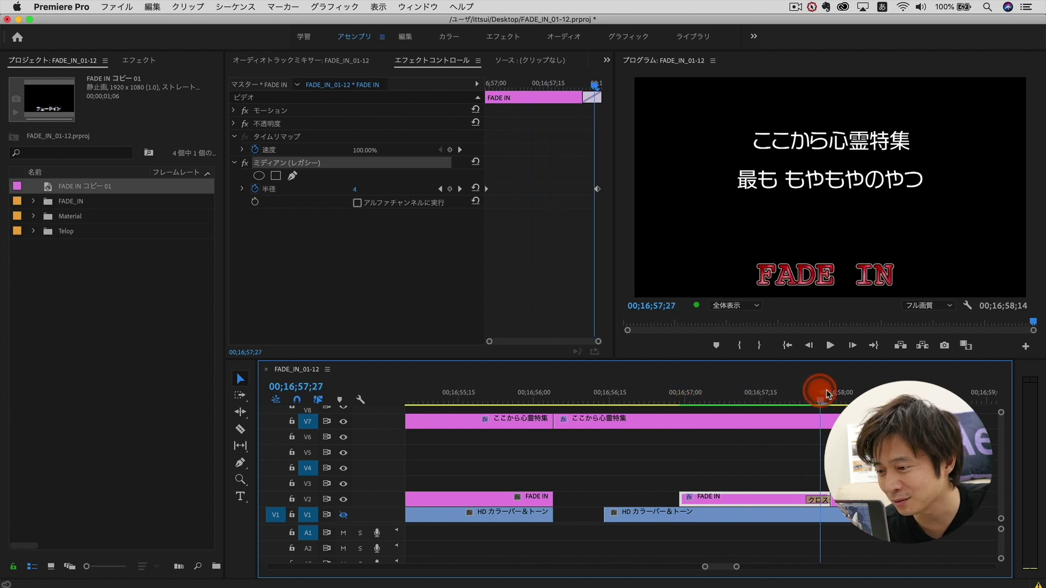
key("space")
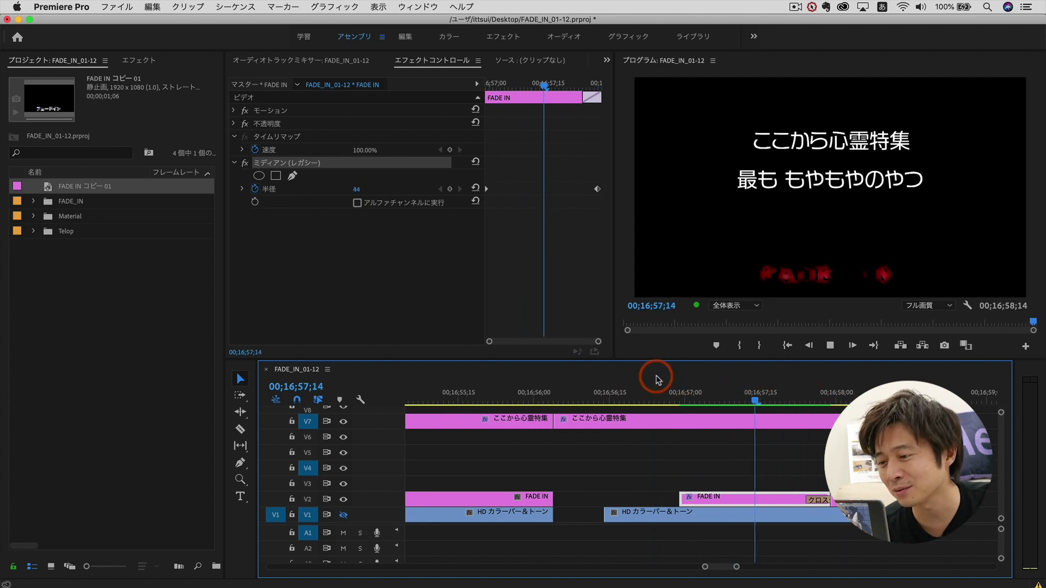
left_click(769, 390)
mouse_move(779, 386)
left_mouse_down()
mouse_move(822, 400)
mouse_move(854, 396)
left_mouse_up()
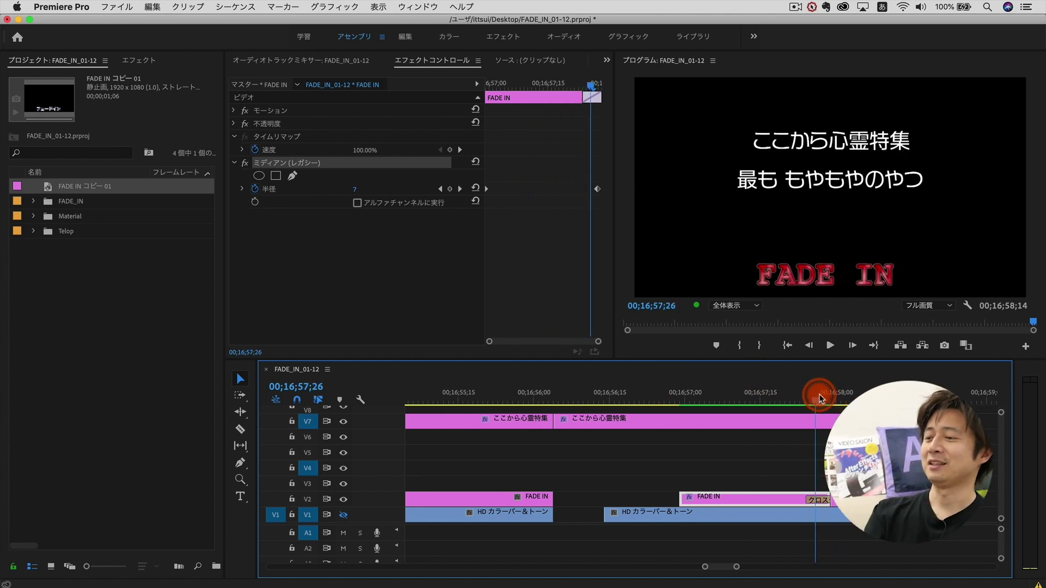